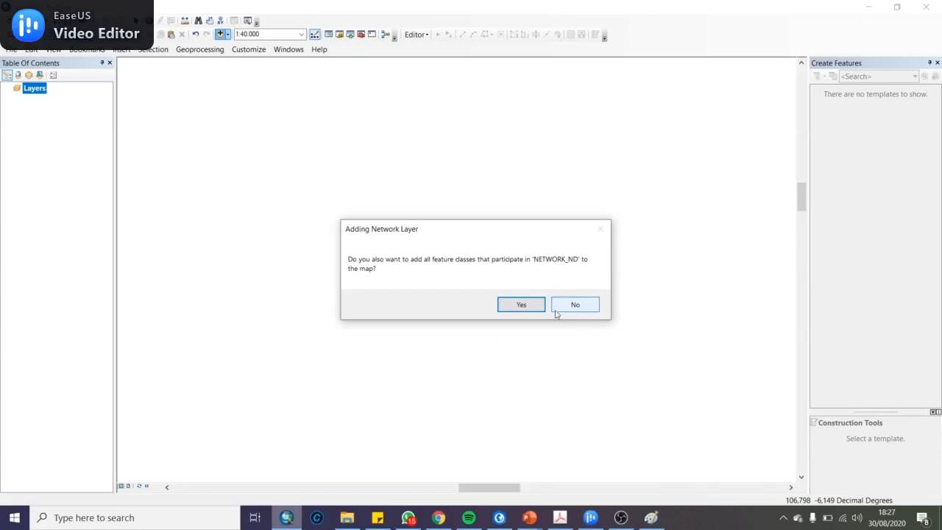
Add all feature classes that participate in NETWORK_ND to the map along with the network layer.
left_click(509, 309)
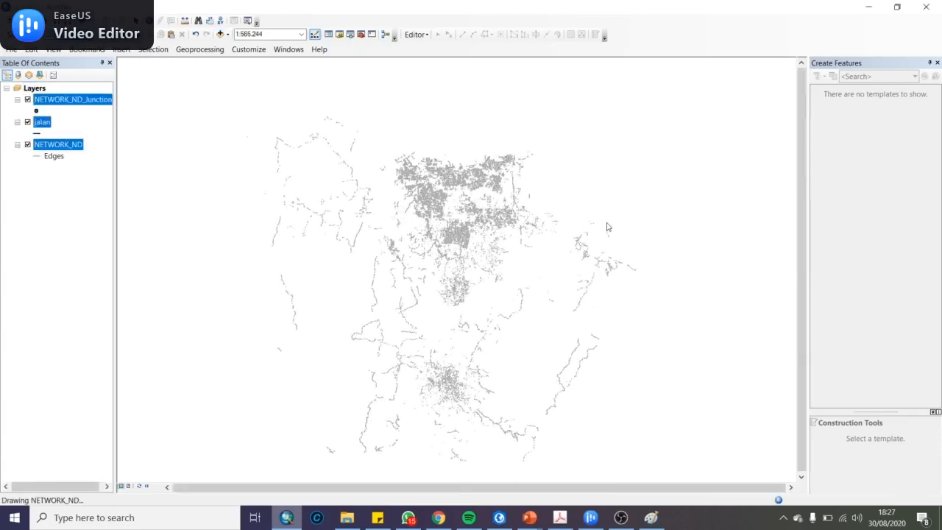
Add Google.lyr from the DATA_PETA folder to the map and turn on its Google Streets layer.
left_click(220, 34)
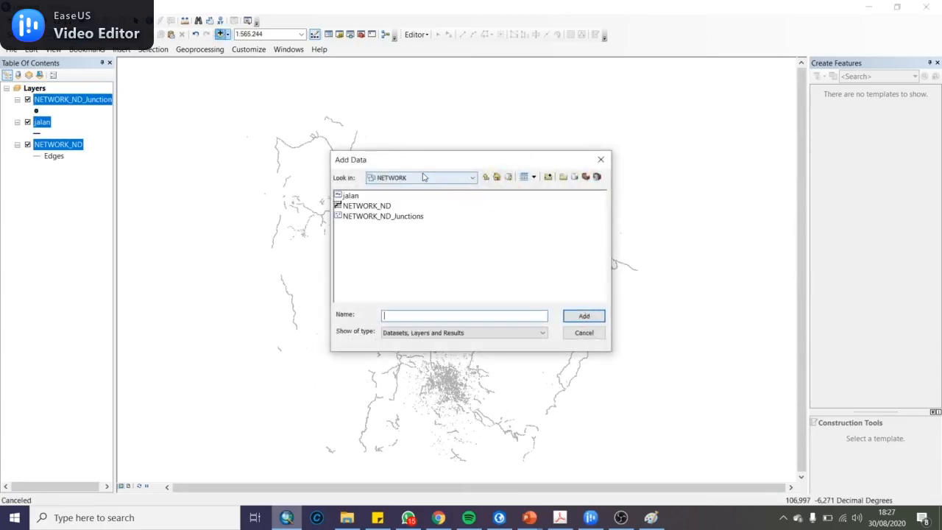
left_click(426, 178)
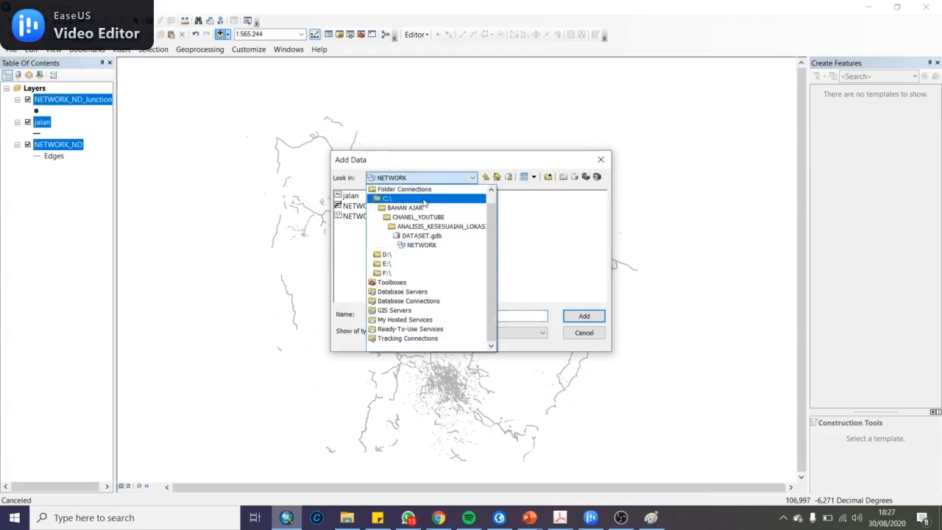
left_click(409, 254)
double_click(362, 217)
left_click(355, 269)
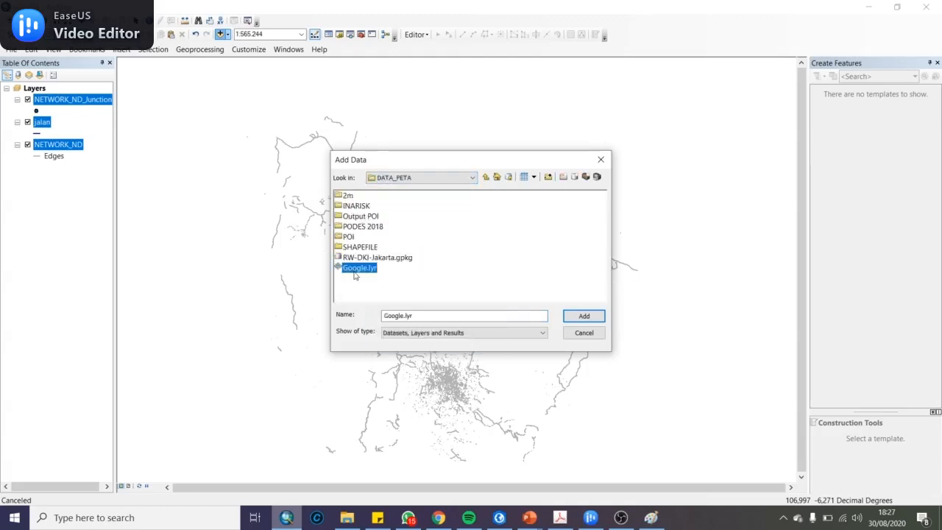
left_click(595, 314)
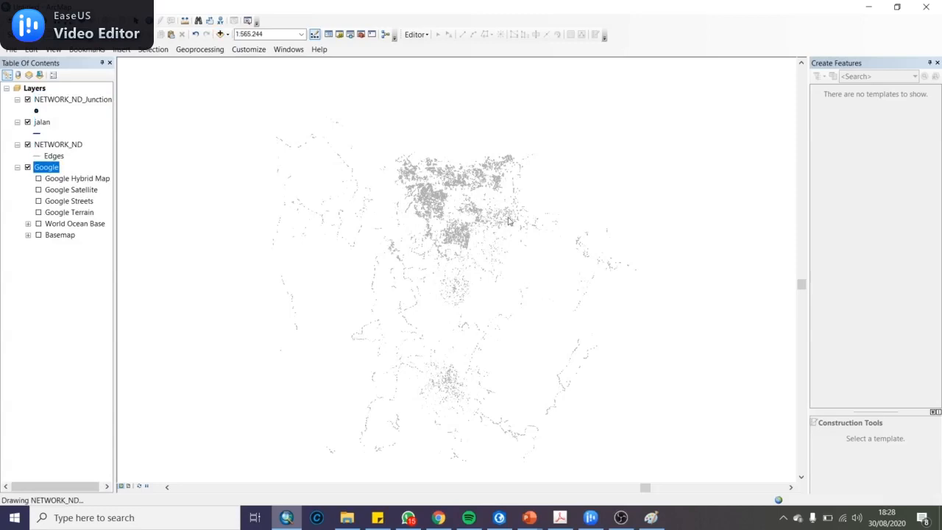
left_click(39, 200)
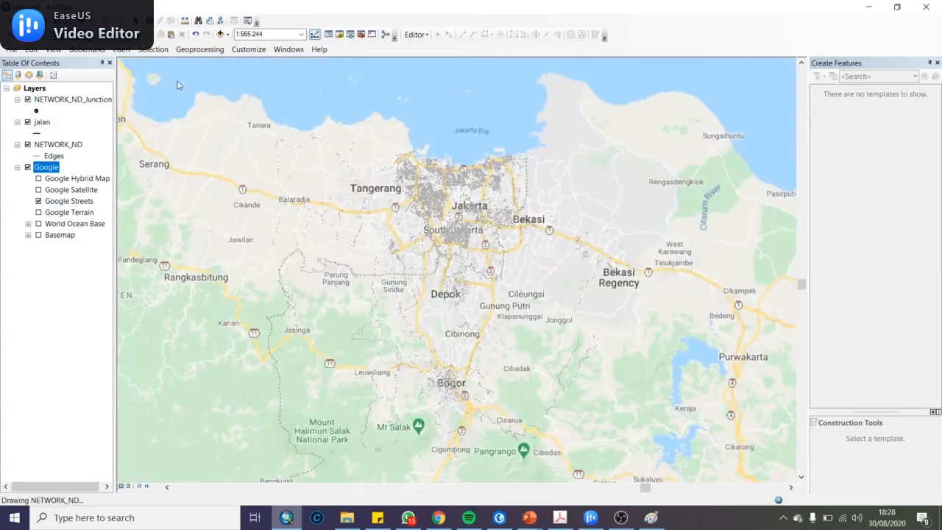
Close the WhatsApp window running in the background and return to the map.
left_click(920, 434)
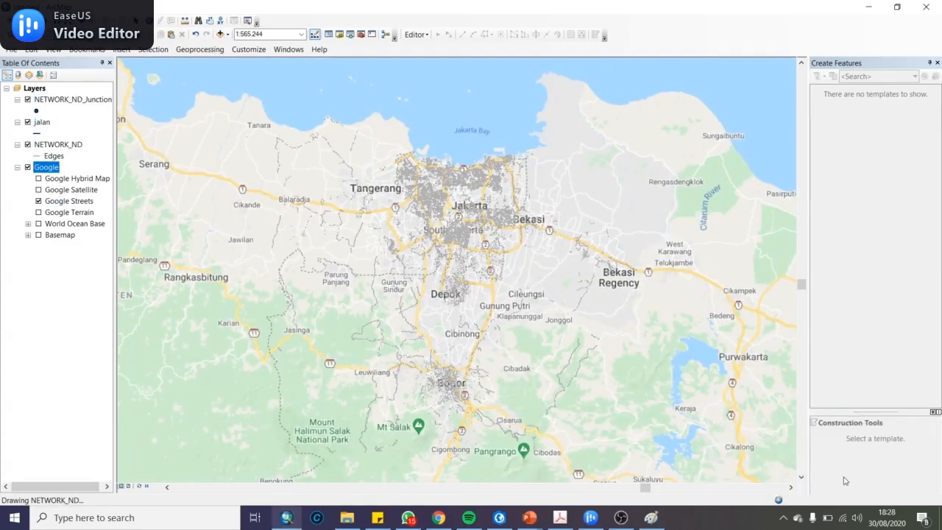
right_click(406, 515)
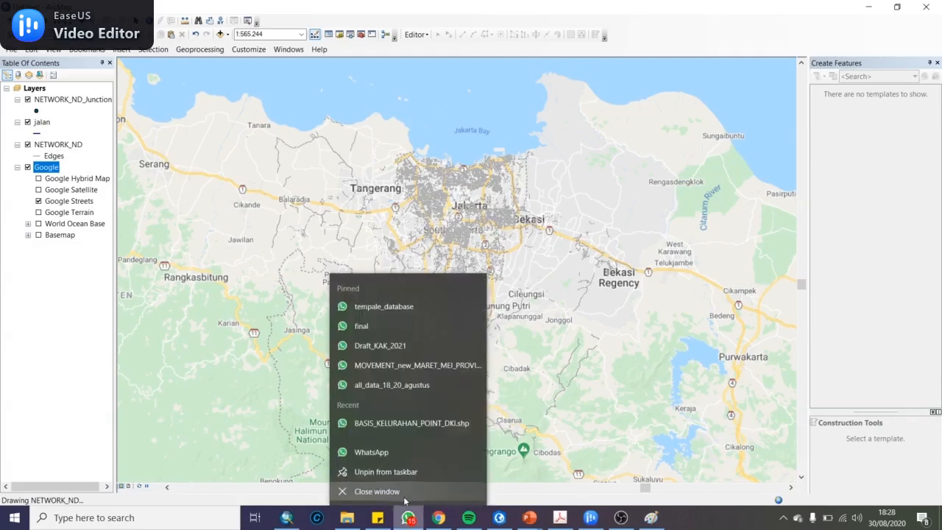
left_click(343, 491)
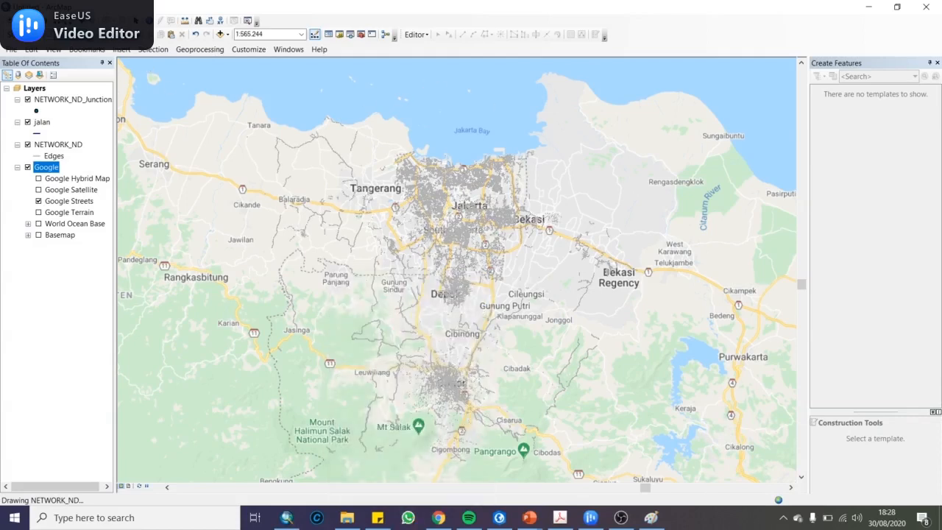
left_click(608, 257)
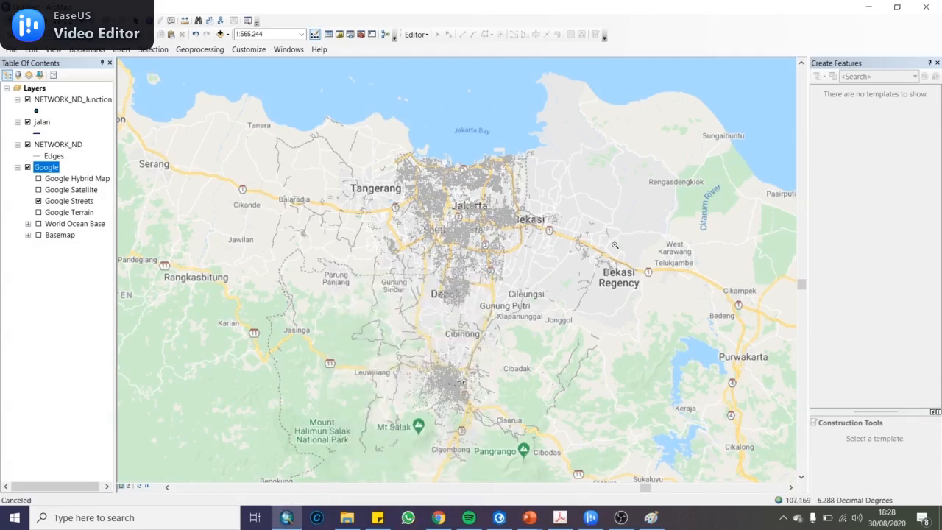
Hide the NETWORK_ND_Junctions, jalan and NETWORK_ND layers so only the Google Streets basemap is drawn.
left_click(27, 100)
left_click(27, 122)
left_click(27, 144)
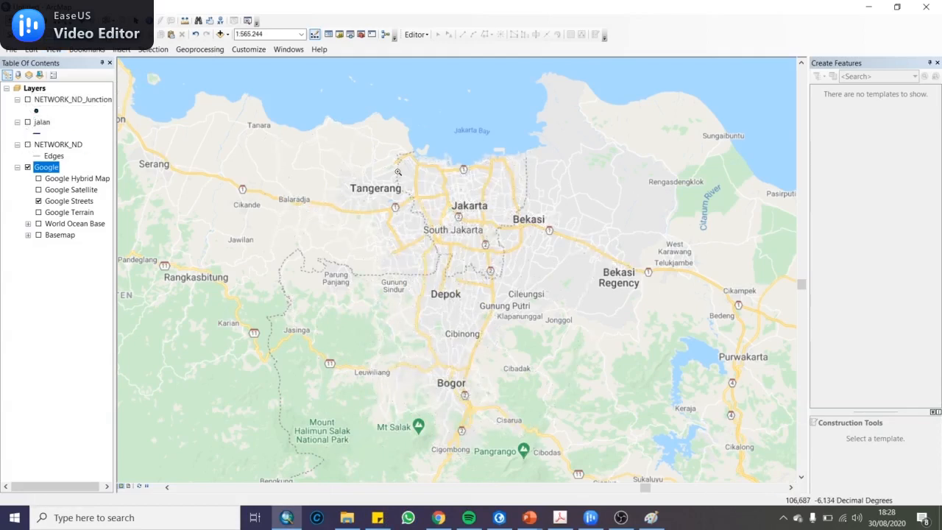
Display the jalan road layer over the Google Streets basemap in the area between Tangerang and West Jakarta.
left_click_drag(389, 181, 425, 225)
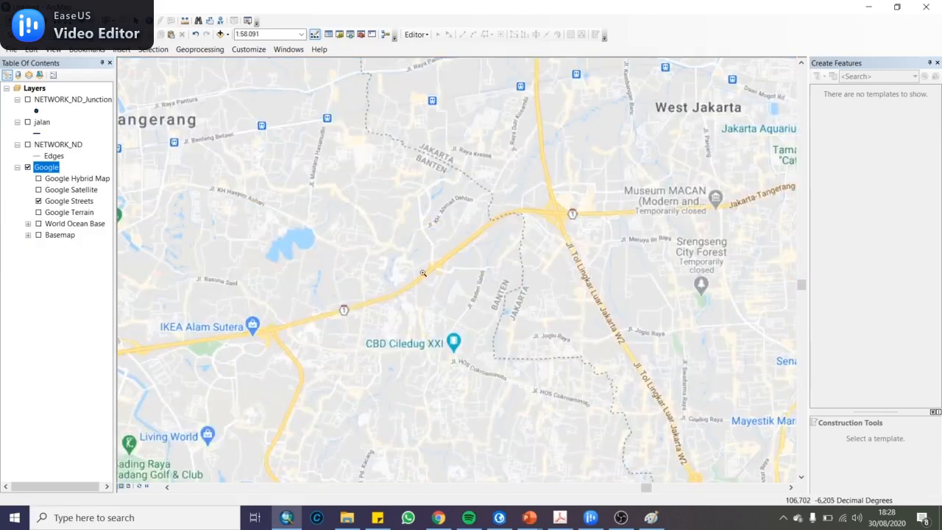
scroll(441, 253, "up", 1)
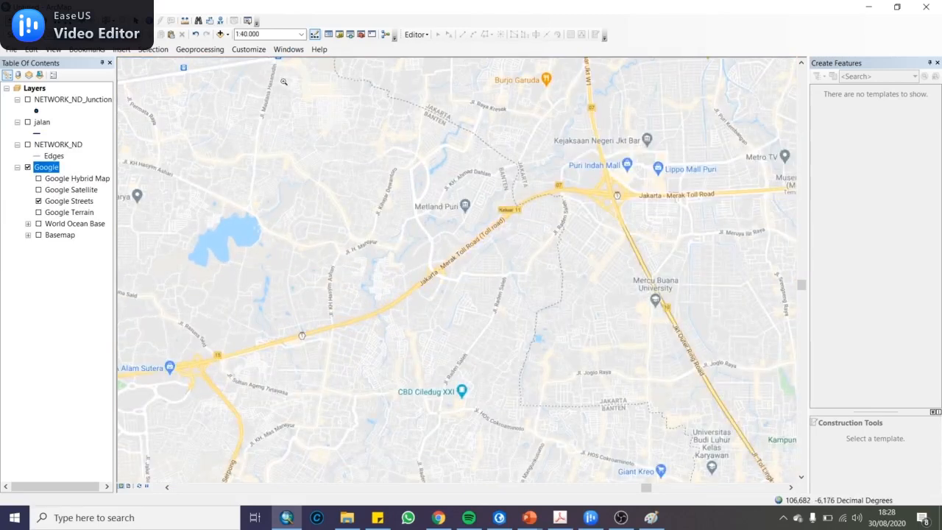
left_click(44, 123)
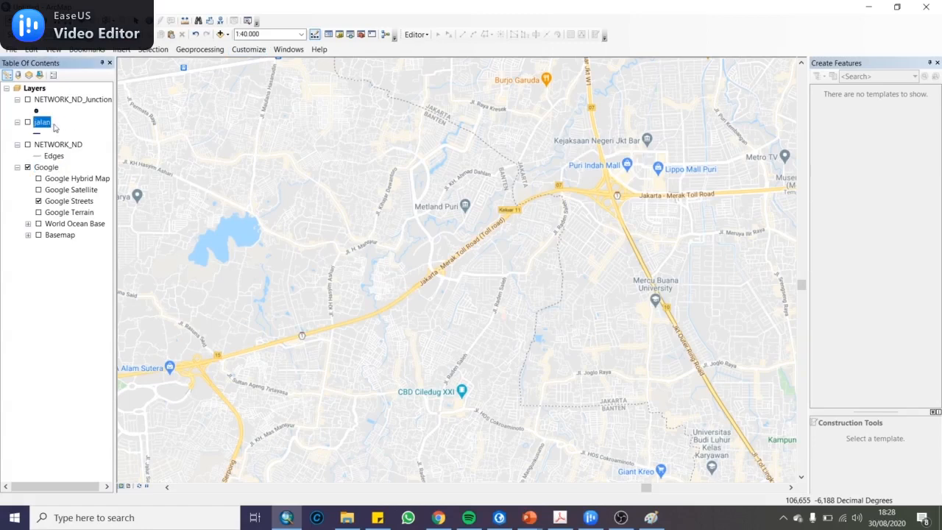
left_click(28, 123)
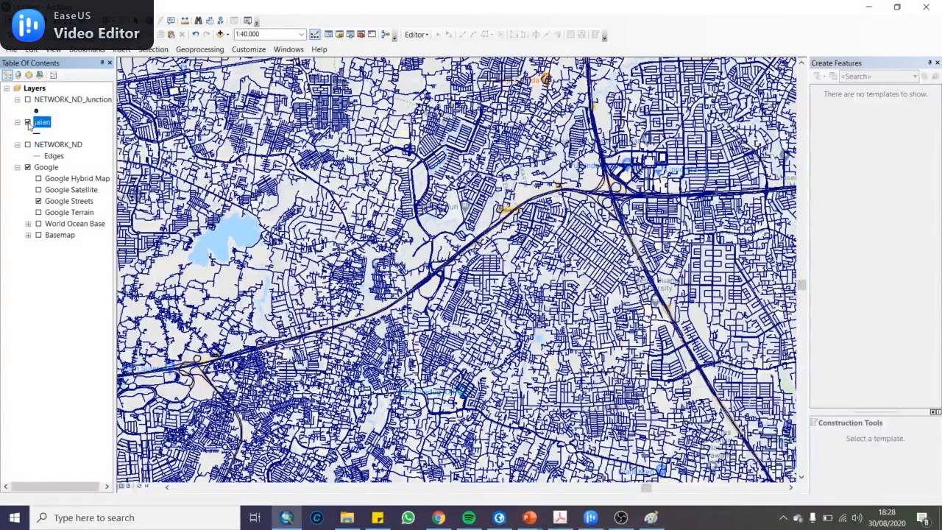
Identify the Jalan Irigasi Sipon road segment and review its name, oneway, minutes, MINUTES_SO and Shape_Length attributes.
scroll(458, 206, "up", 2)
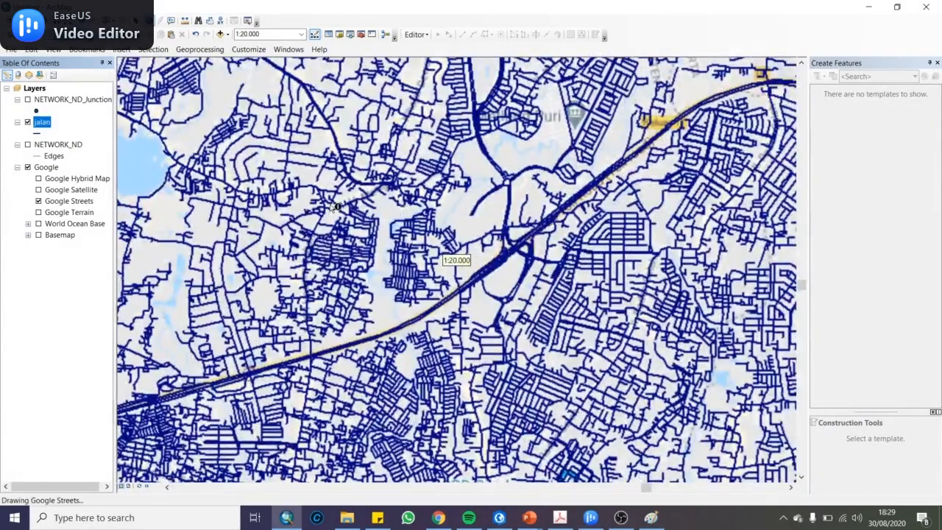
left_click(336, 136)
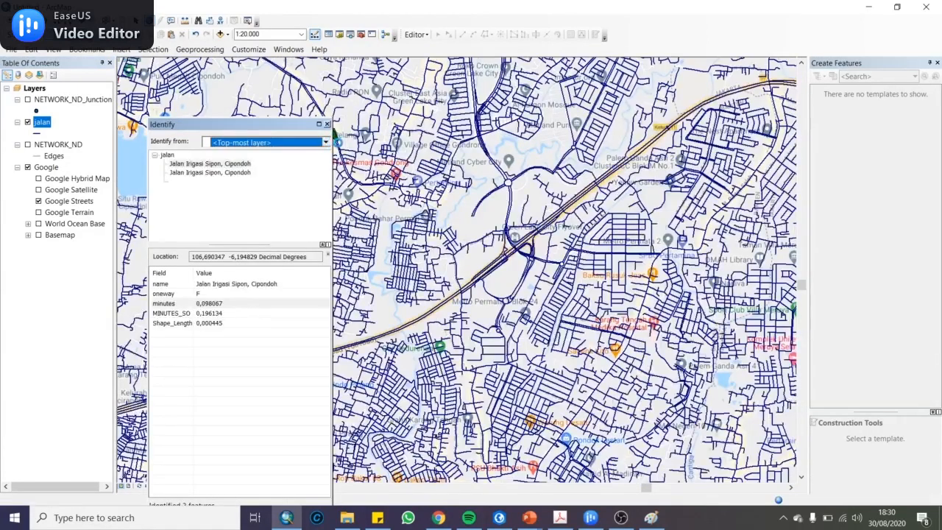
left_click(227, 302)
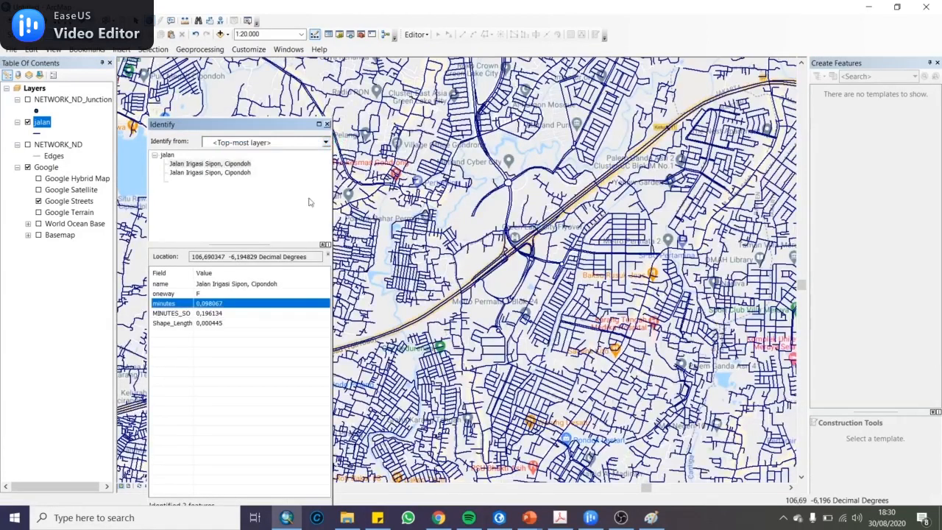
left_click(228, 285)
left_click(225, 294)
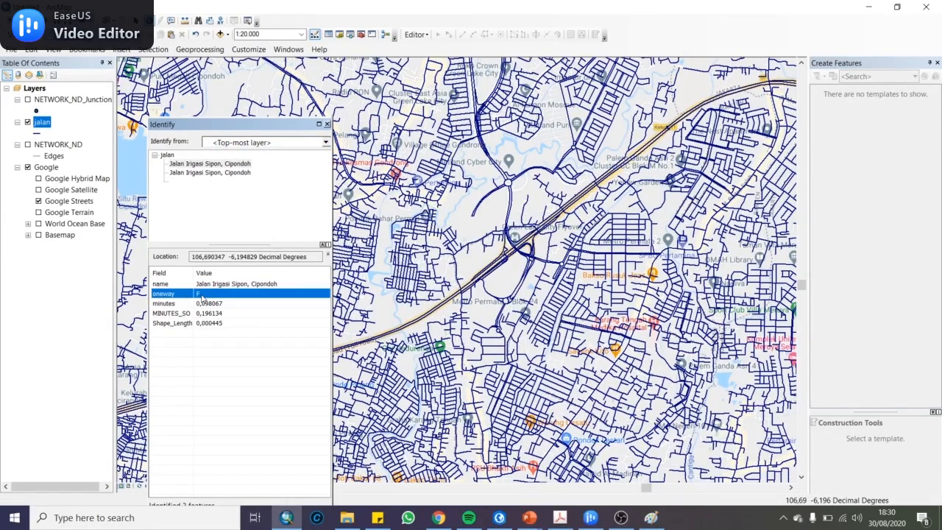
left_click(207, 324)
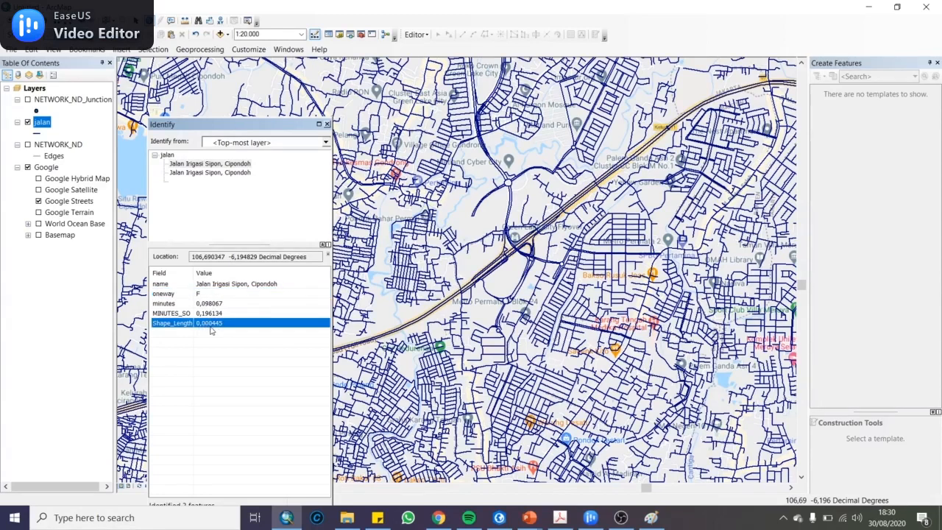
left_click(206, 303)
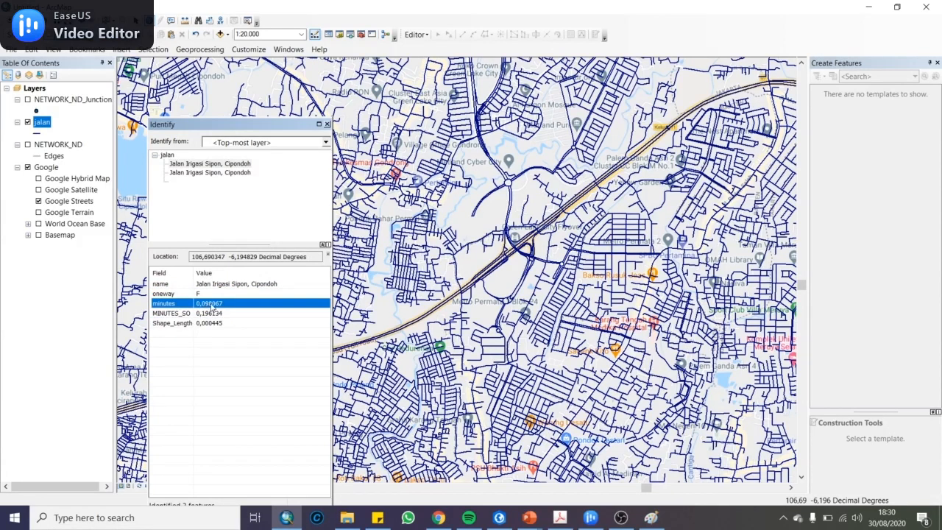
left_click(204, 324)
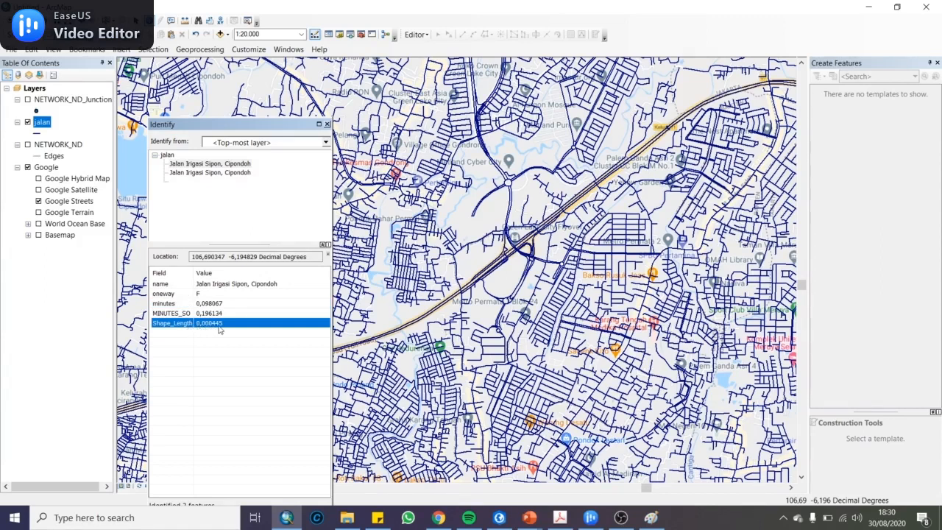
left_click(213, 307)
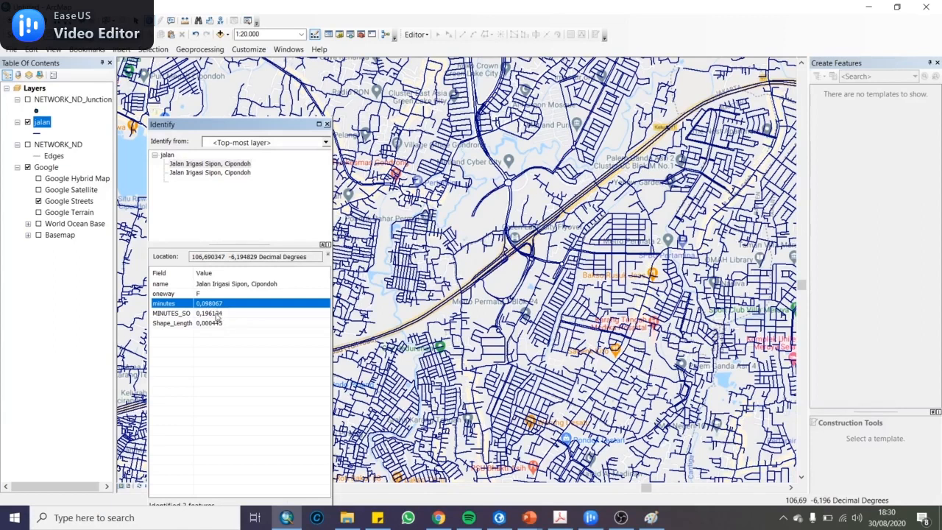
left_click(219, 313)
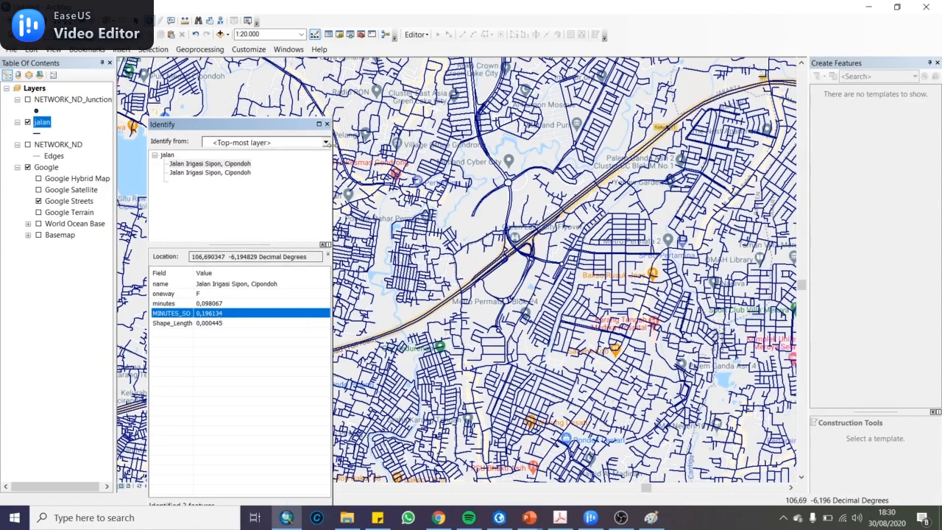
left_click(326, 123)
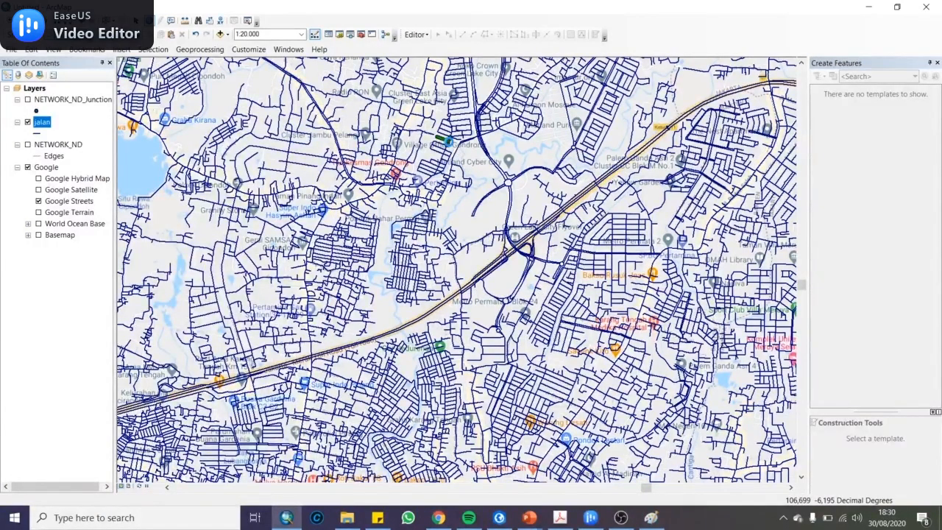
Identify the East Asia Boulevard segment and review its name, direction, travel-time and length attributes.
left_click(466, 145)
left_click(199, 284)
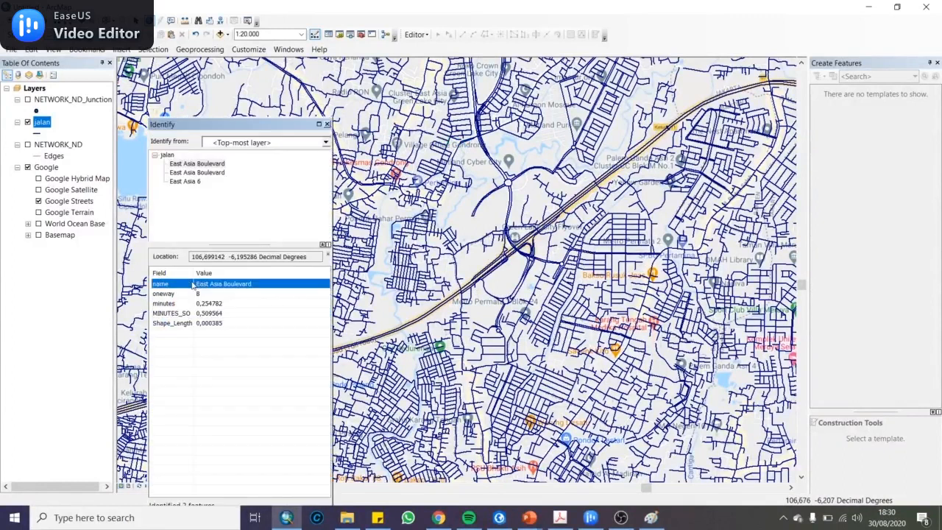
left_click(189, 296)
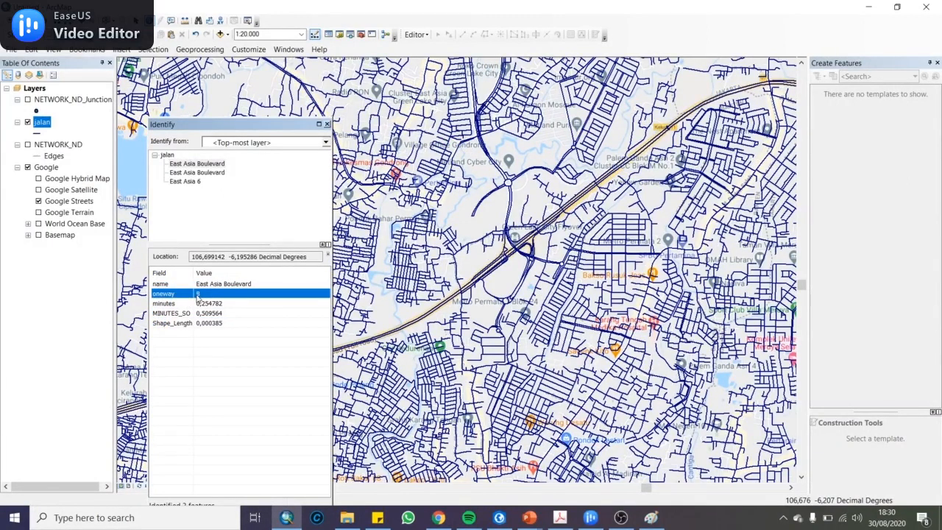
left_click(205, 323)
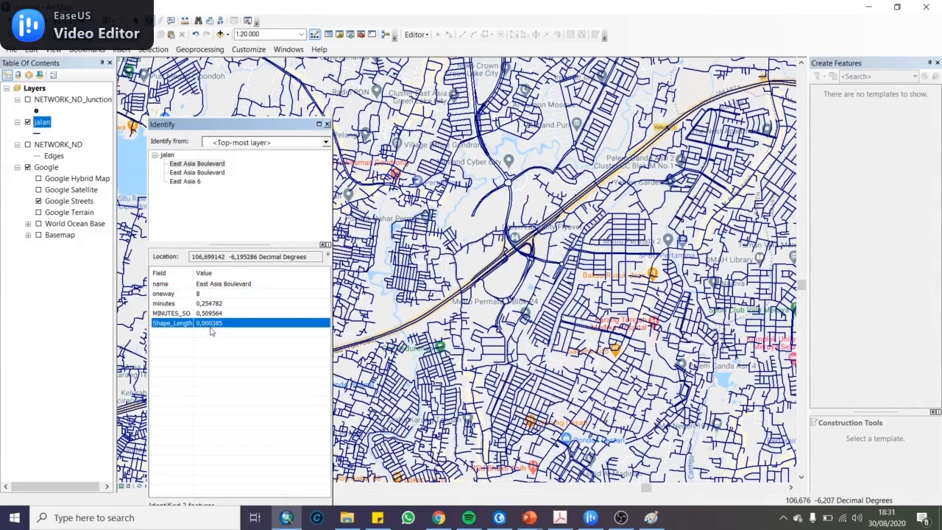
left_click(205, 305)
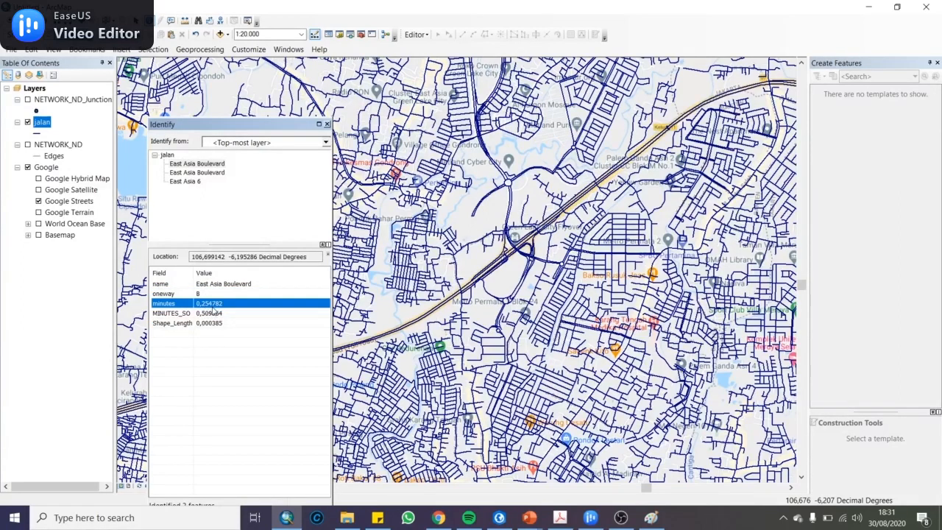
left_click(212, 314)
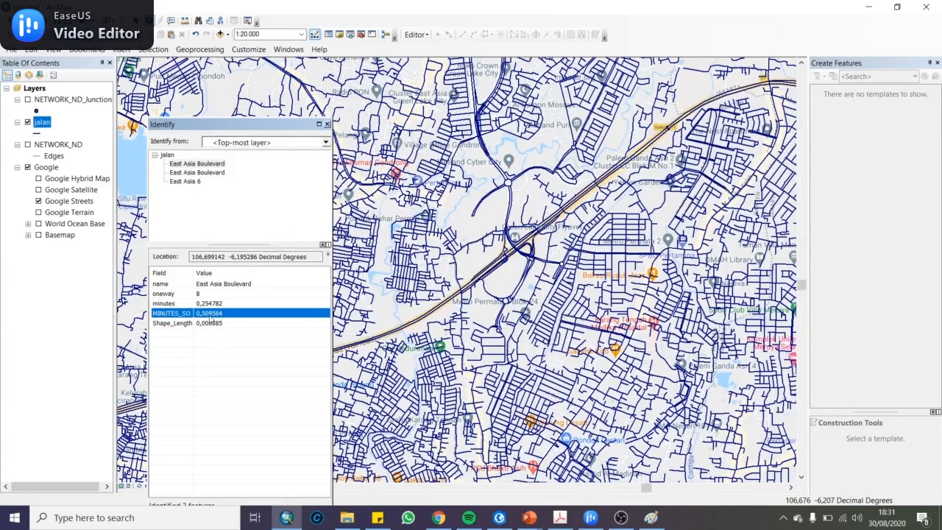
left_click(326, 125)
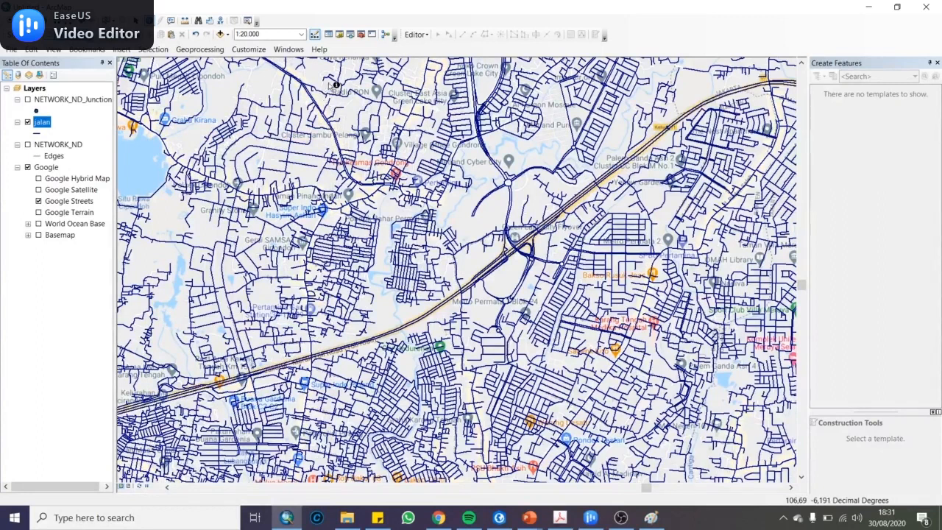
Select sample road segments in the jalan layer, first southwest of Cluster Jambu, and finally those at the Green Lake City Flyover.
left_click(284, 155)
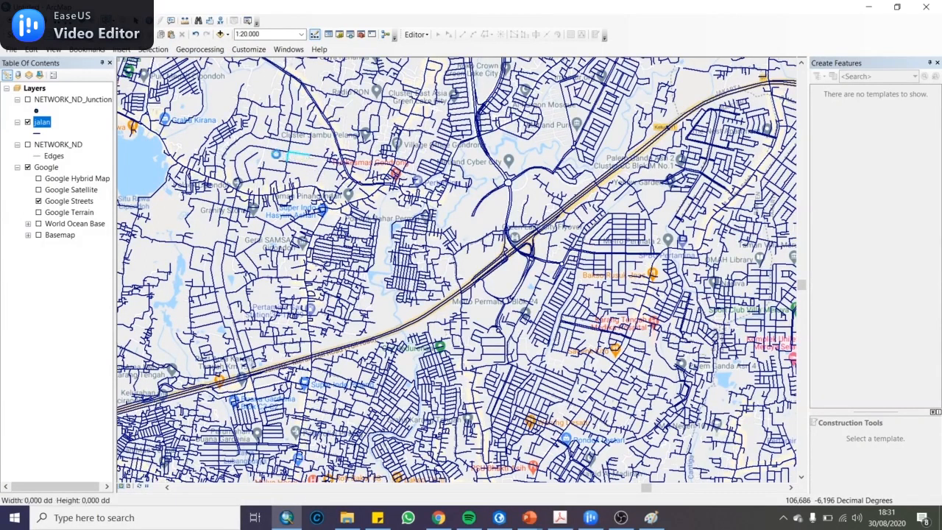
left_click(300, 162)
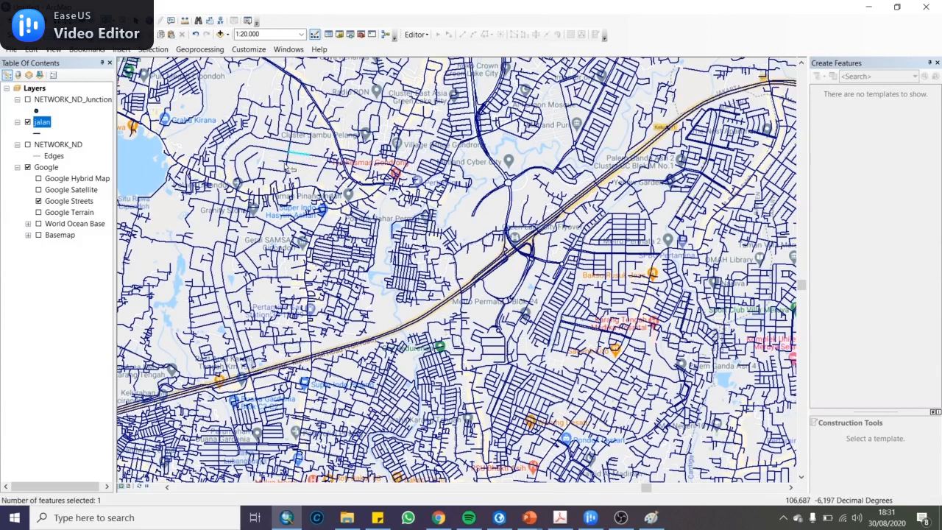
left_click(283, 161)
scroll(515, 239, "up", 4)
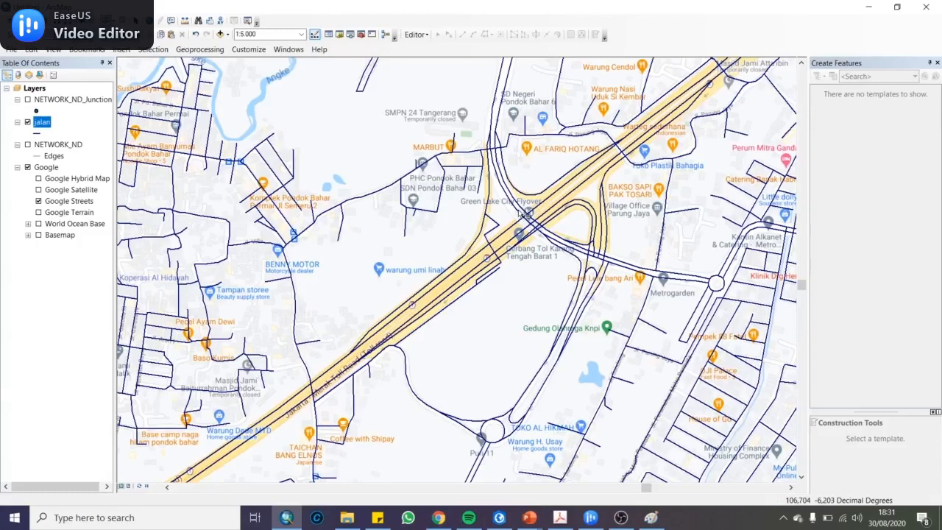
left_click(522, 217)
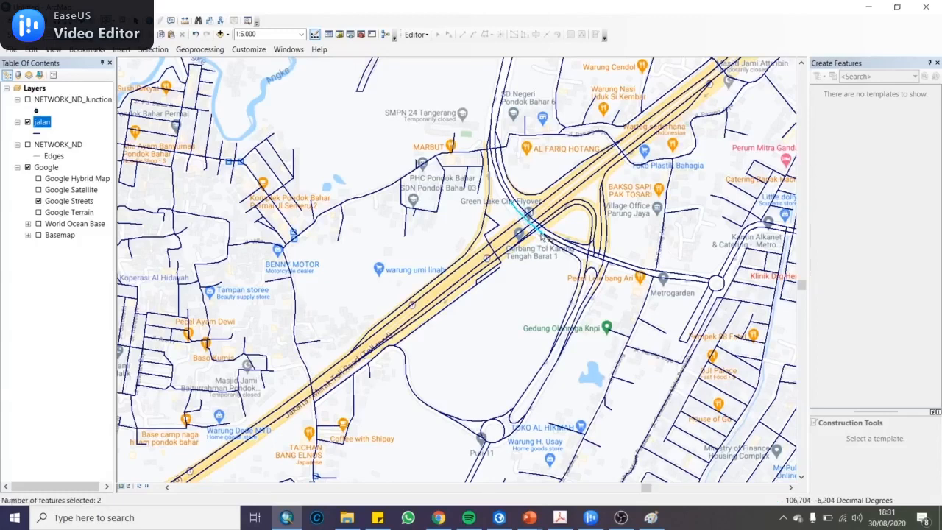
Draw the jalan layer with a line symbol carrying arrows to show the digitized road direction around the Green Lake City Flyover.
left_click(536, 214)
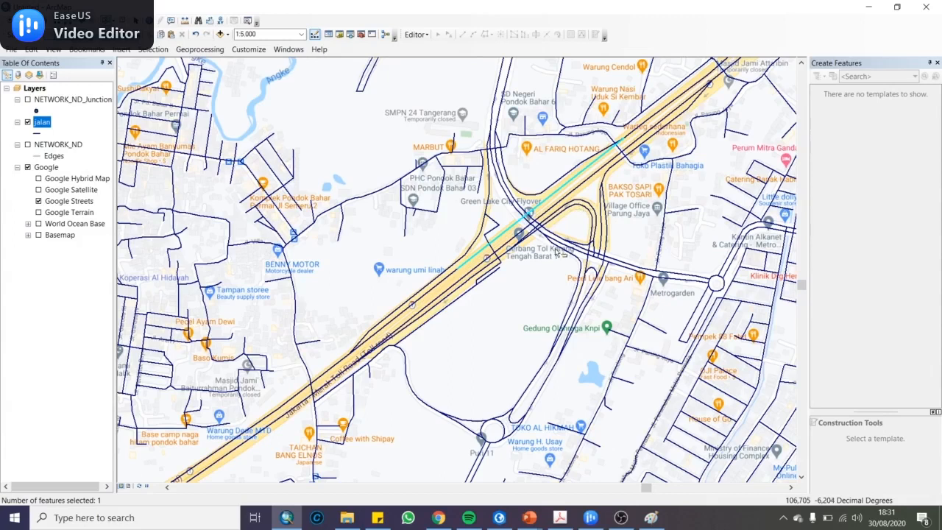
scroll(548, 192, "down", 3)
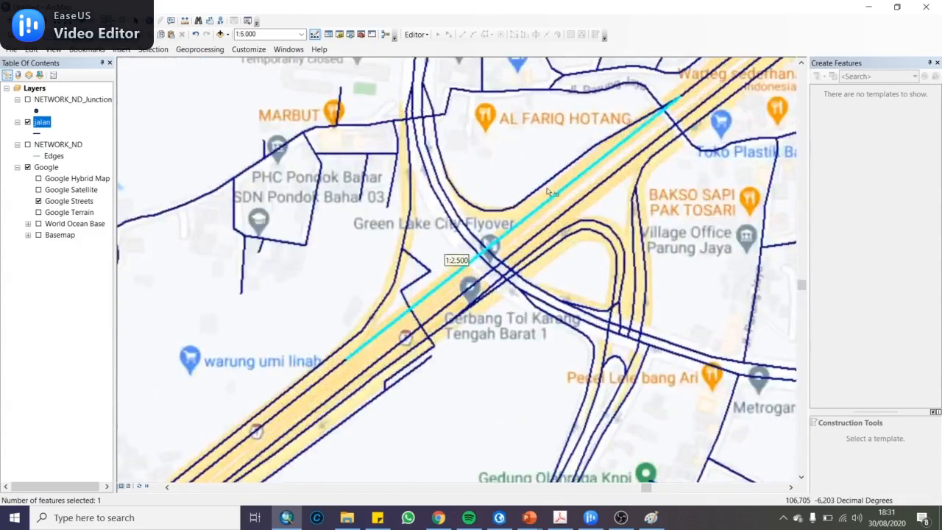
double_click(42, 123)
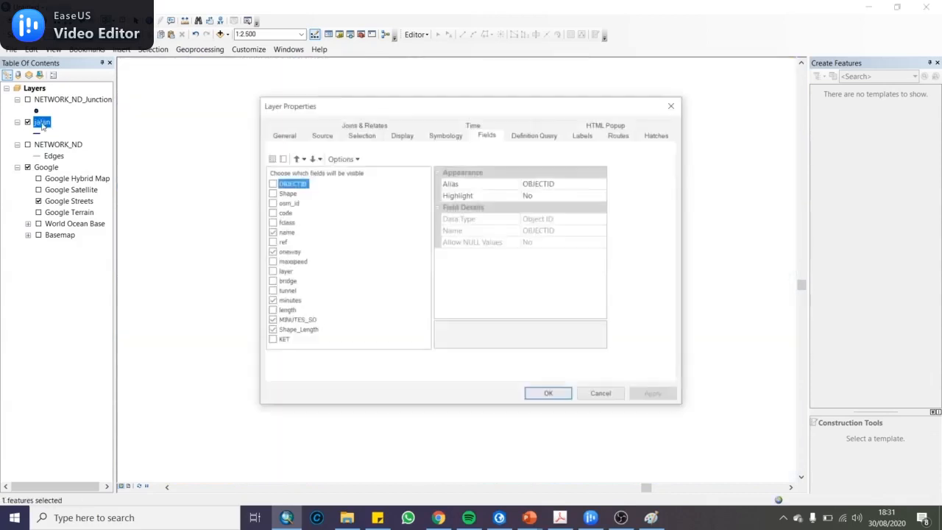
left_click(441, 136)
left_click(407, 190)
scroll(376, 294, "down", 5)
left_click(365, 360)
left_click(545, 373)
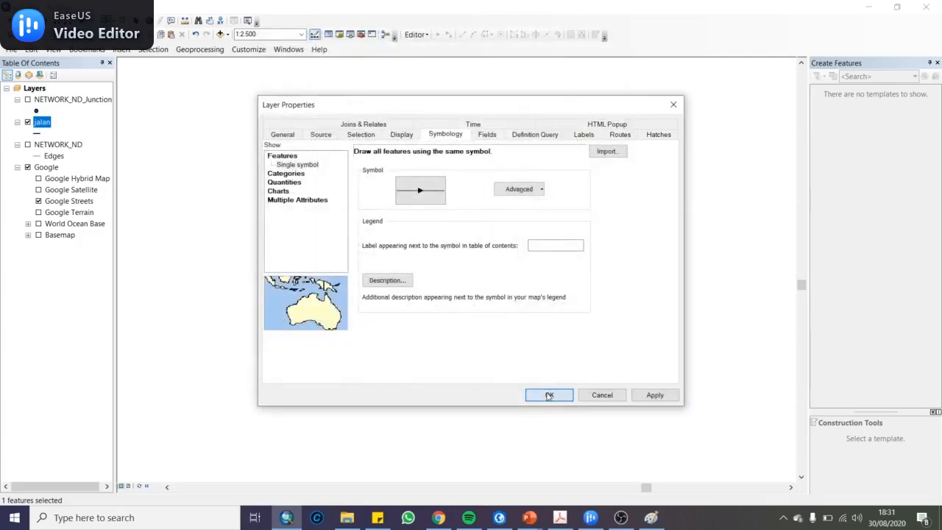
left_click(549, 395)
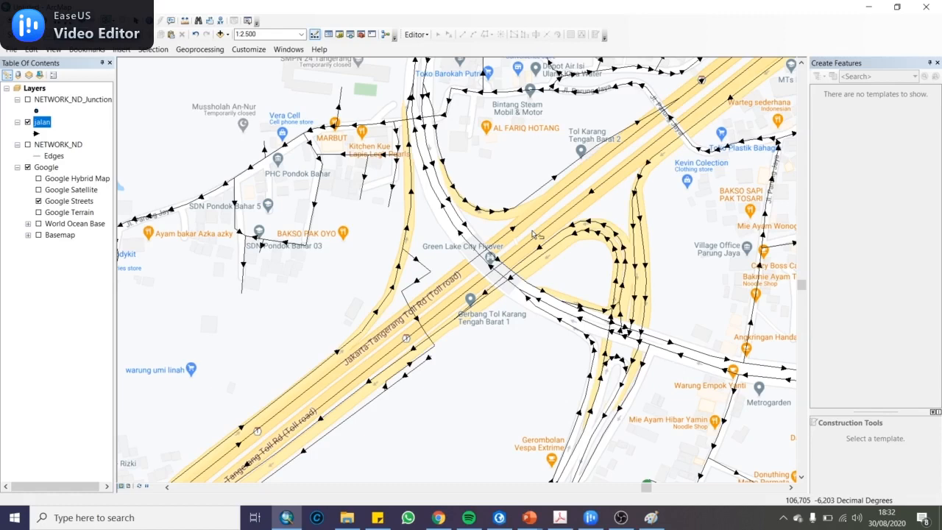
Change the jalan layer's line symbol to the plain Arterial Street style.
double_click(47, 127)
left_click(421, 200)
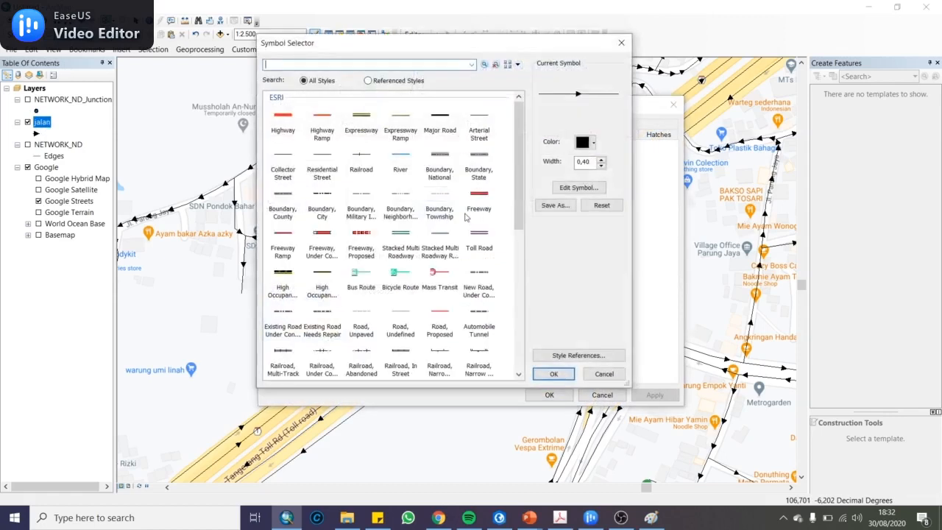
left_click(491, 119)
left_click(545, 377)
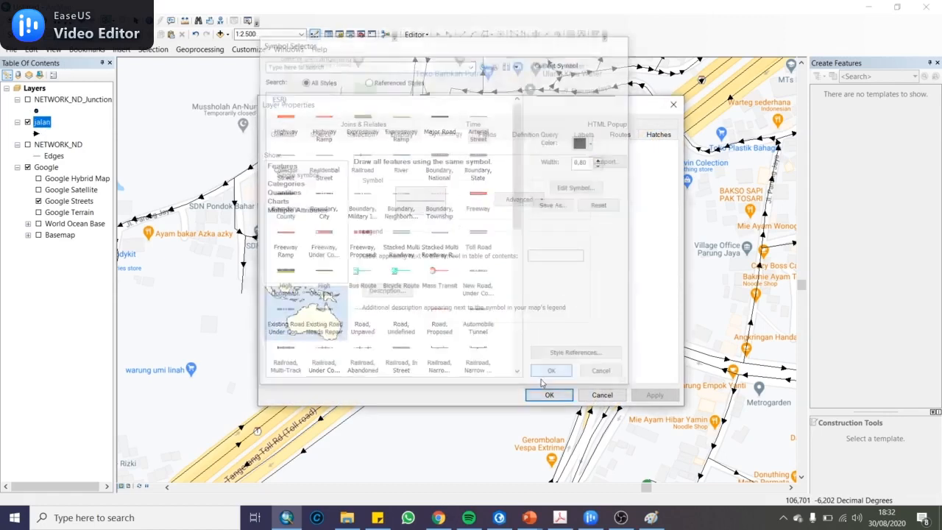
left_click(548, 394)
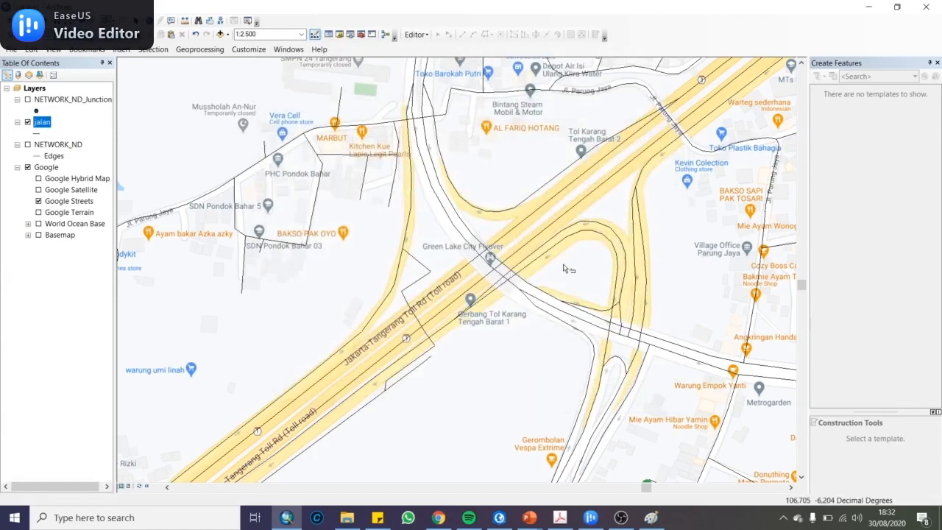
Compare the minutes and MINUTES_SO values of several roads in the jalan attribute table.
right_click(49, 123)
left_click(66, 155)
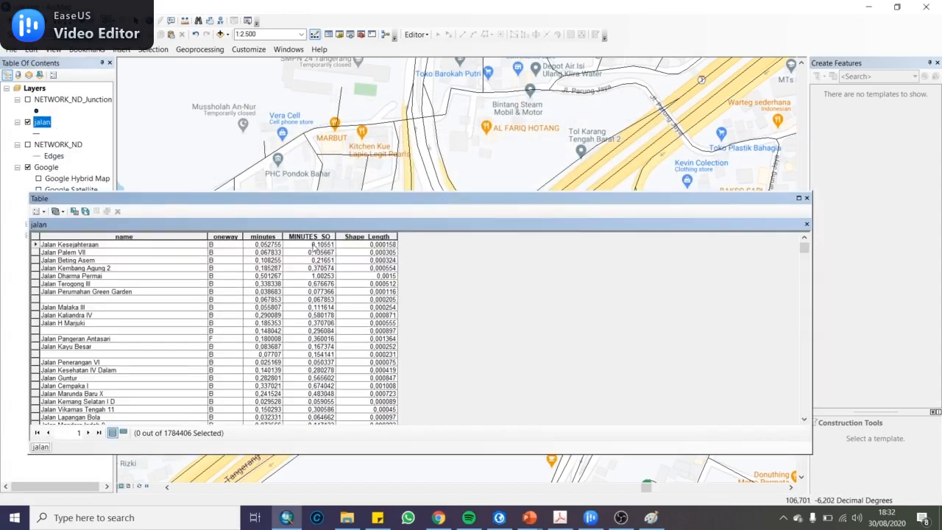
left_click(266, 246)
left_click(303, 330)
left_click(259, 339)
left_click(335, 356)
left_click(262, 363)
left_click(314, 370)
left_click(265, 378)
left_click(299, 385)
left_click(273, 394)
left_click(305, 395)
left_click(262, 403)
left_click(315, 409)
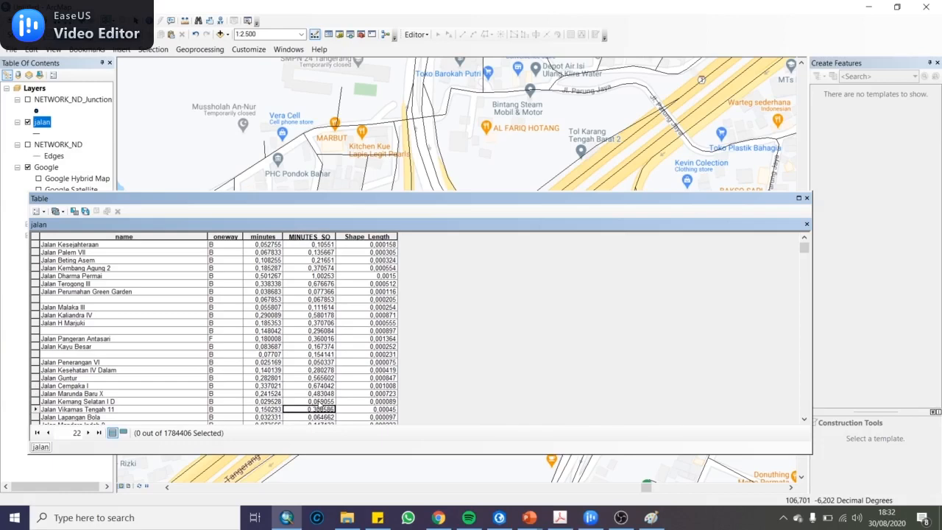
left_click(807, 198)
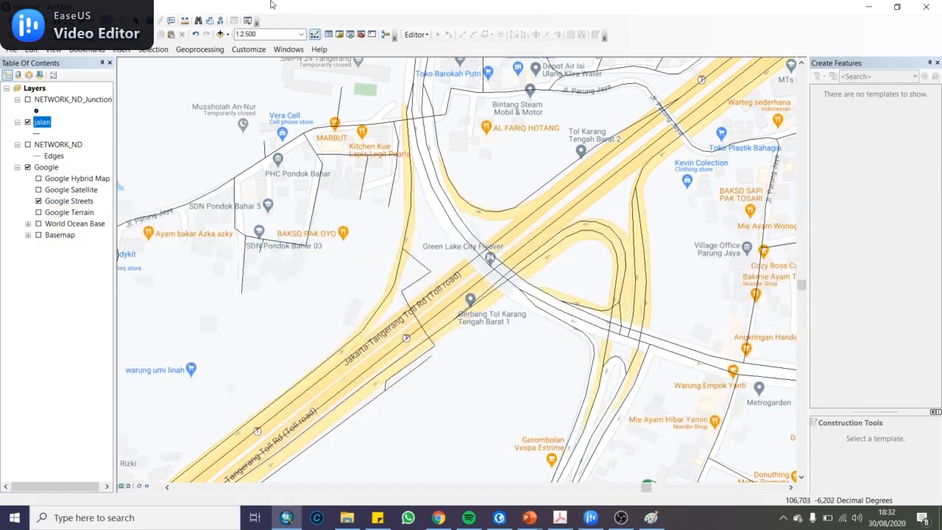
Hide the jalan road layer, leaving the Google Streets basemap displayed around Green Lake City.
scroll(320, 174, "up", 2)
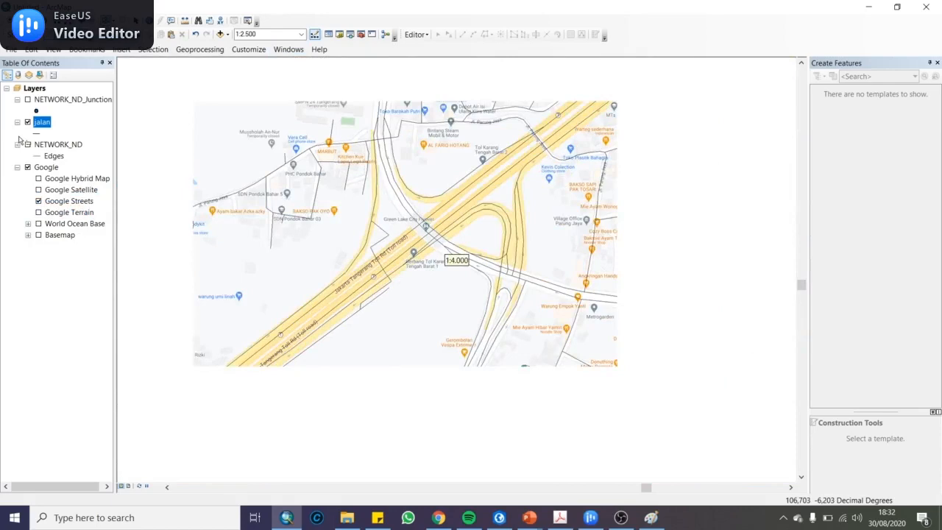
scroll(318, 245, "up", 3)
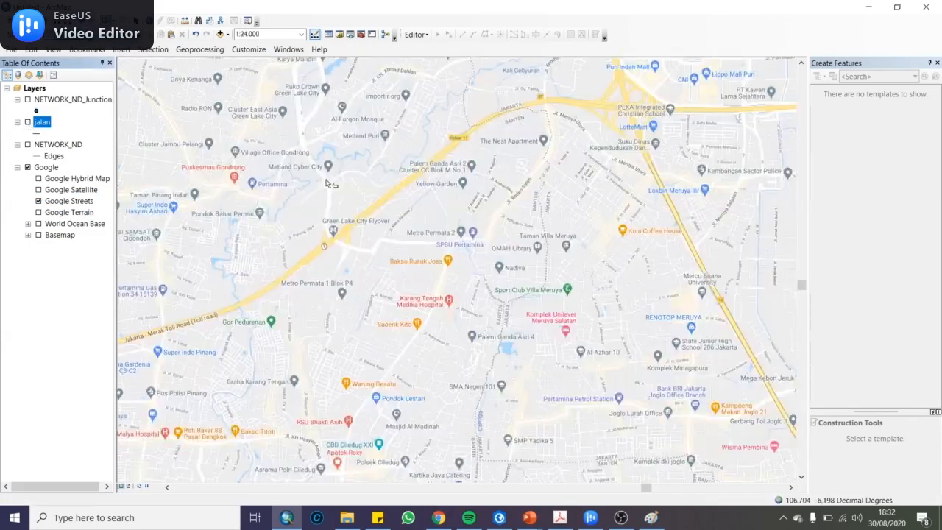
left_click_drag(328, 184, 420, 298)
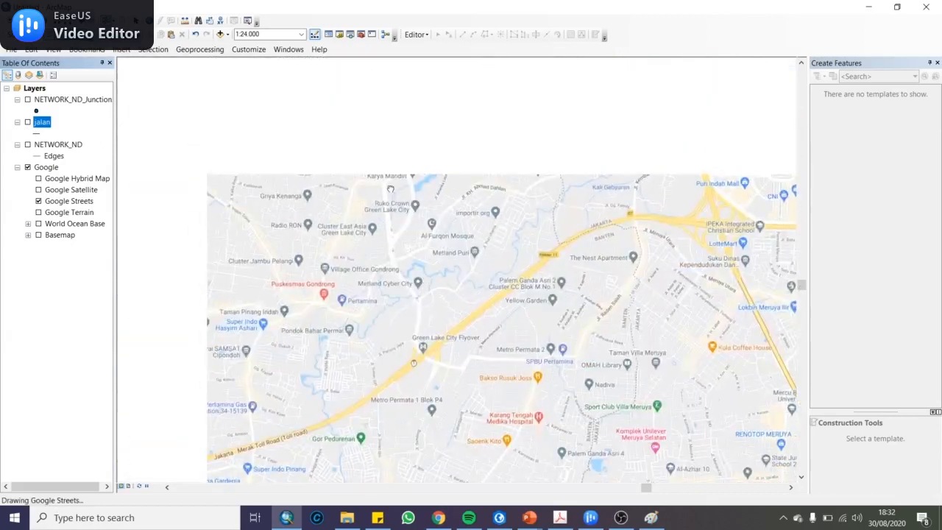
left_click(783, 517)
left_click(782, 517)
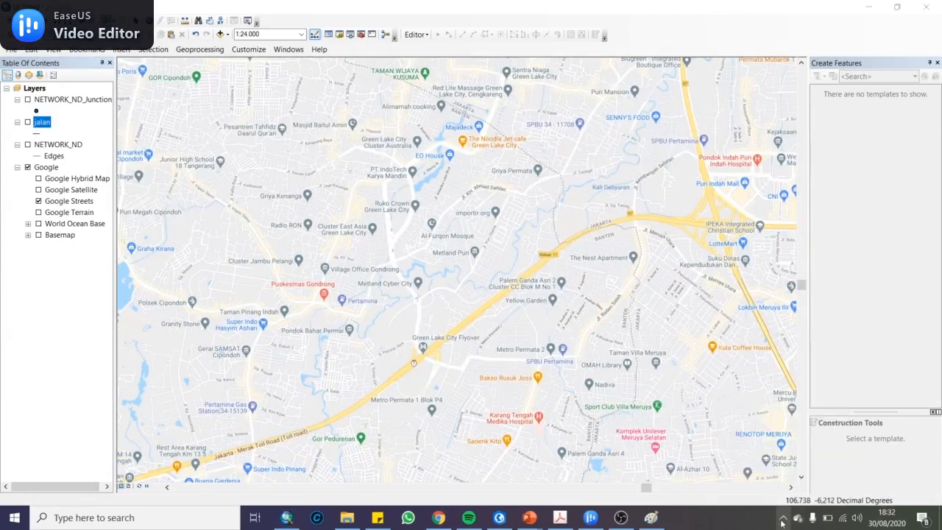
left_click_drag(192, 207, 300, 306)
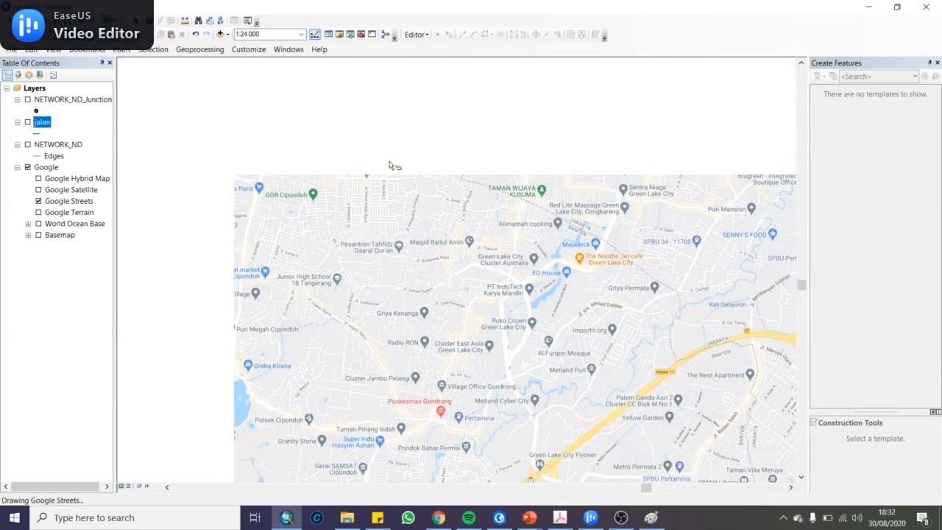
Show the Network Analyst toolbar and check that it uses the NETWORK_ND network dataset.
left_click(247, 52)
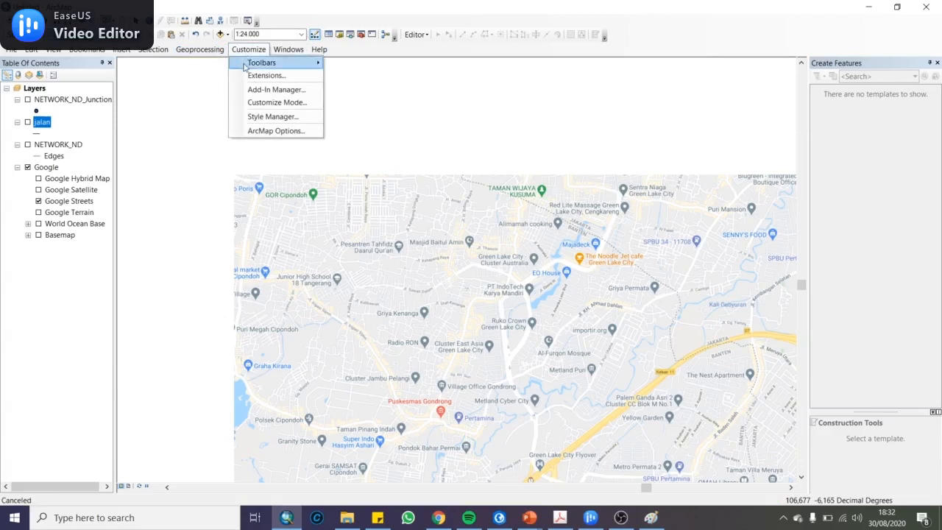
mouse_move(248, 63)
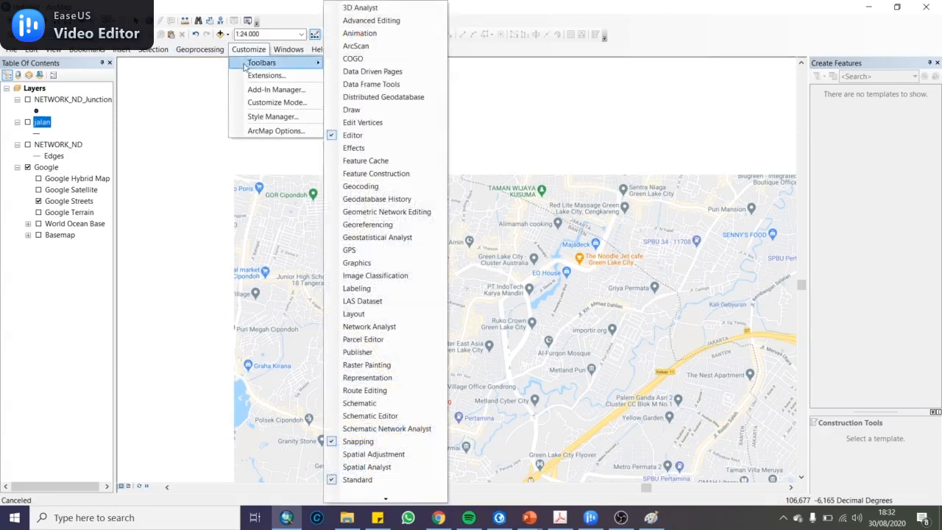
left_click(358, 326)
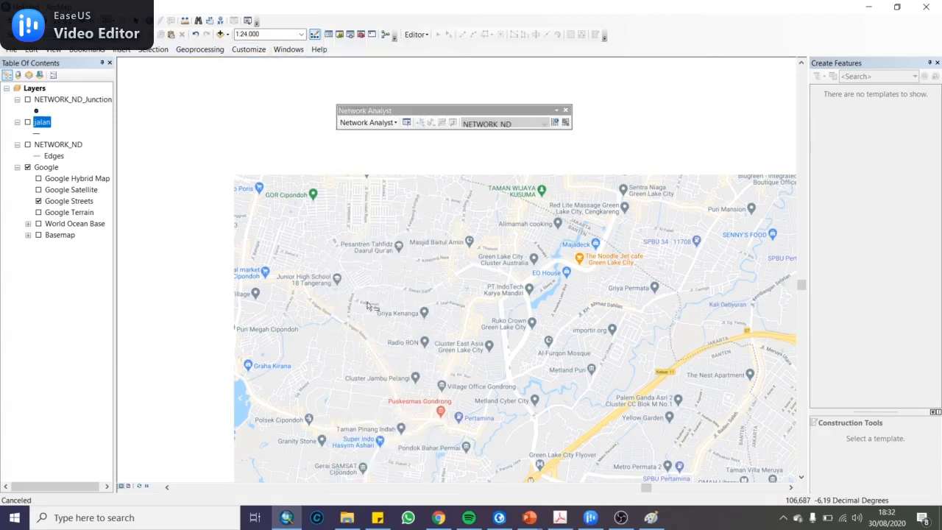
left_click_drag(389, 159, 409, 250)
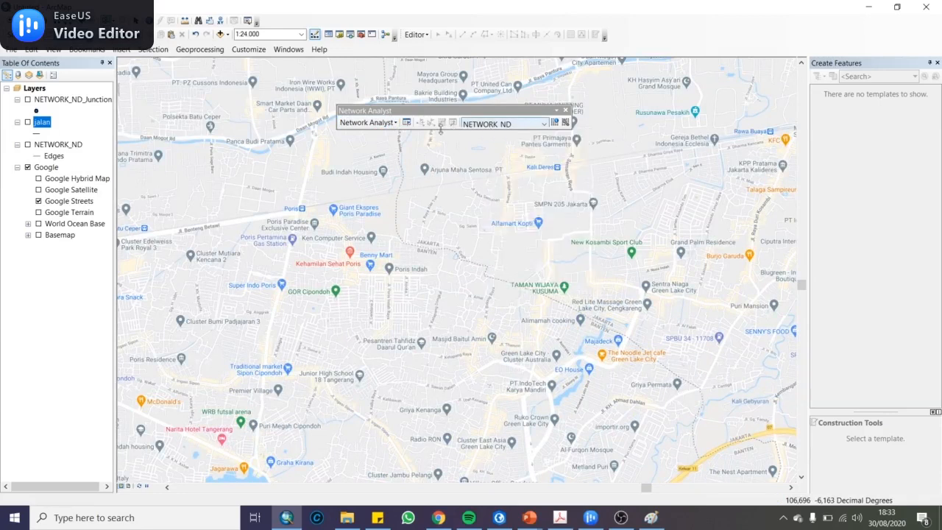
left_click(41, 144)
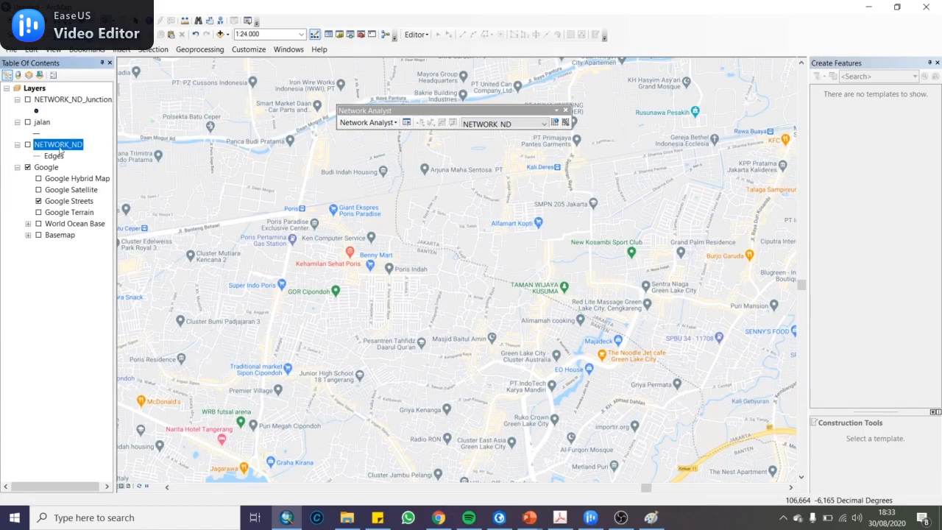
left_click(503, 124)
left_click(495, 125)
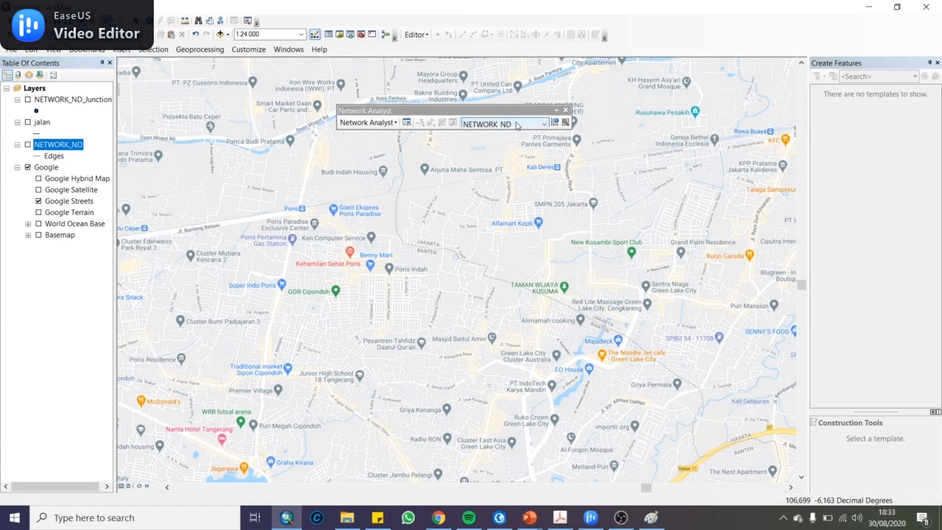
Create a new Service Area analysis layer and place a facility on the network at Poris station.
left_click(391, 125)
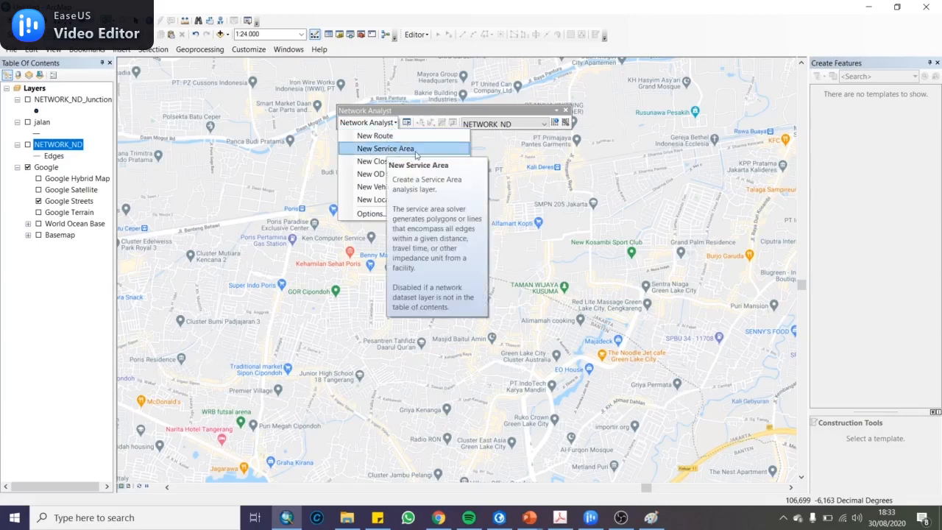
left_click(416, 150)
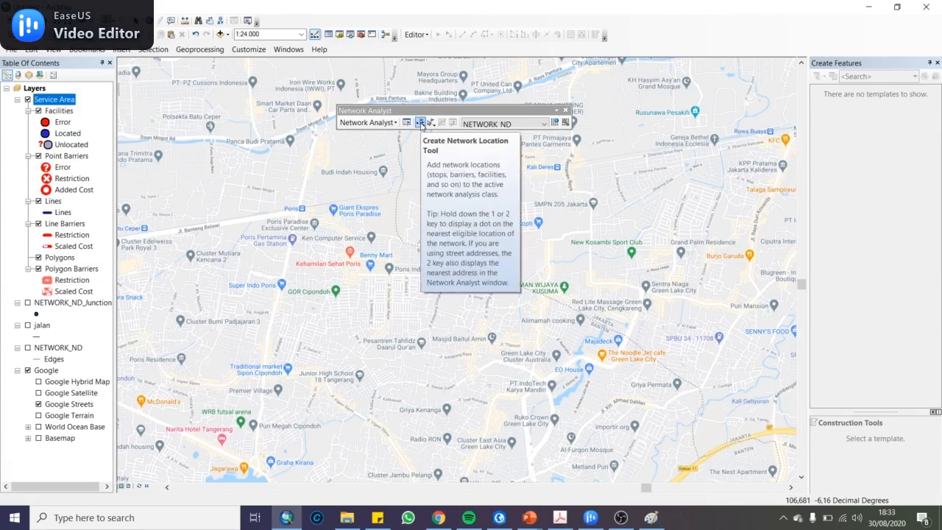
left_click(420, 122)
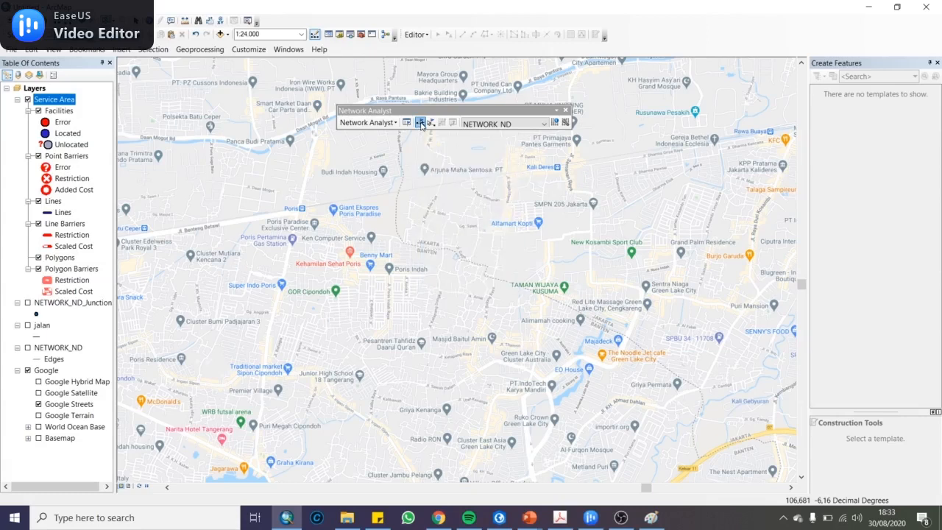
scroll(308, 207, "up", 2)
scroll(307, 207, "up", 2)
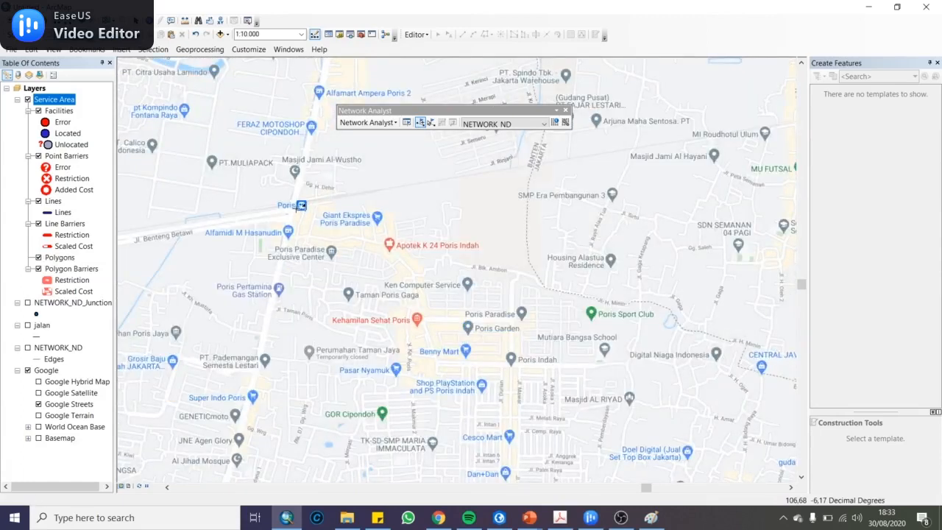
left_click(297, 207)
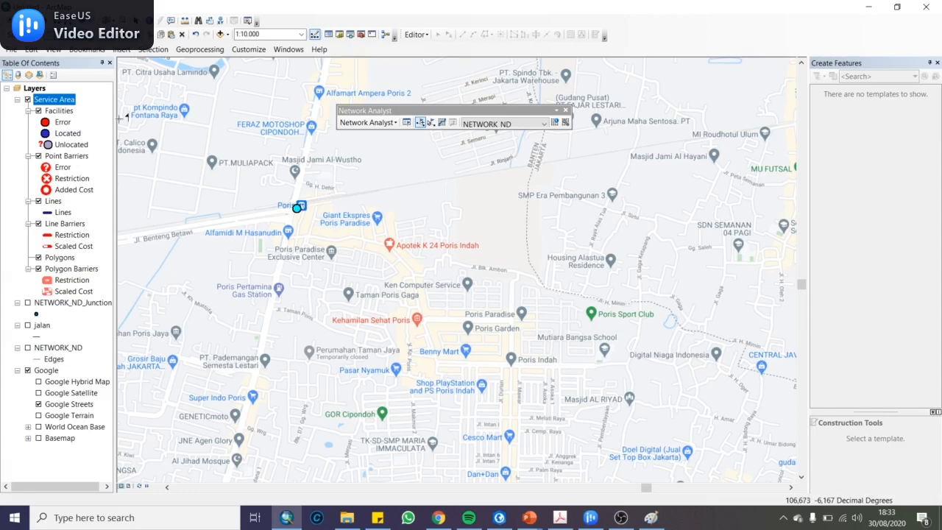
Set the Service Area layer's impedance to Minutes_2 (Minutes) and its default break to 10.
double_click(62, 99)
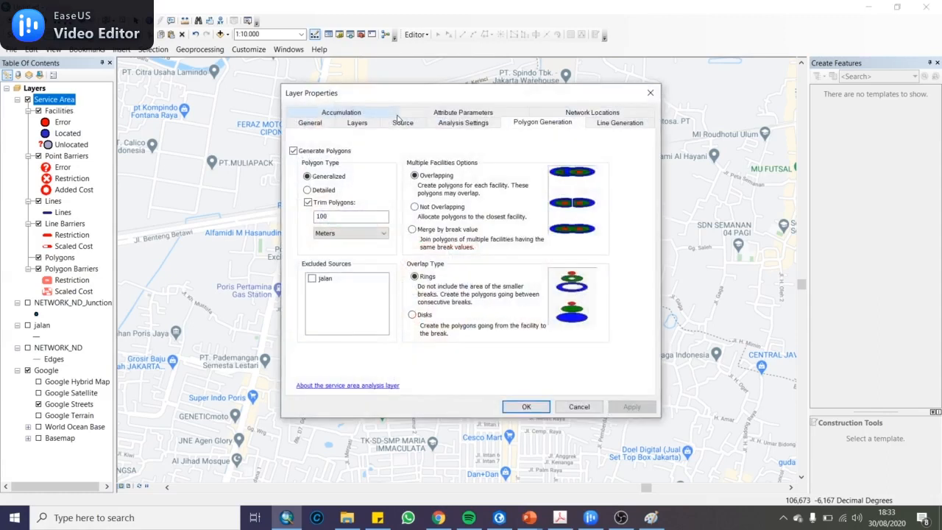
left_click(445, 123)
left_click(419, 156)
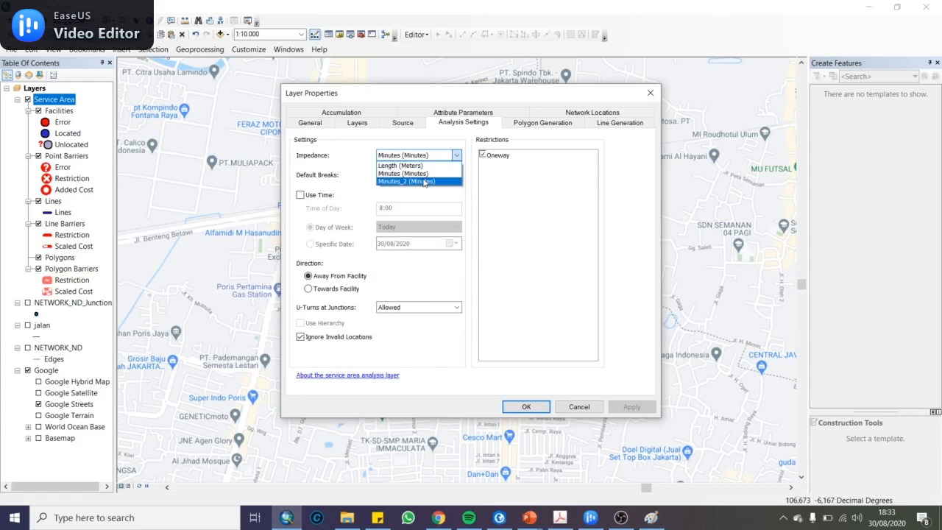
left_click(423, 181)
left_click(422, 175)
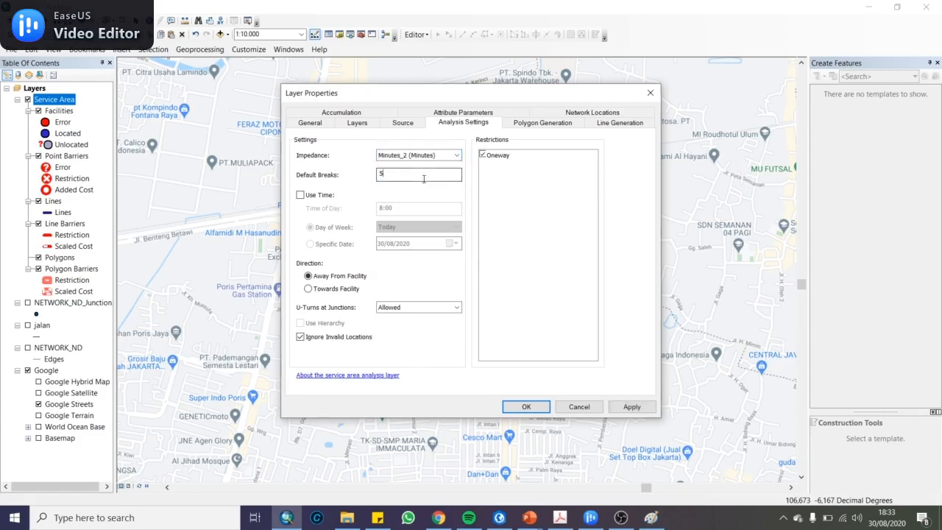
type("10")
Switch the service area impedance to Minutes (Minutes) and back to Minutes_2 (Minutes).
left_click(452, 154)
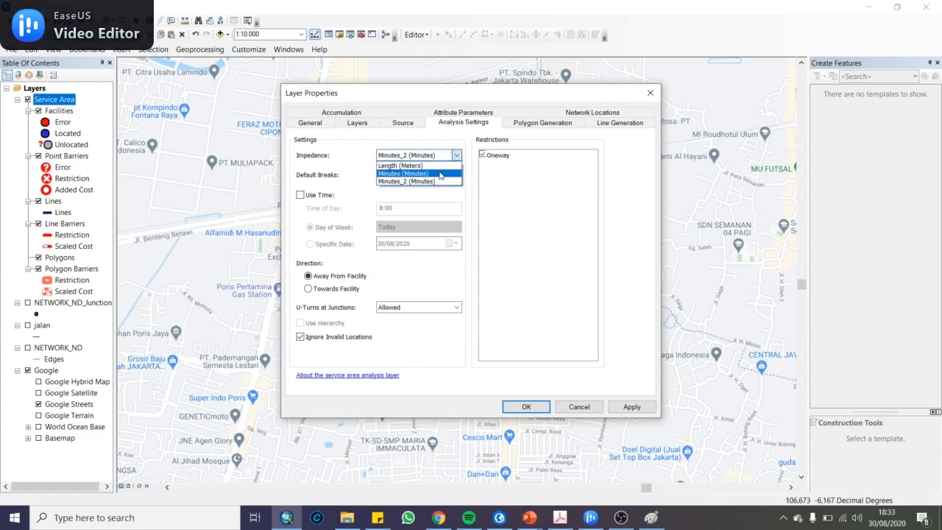
left_click(413, 175)
left_click(414, 156)
left_click(404, 181)
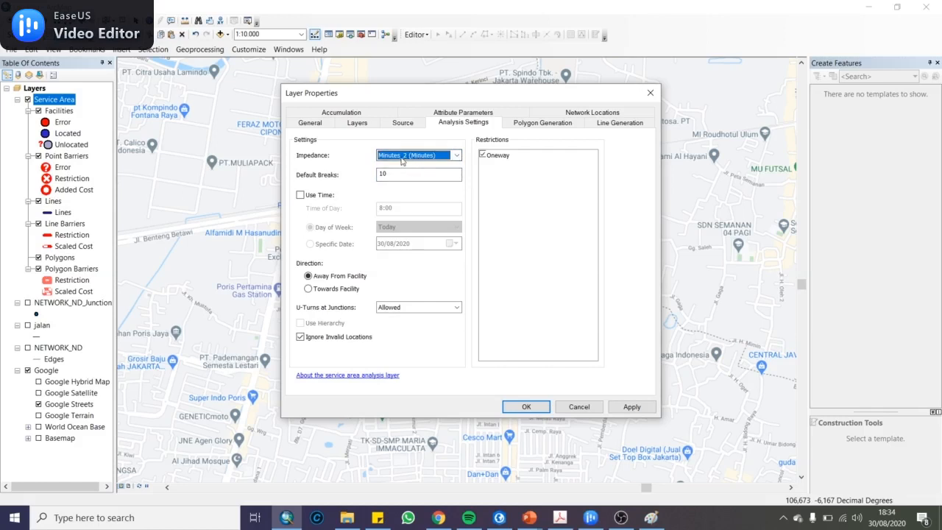
Confirm the service area settings and solve the analysis for the 10-minute area around the Poris station facility.
left_click_drag(410, 173, 377, 172)
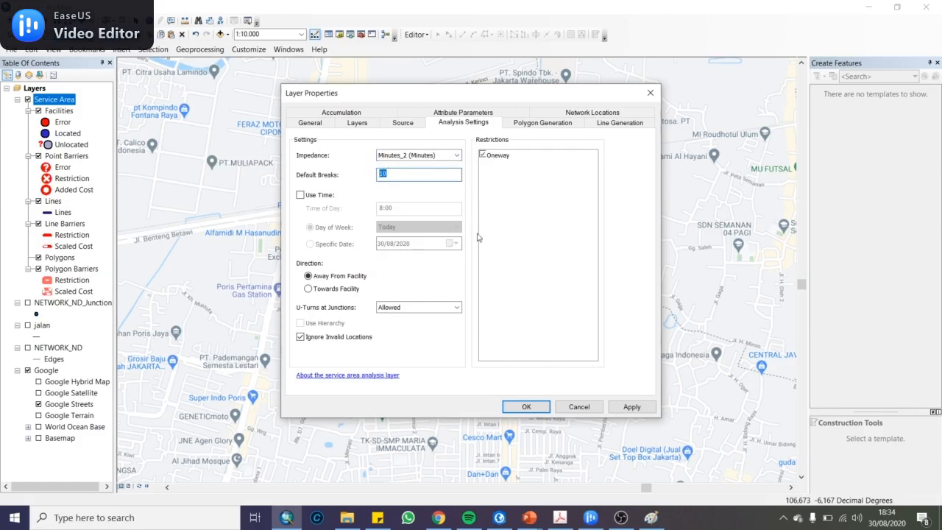
left_click(466, 121)
left_click(526, 406)
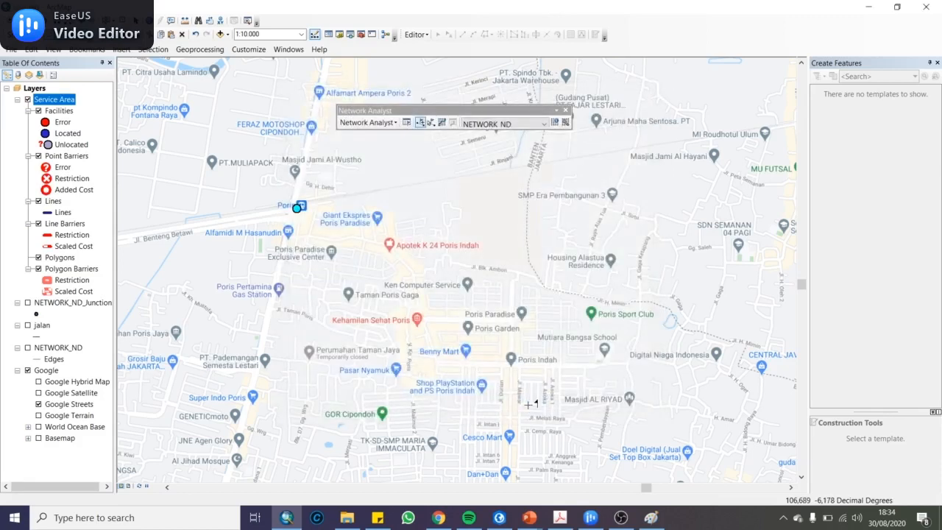
left_click(441, 123)
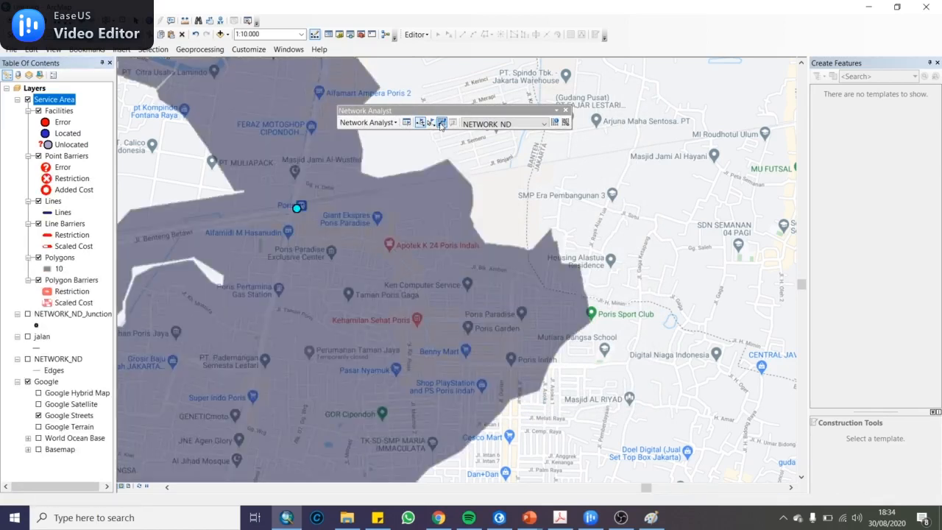
Move the Network Analyst toolbar clear of the service area and examine the 10-minute polygon around Poris station.
scroll(363, 251, "down", 1)
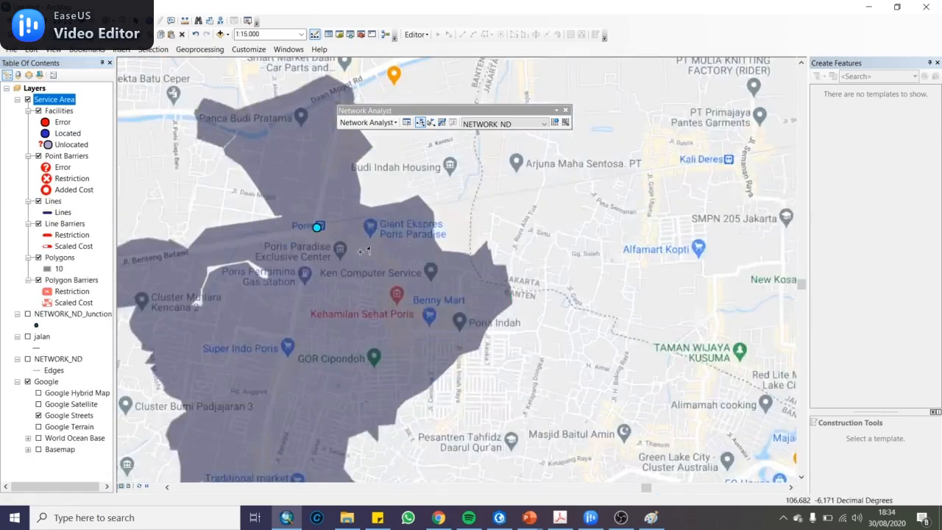
scroll(363, 251, "down", 1)
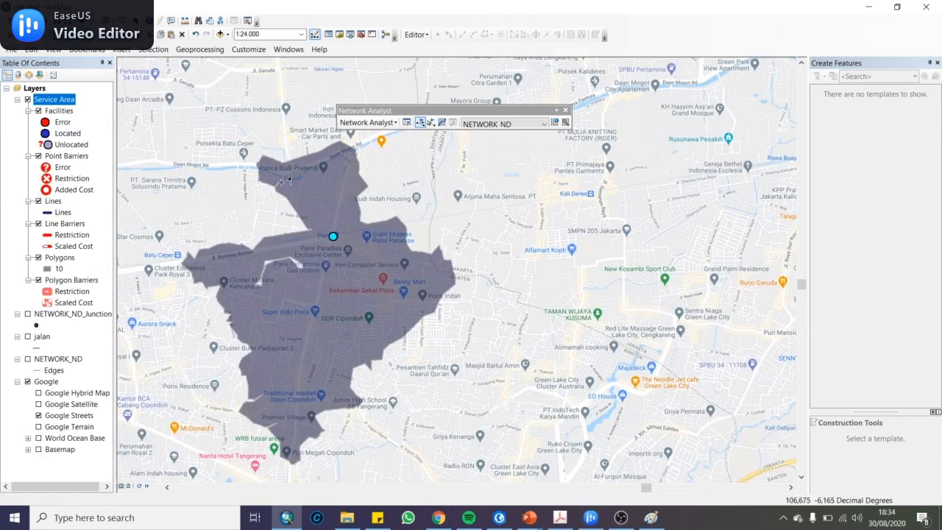
scroll(248, 307, "up", 1)
left_click_drag(412, 111, 614, 102)
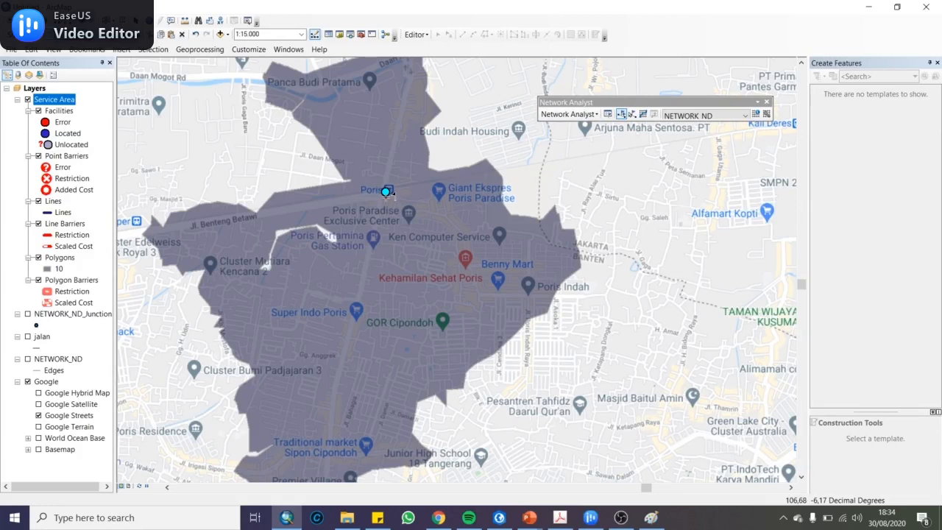
scroll(387, 193, "down", 2)
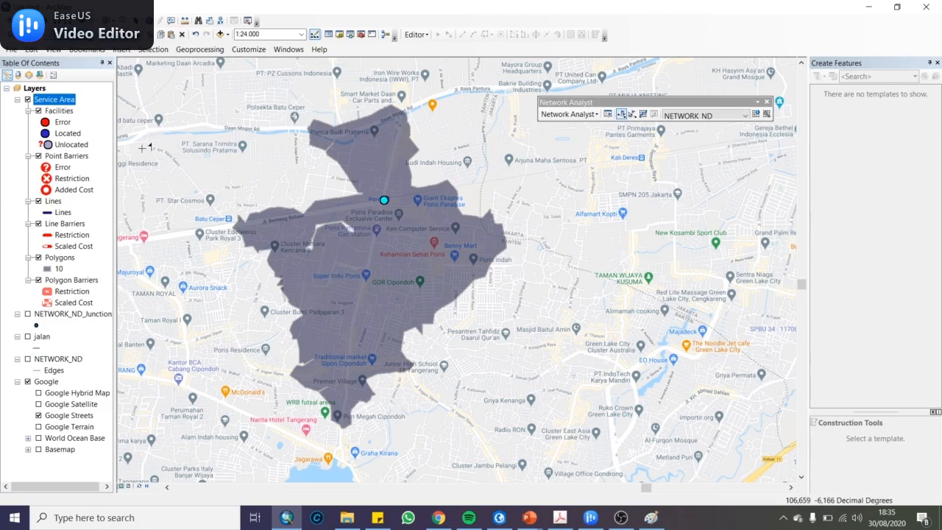
Set the Service Area layer's default break to 5 and solve the analysis.
double_click(45, 99)
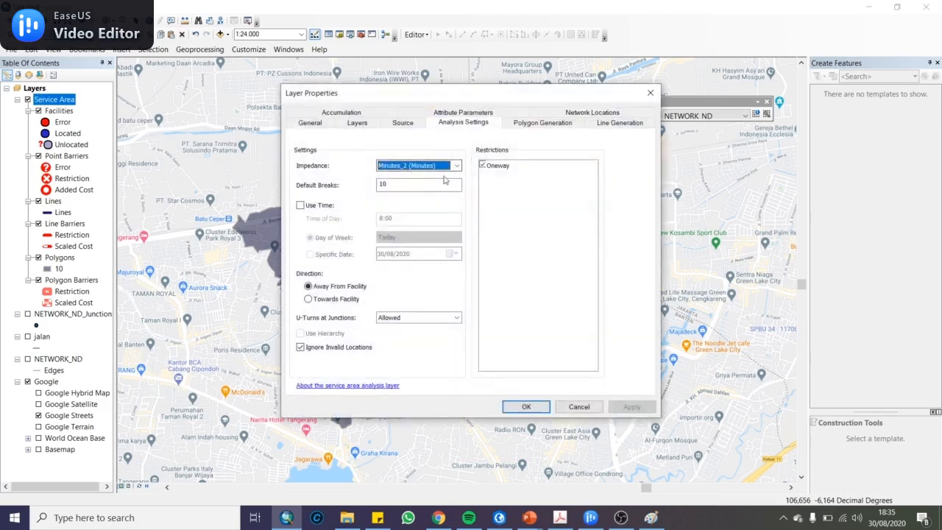
key("Tab")
type("15")
left_click(526, 406)
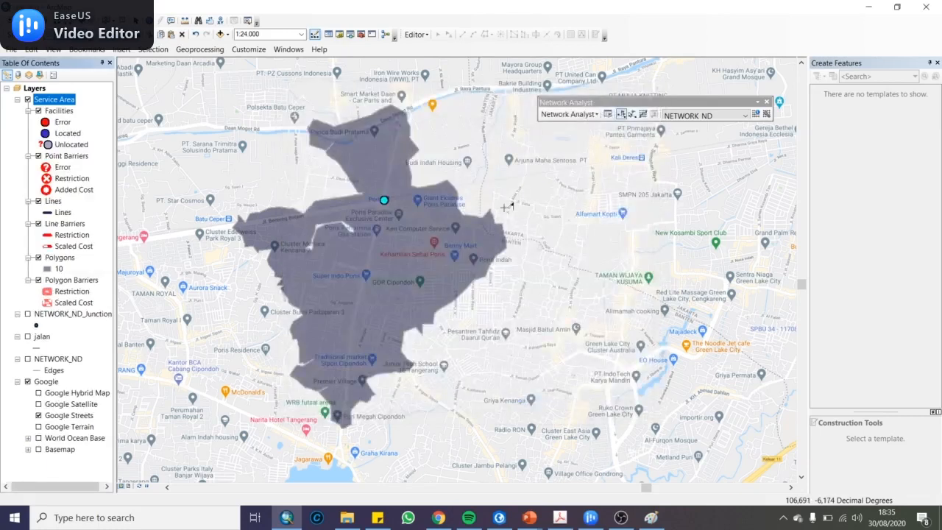
left_click(643, 113)
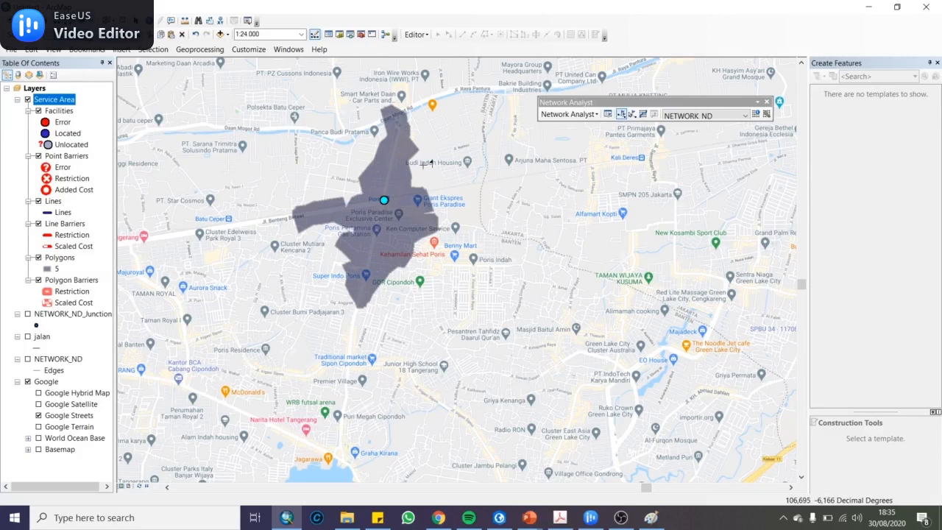
Set the Service Area layer's default break to 20, solve the analysis, and view the 20-minute polygon's extent.
double_click(50, 101)
left_click(416, 187)
left_click_drag(415, 187, 329, 186)
type("20")
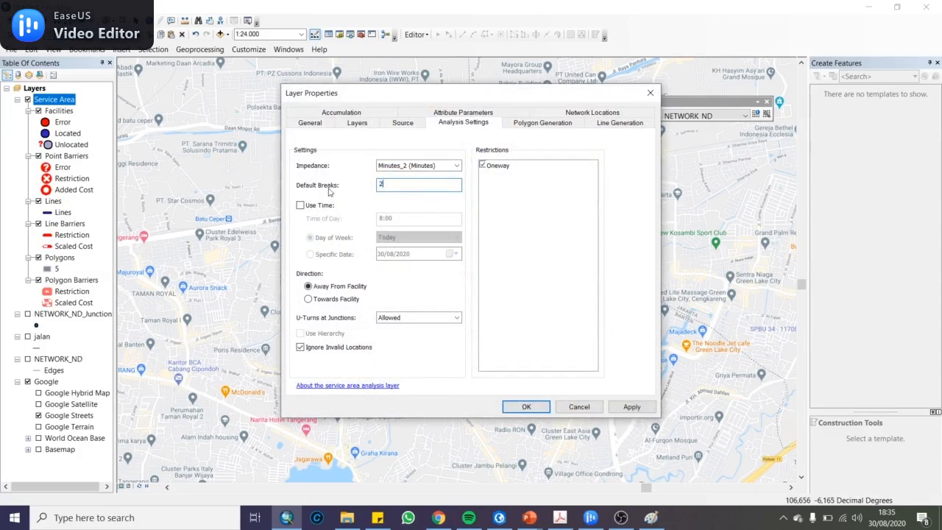
left_click(526, 406)
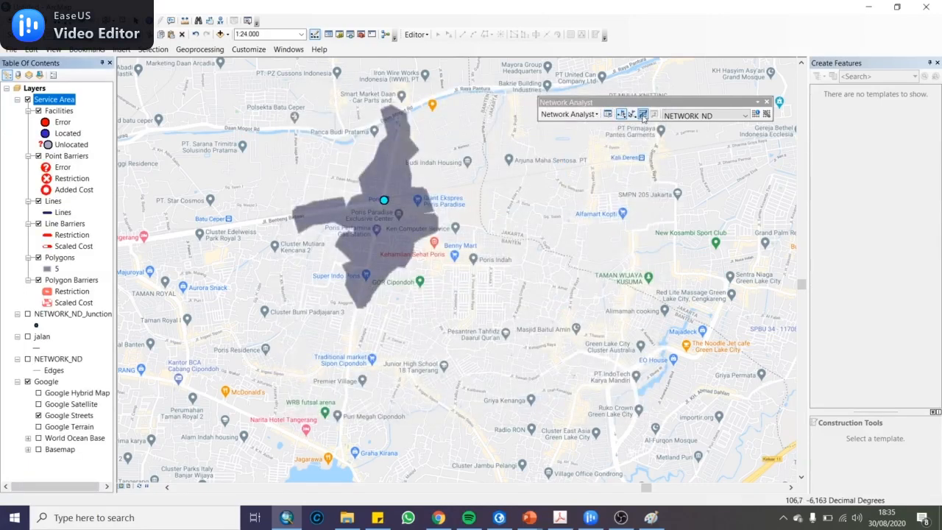
left_click(642, 114)
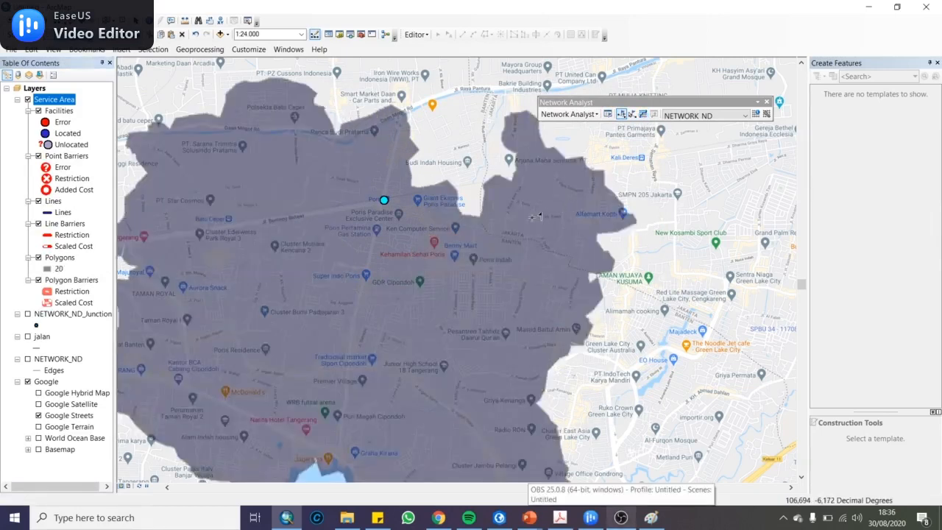
scroll(539, 217, "down", 1)
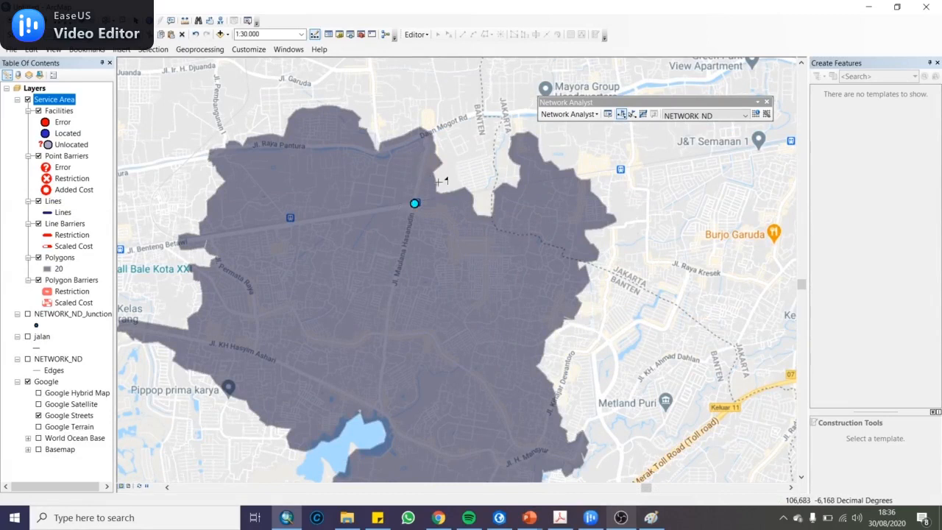
Set the default break back to 5 with Minutes_2 (Minutes) as impedance, and re-solve the service area.
double_click(49, 102)
key("Tab")
type("5")
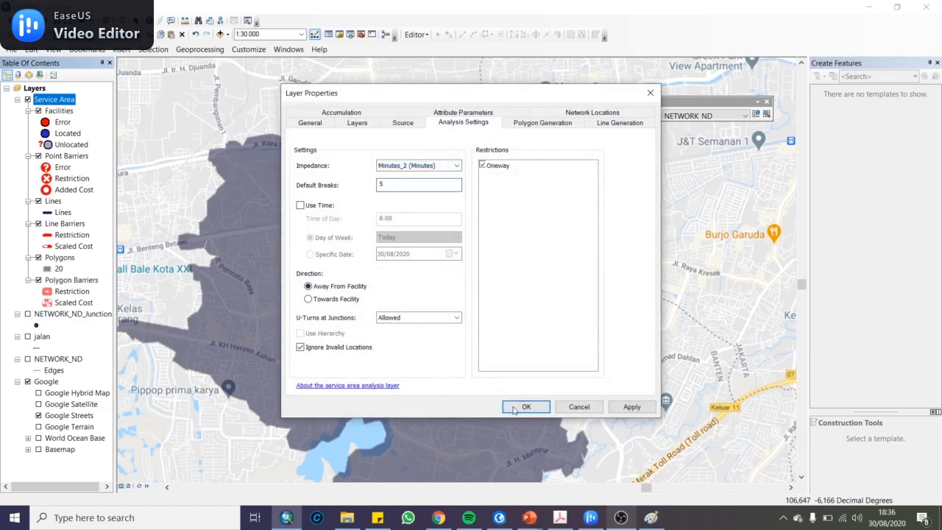
left_click(438, 167)
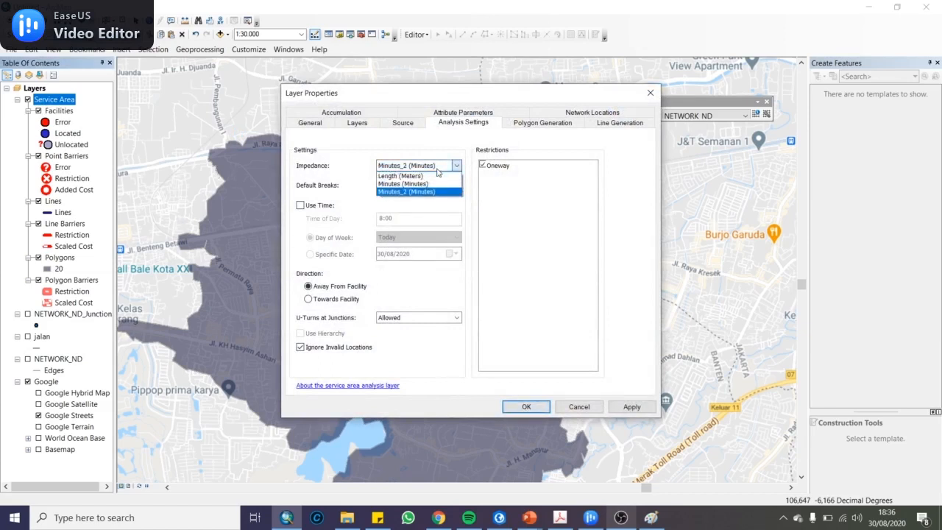
left_click(409, 191)
left_click(515, 407)
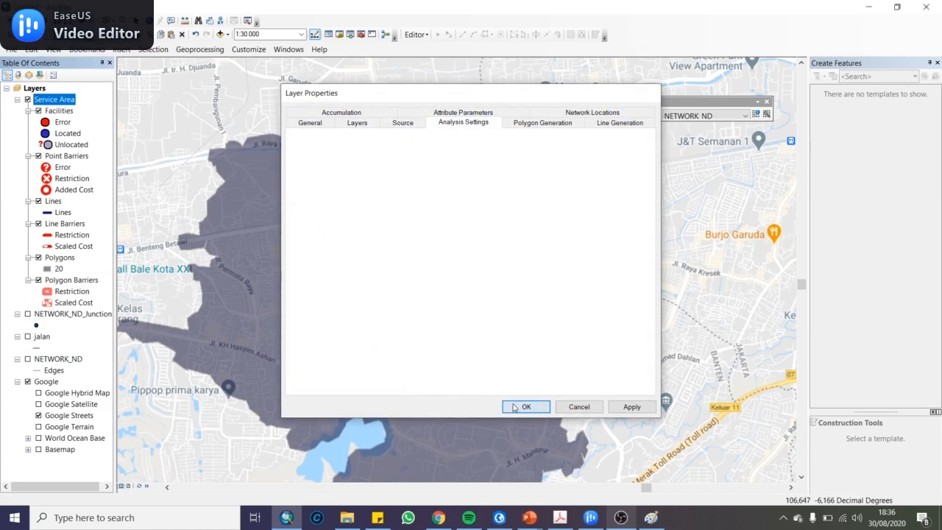
left_click(640, 113)
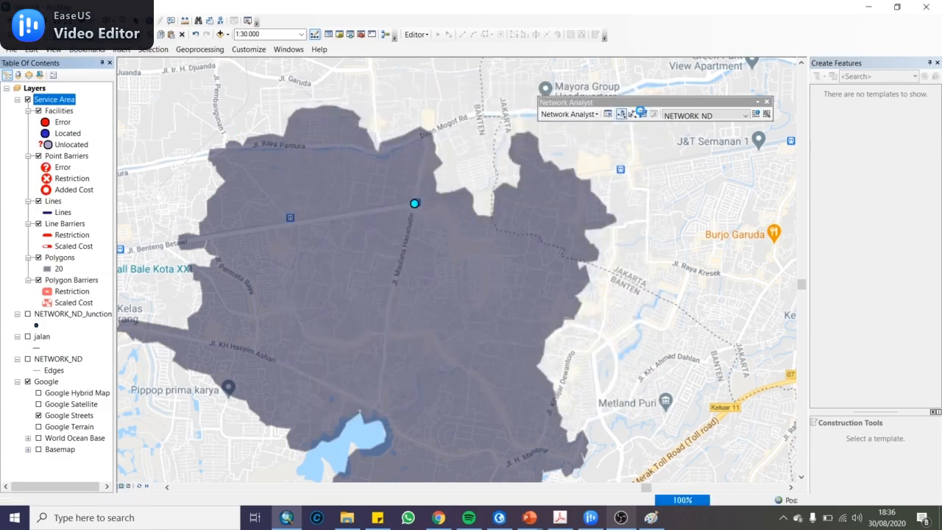
scroll(504, 211, "up", 3)
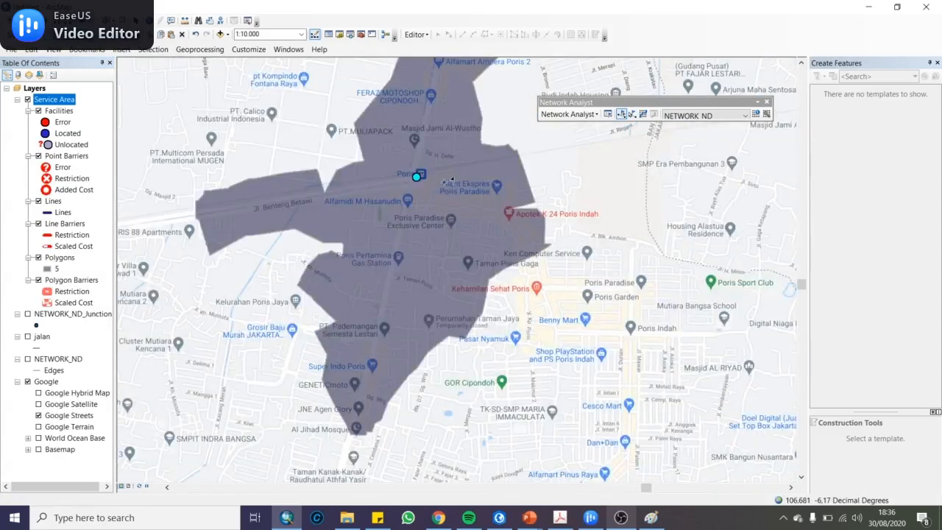
scroll(447, 181, "down", 1)
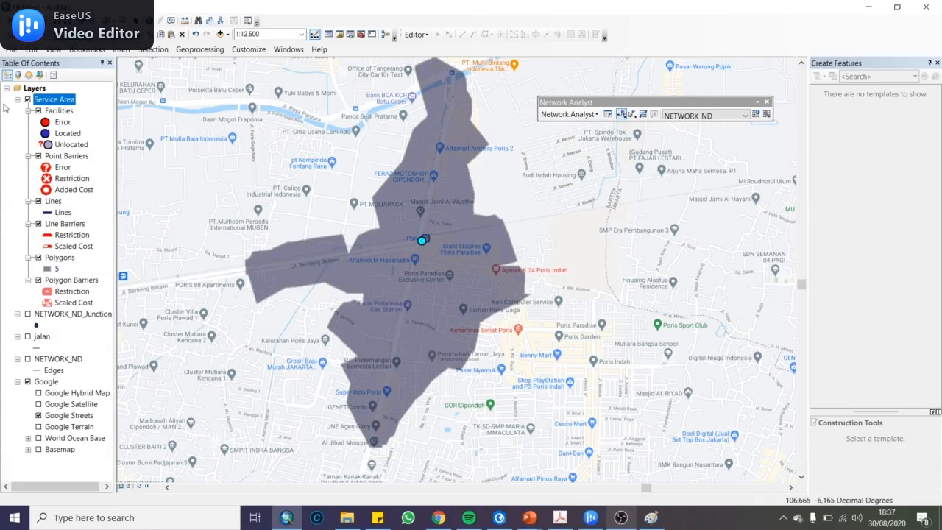
Enable line generation for the Service Area layer, re-solve it, and inspect the resulting lines with the polygons temporarily hidden.
double_click(45, 101)
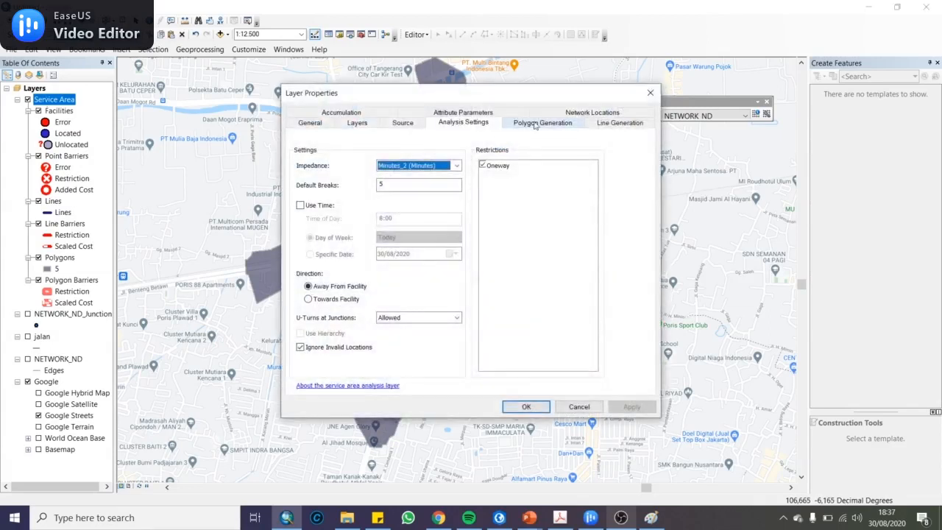
left_click(618, 123)
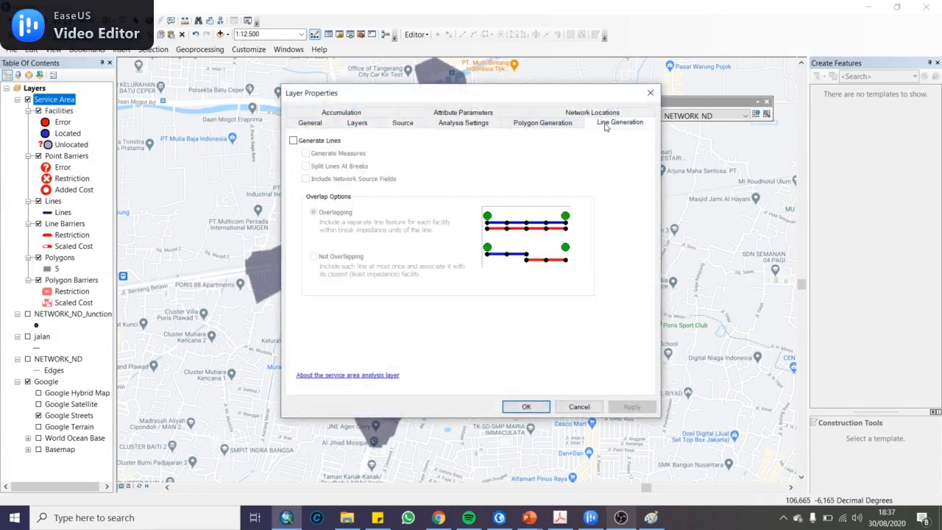
left_click(295, 141)
left_click(524, 406)
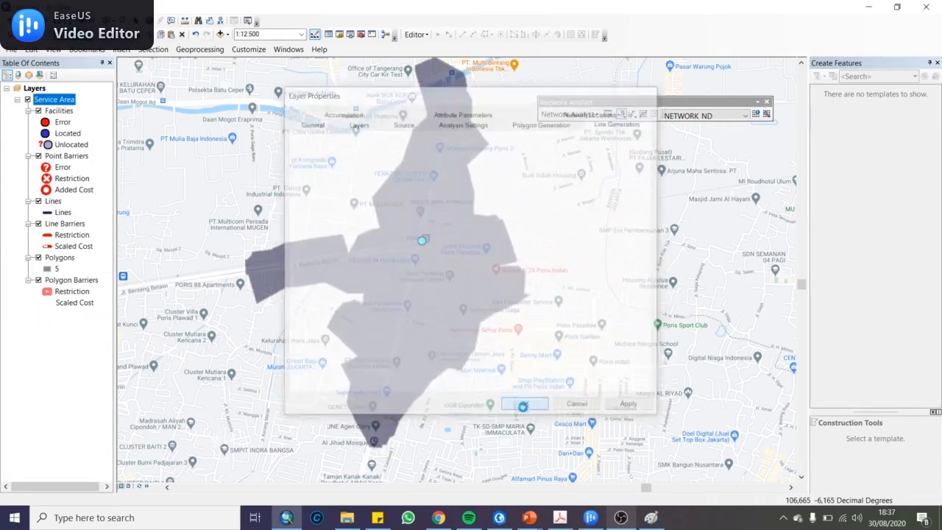
left_click(641, 114)
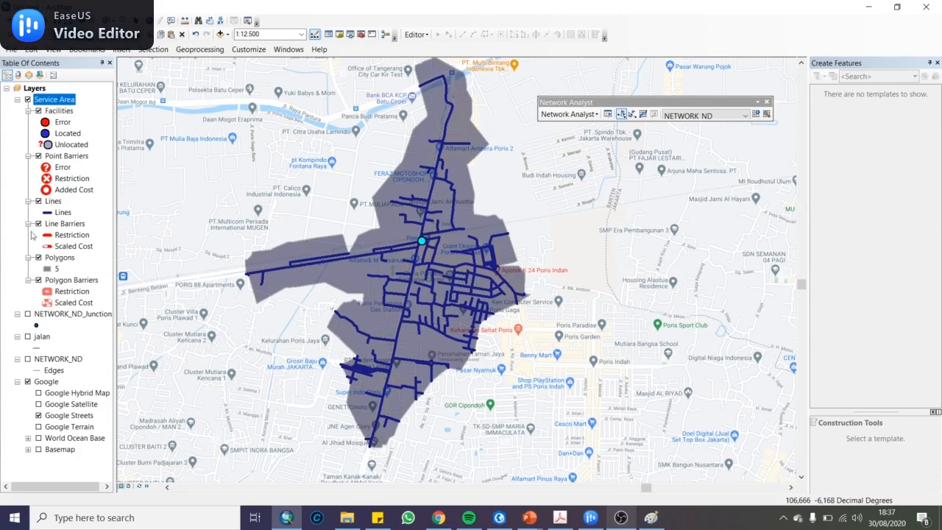
left_click(38, 257)
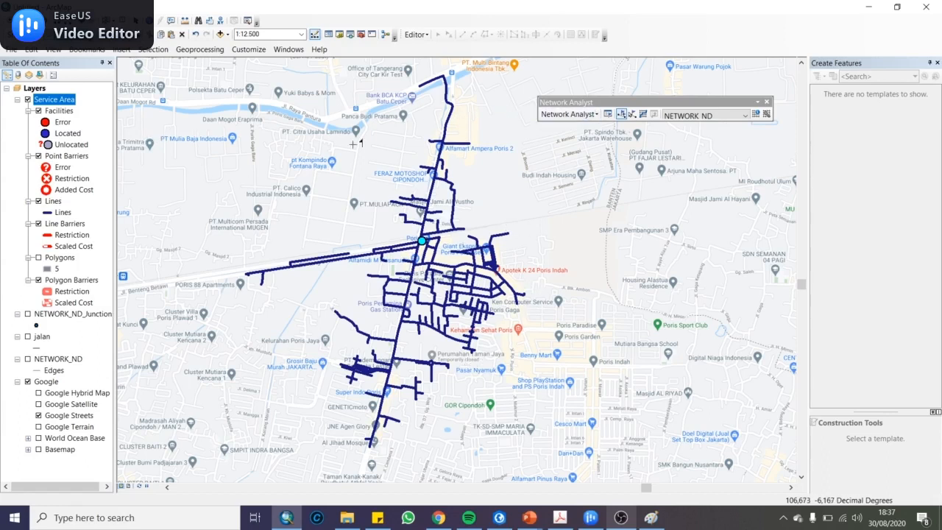
left_click(38, 257)
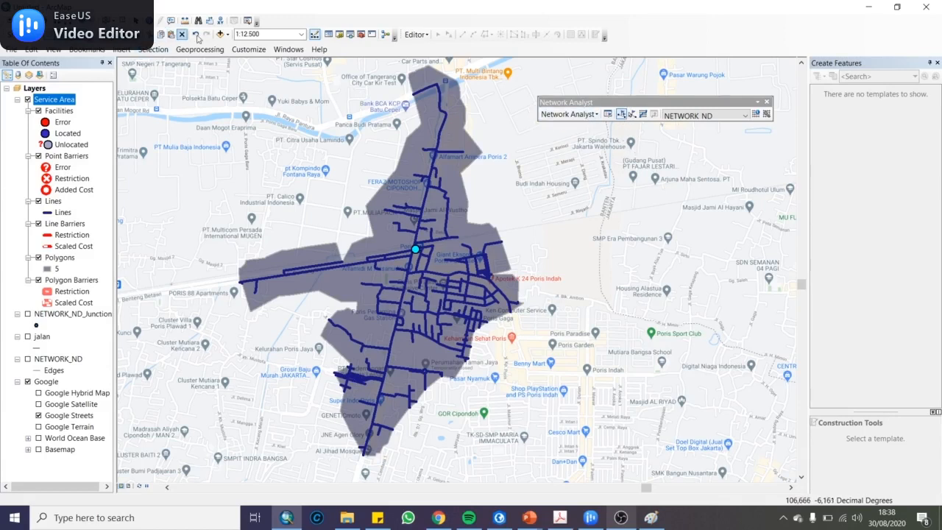
Add the STASIUN_KA.shp shapefile from the BAHAN AJAR materials to the map.
left_click(220, 34)
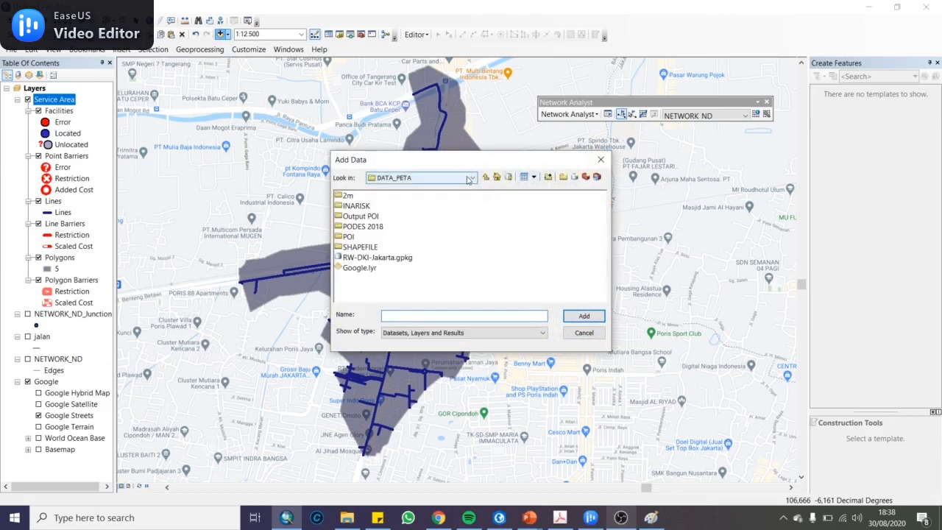
left_click(466, 178)
left_click(454, 211)
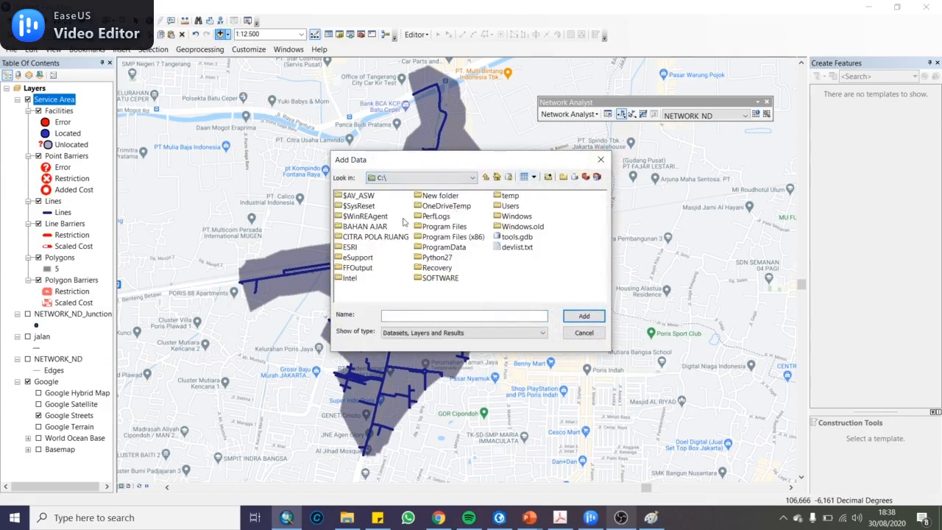
double_click(370, 227)
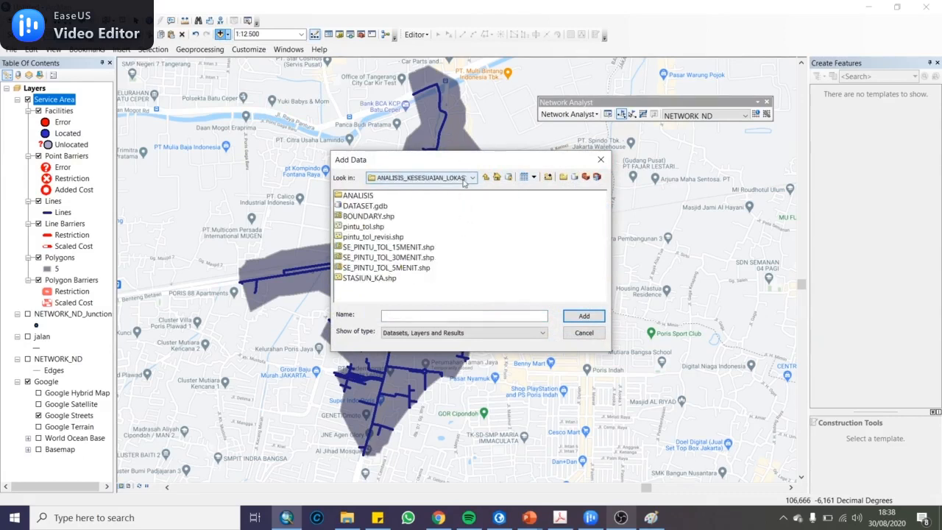
double_click(377, 278)
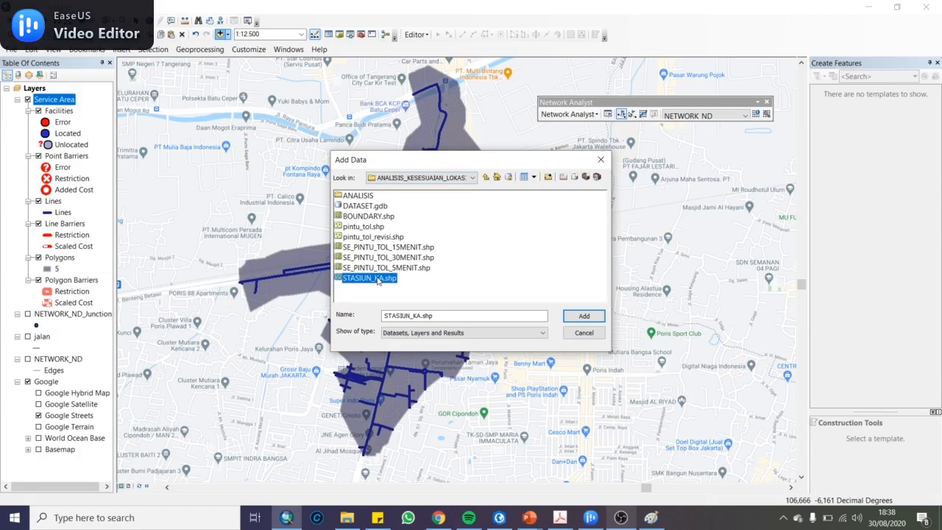
scroll(463, 244, "up", 2)
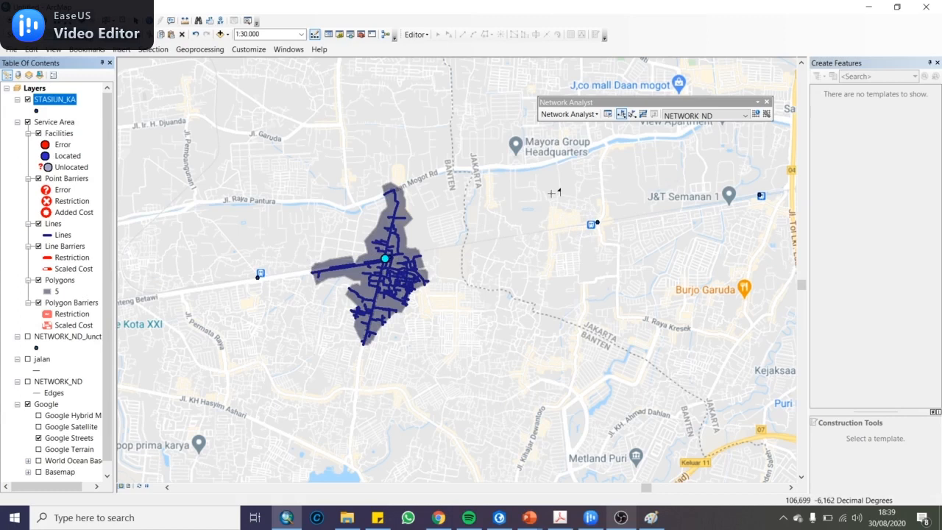
Show the Network Analyst window and delete the existing Graphic Pick 1 facility from the service area.
left_click(607, 114)
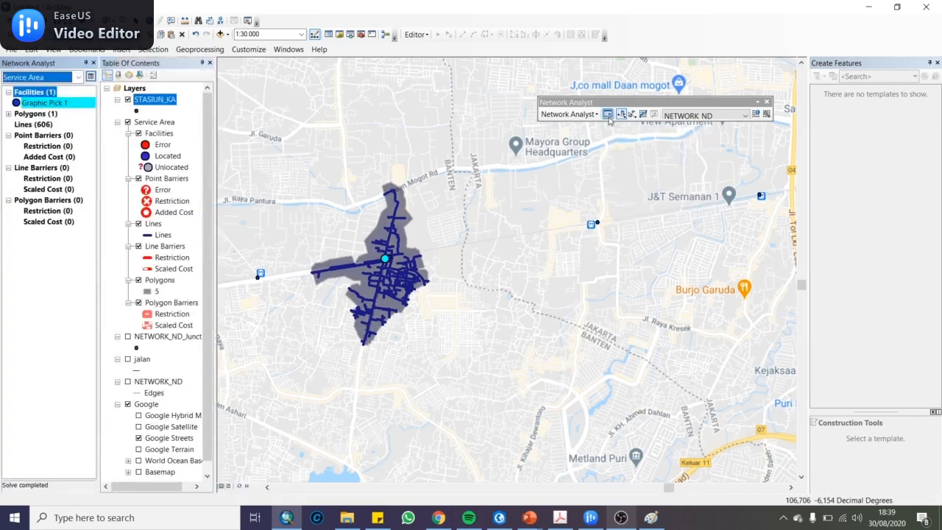
left_click(46, 104)
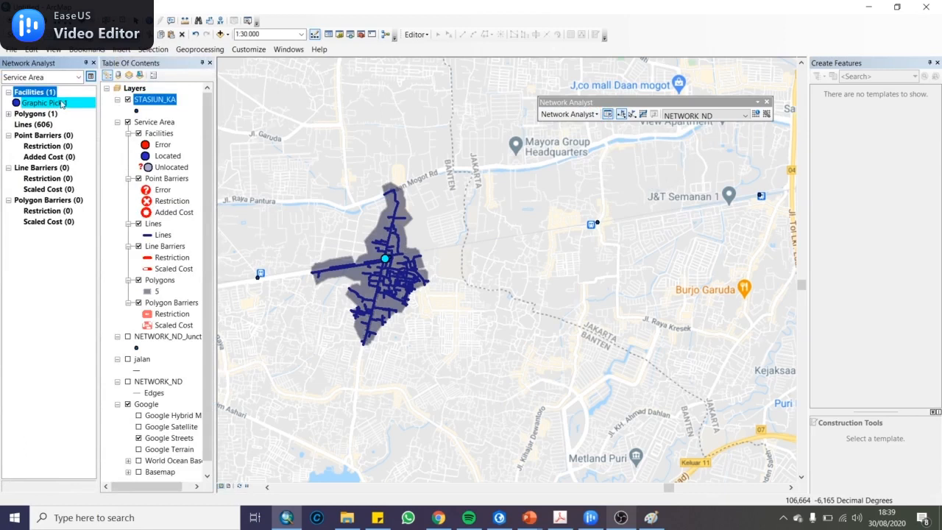
left_click(631, 114)
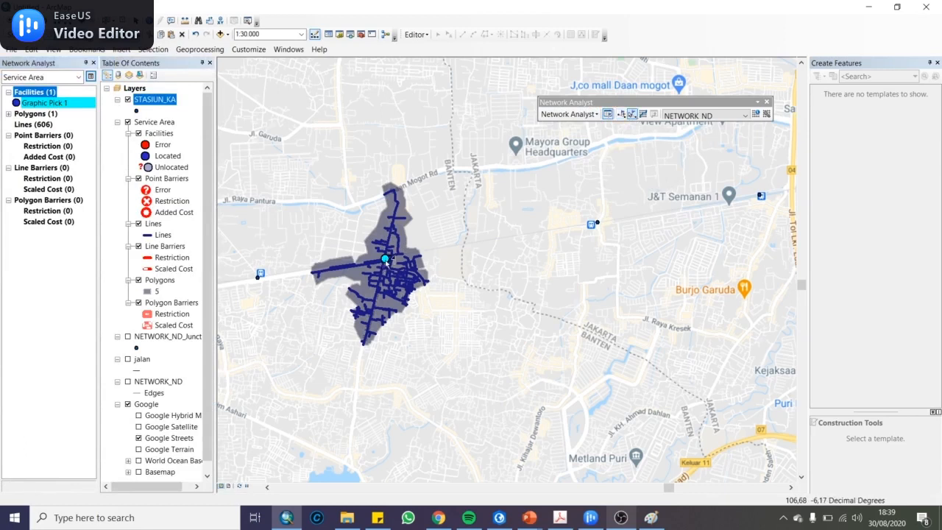
key("Delete")
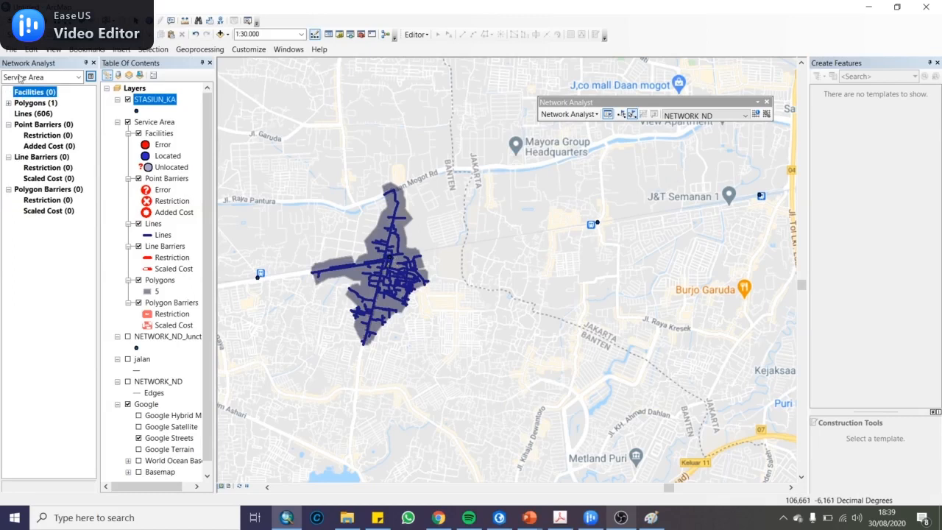
Load the STASIUN_KA points into the service area's Facilities, using geometry with a 5000 m search tolerance.
right_click(30, 92)
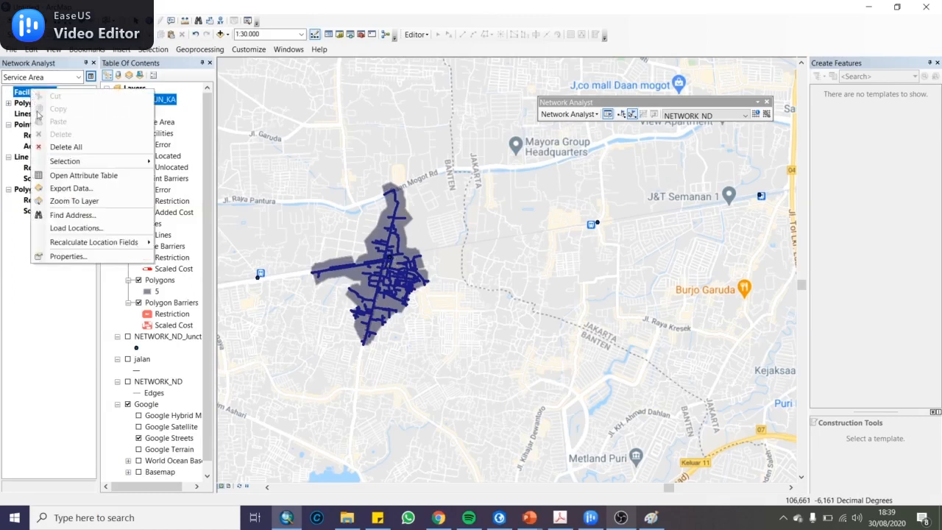
right_click(29, 93)
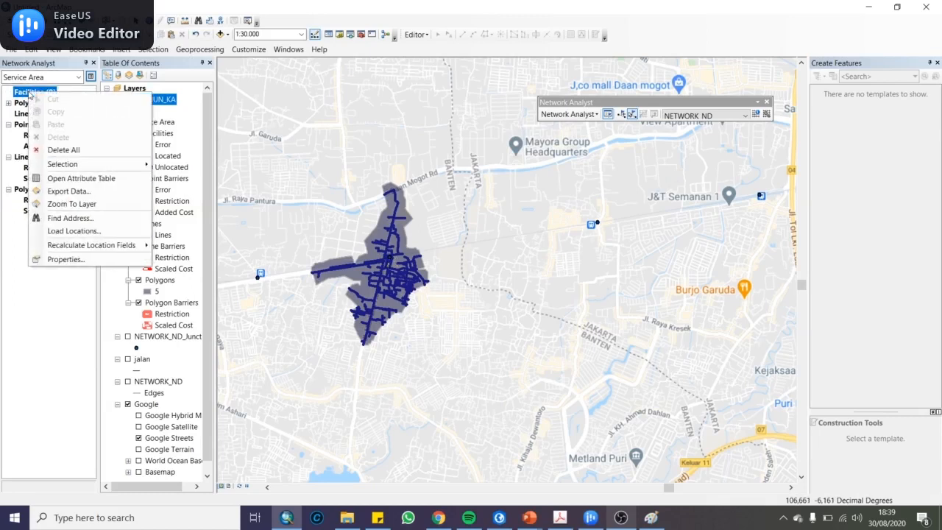
left_click(64, 231)
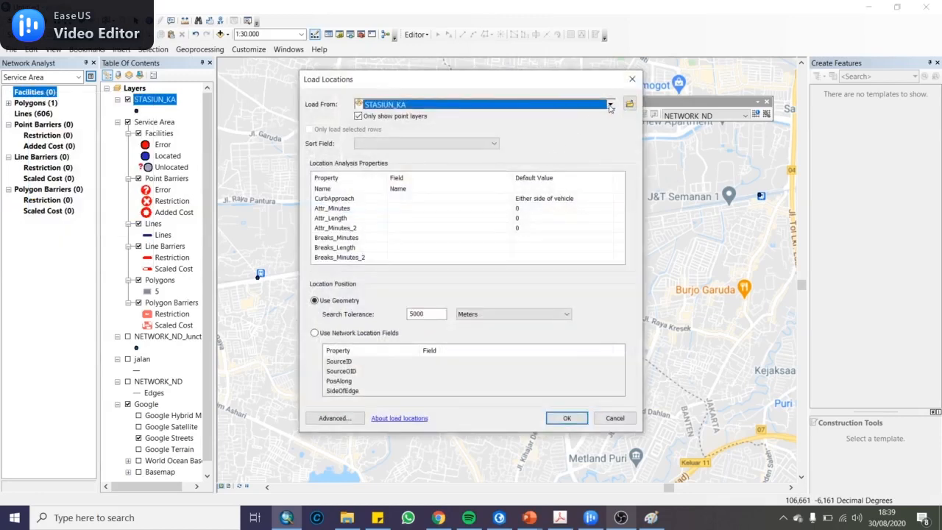
left_click(610, 106)
left_click(390, 117)
left_click(567, 417)
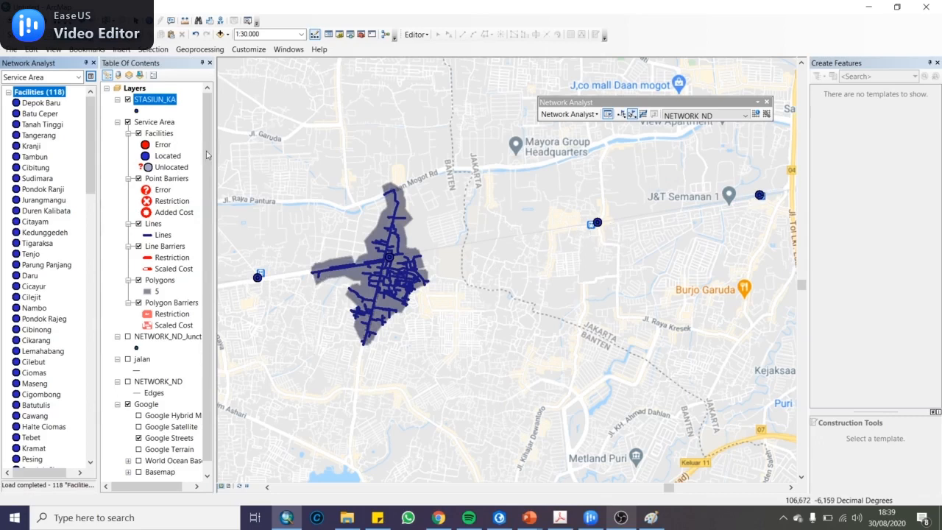
Check the Service Area analysis settings, keeping Minutes_2 impedance and a default break of 5, and solve for all loaded stations.
double_click(151, 122)
left_click(462, 123)
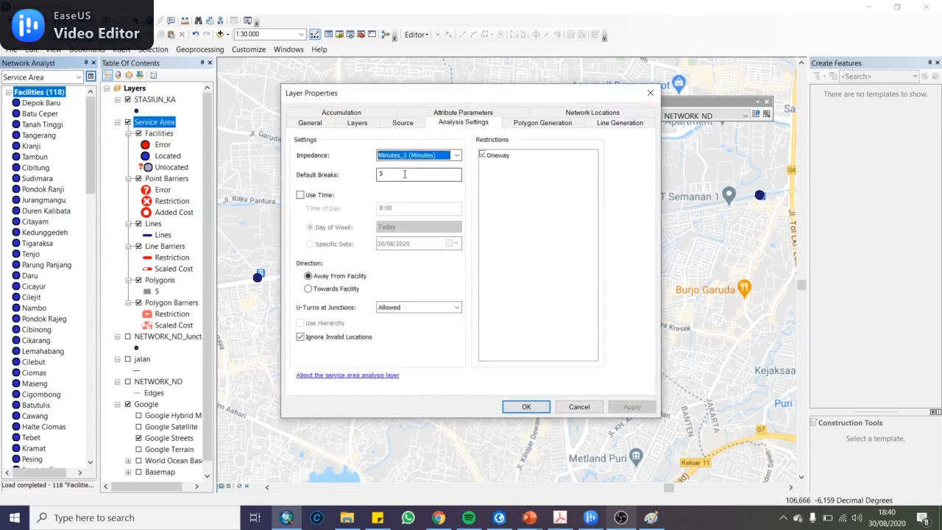
left_click(404, 174)
left_click(526, 406)
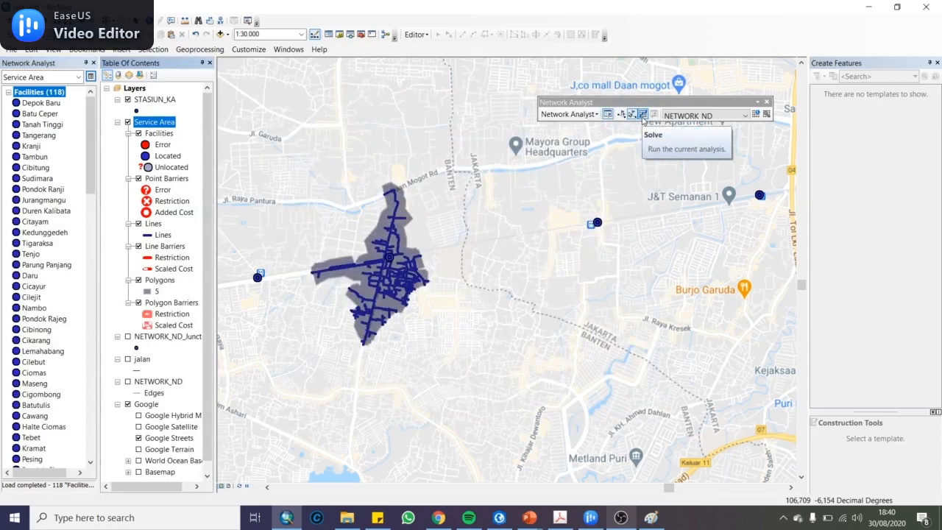
left_click(642, 116)
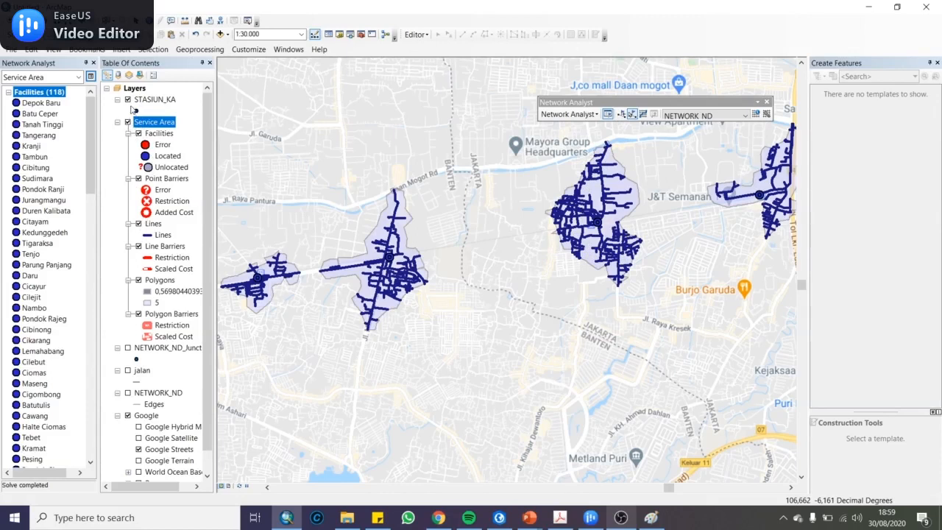
Hide the service area Lines and inspect the polygons around the stations from Tangerang to East Jakarta.
scroll(402, 198, "up", 3)
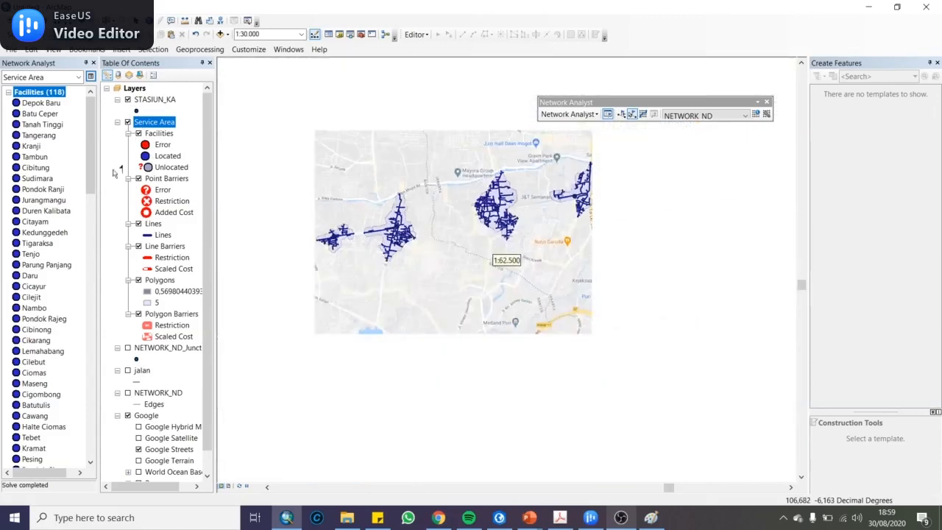
left_click(139, 224)
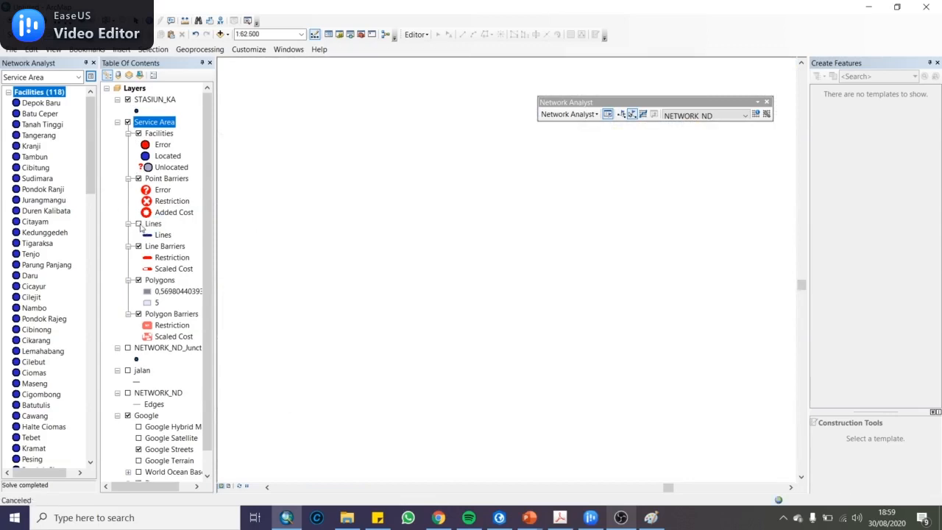
scroll(732, 269, "up", 1)
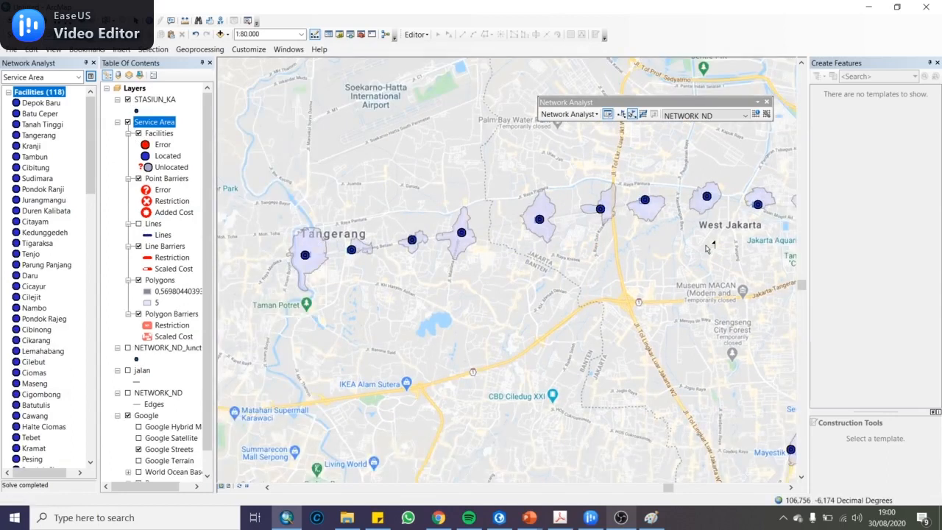
left_click_drag(706, 249, 471, 211)
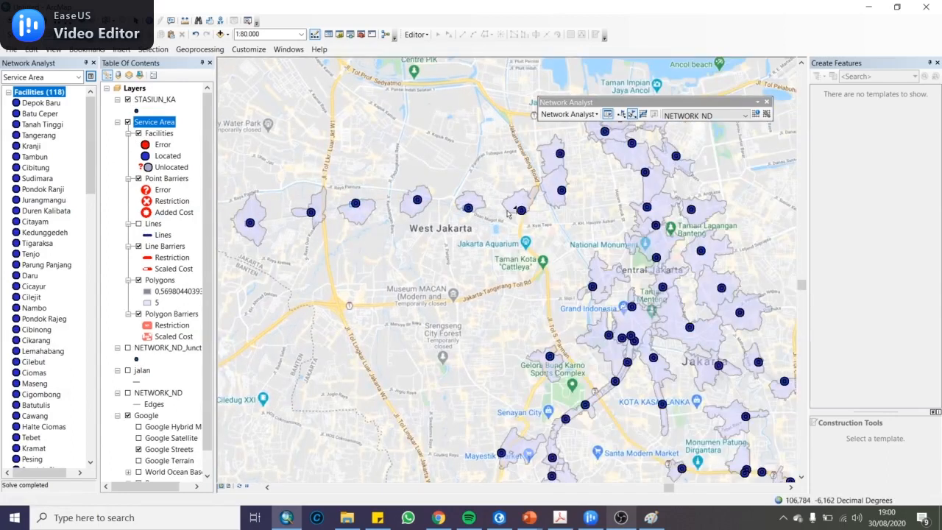
left_click_drag(662, 300, 572, 237)
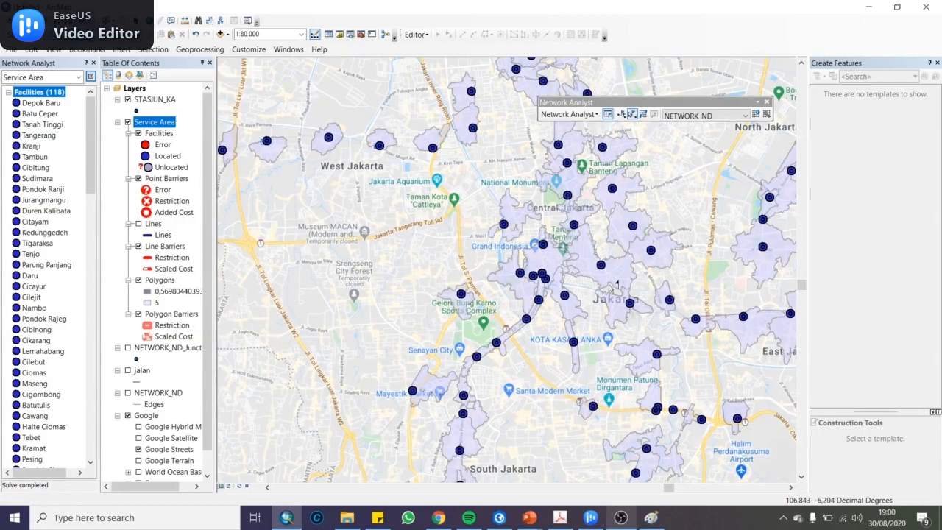
left_click_drag(610, 285, 450, 169)
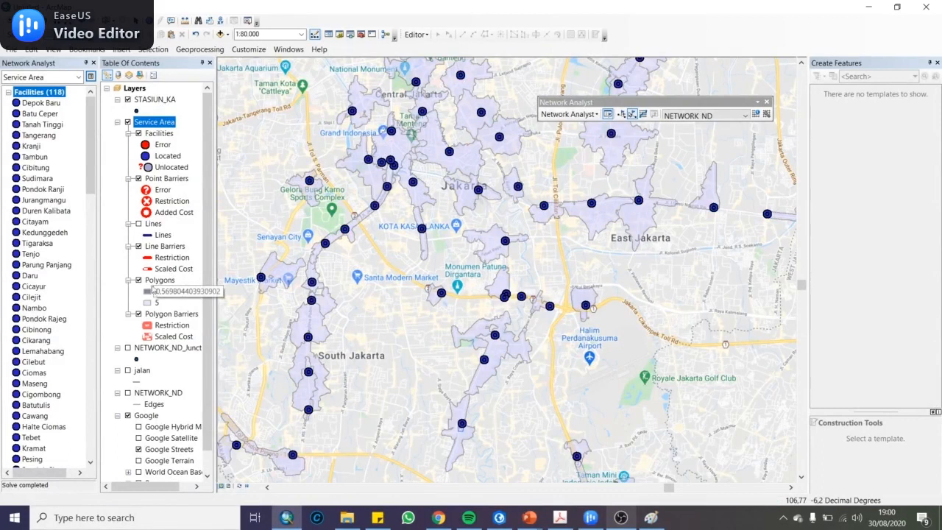
Review the station names and break ranges in the service area Polygons attribute table, then close it.
right_click(156, 281)
left_click(237, 71)
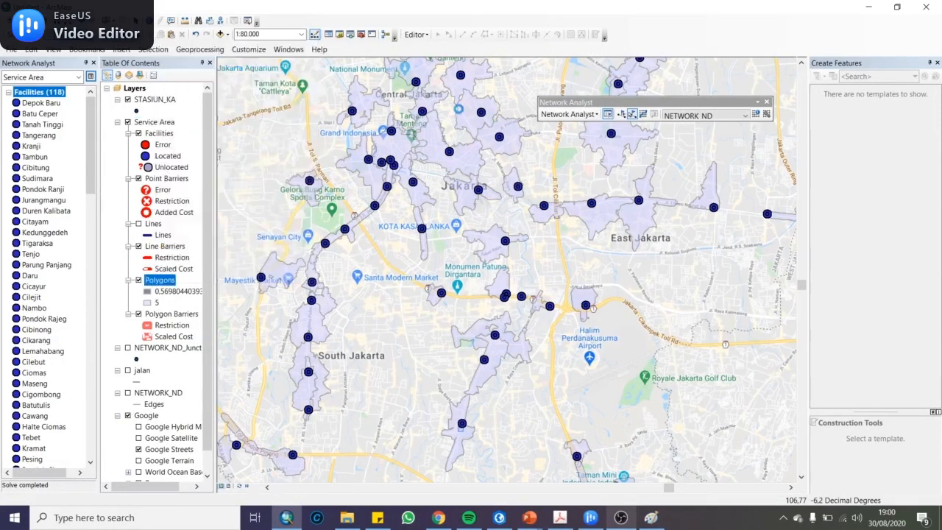
left_click(227, 253)
scroll(224, 280, "down", 5)
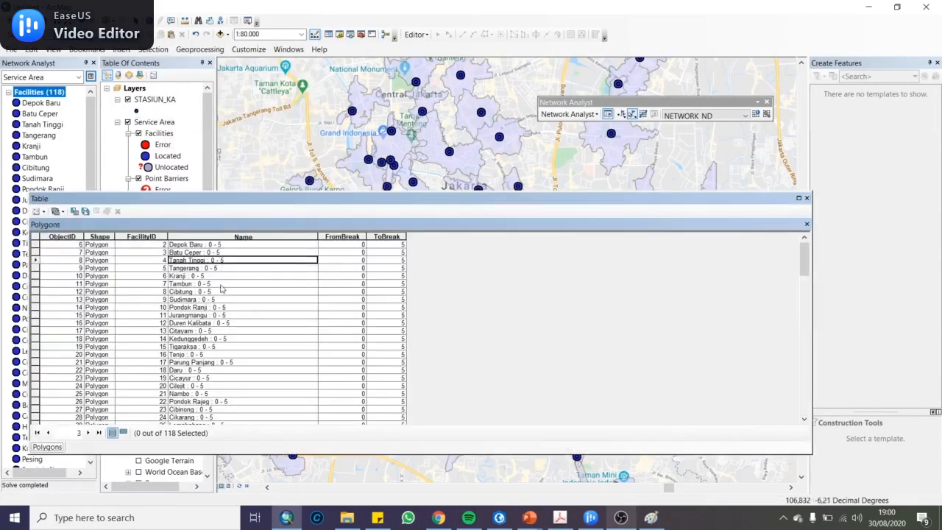
left_click(221, 307)
left_click(213, 323)
scroll(211, 328, "down", 1)
left_click(210, 331)
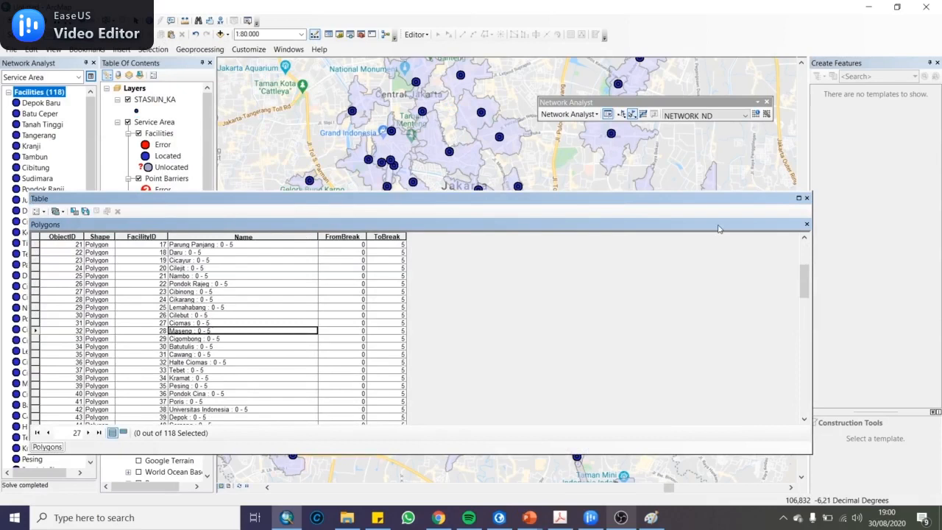
left_click(807, 197)
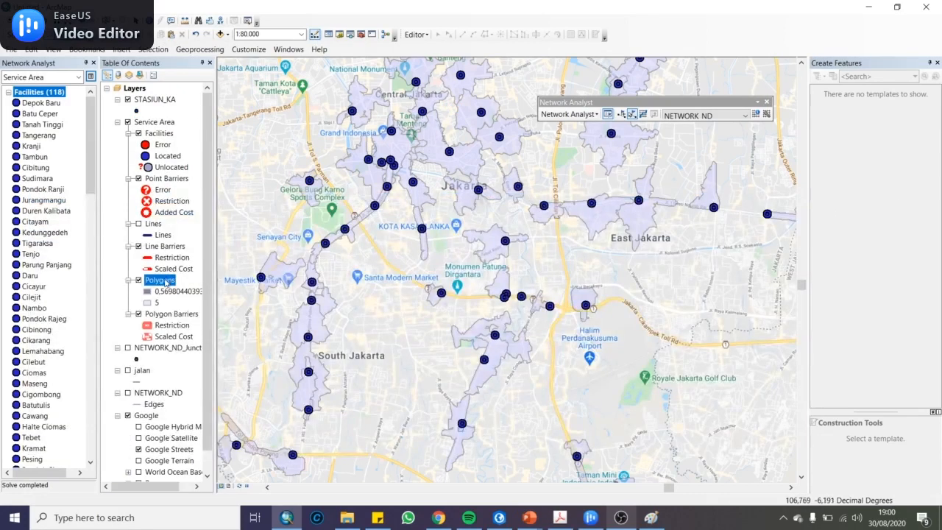
Open the data export for the service area Polygons layer.
right_click(166, 281)
mouse_move(209, 232)
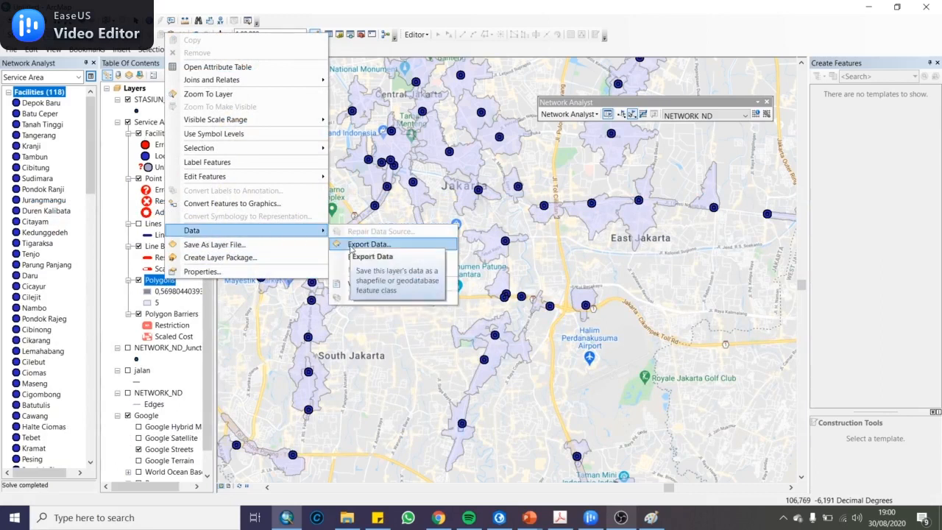
left_click(351, 247)
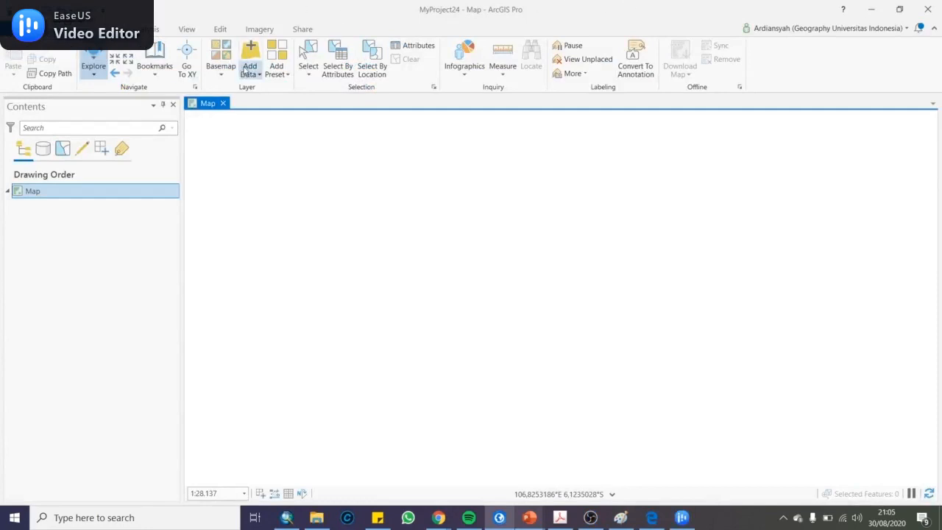
In ArcGIS Pro, add the NETWORK_ND network dataset from DATASET.gdb to the map.
left_click(248, 59)
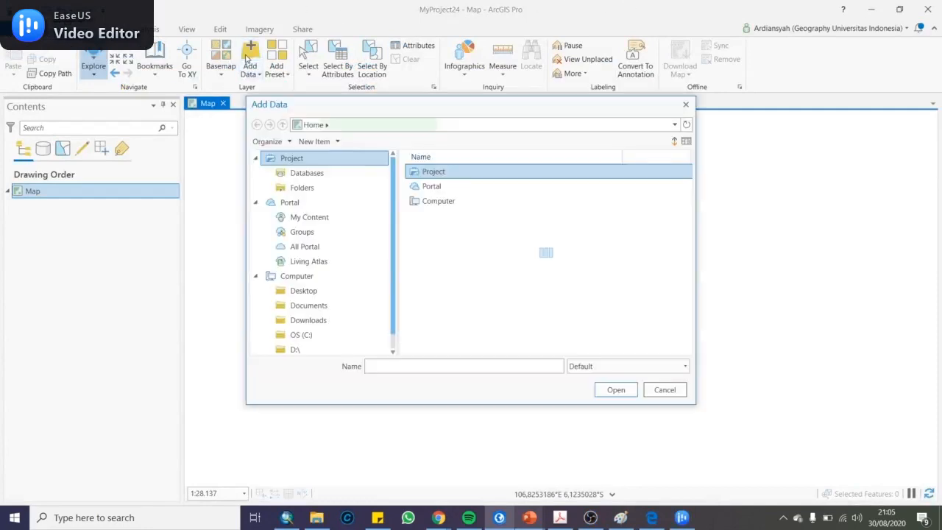
left_click(447, 187)
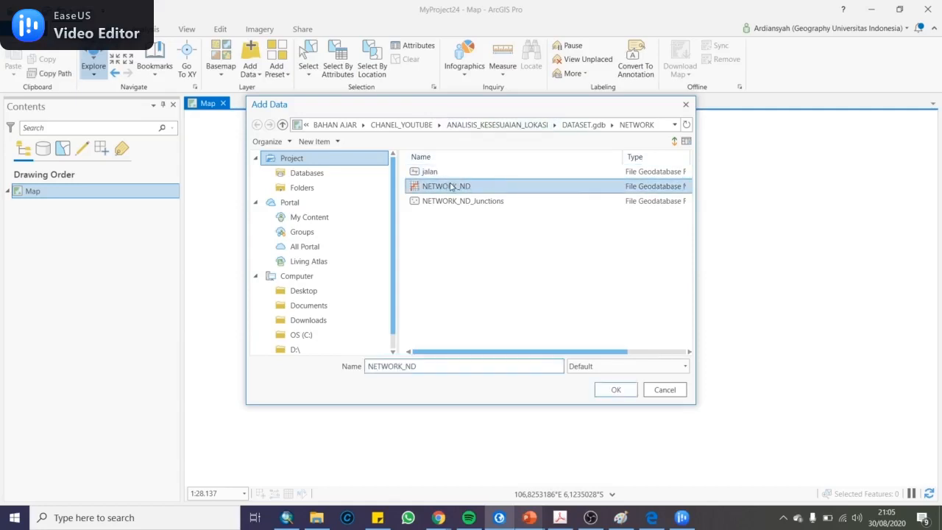
left_click(615, 389)
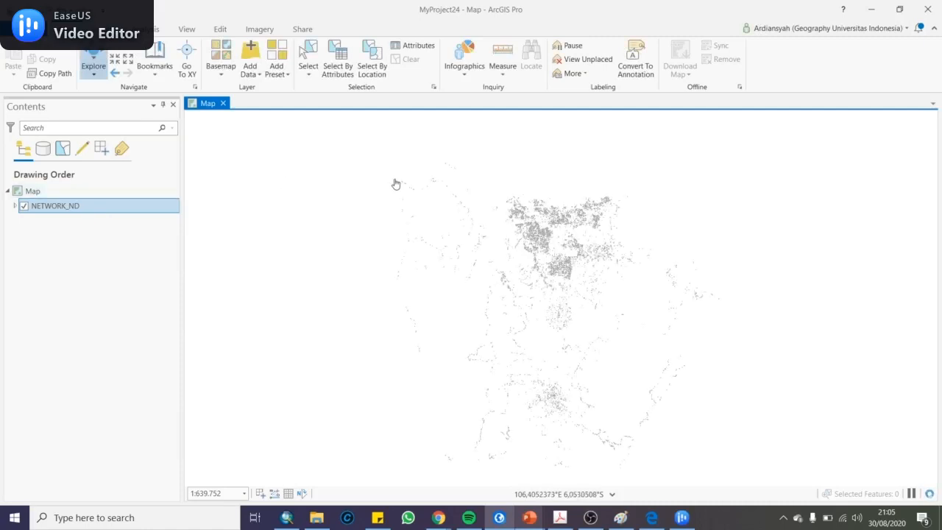
scroll(591, 231, "up", 4)
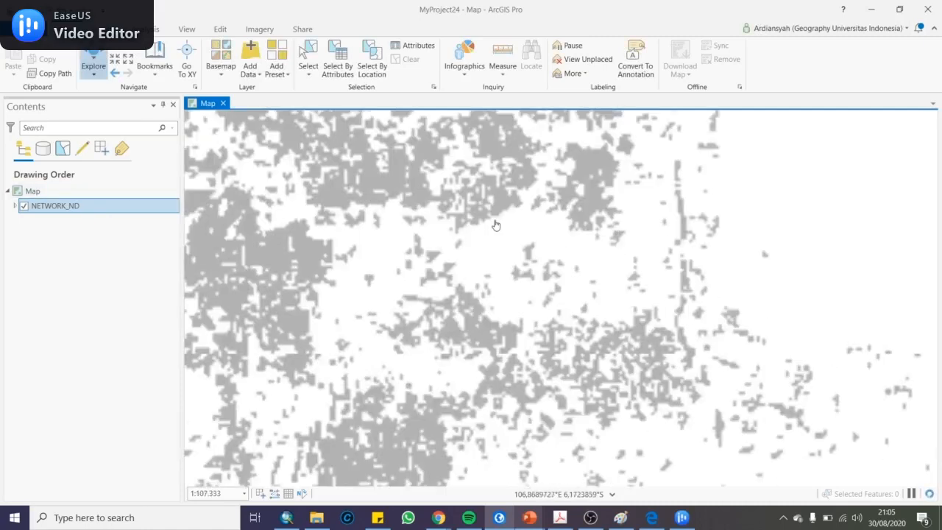
scroll(495, 225, "down", 1)
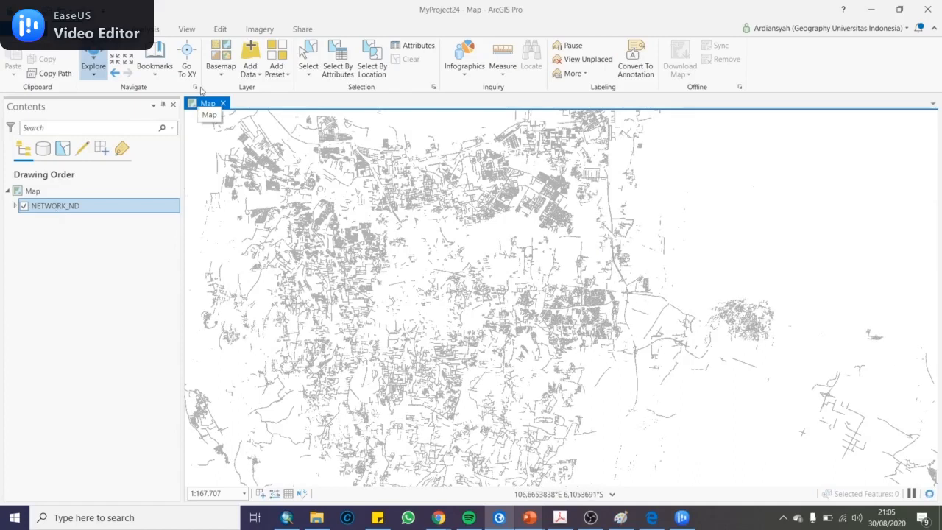
Create a Service Area network analysis layer in the map.
left_click(154, 30)
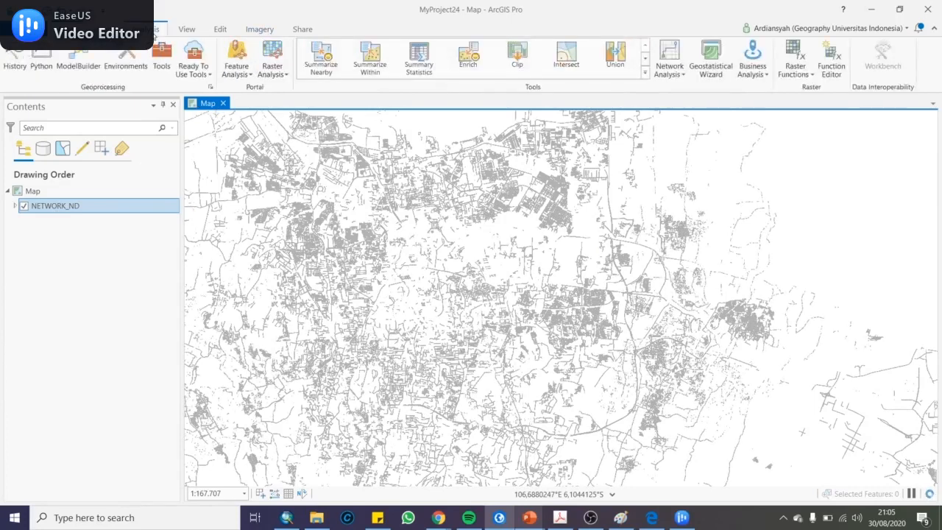
left_click(665, 76)
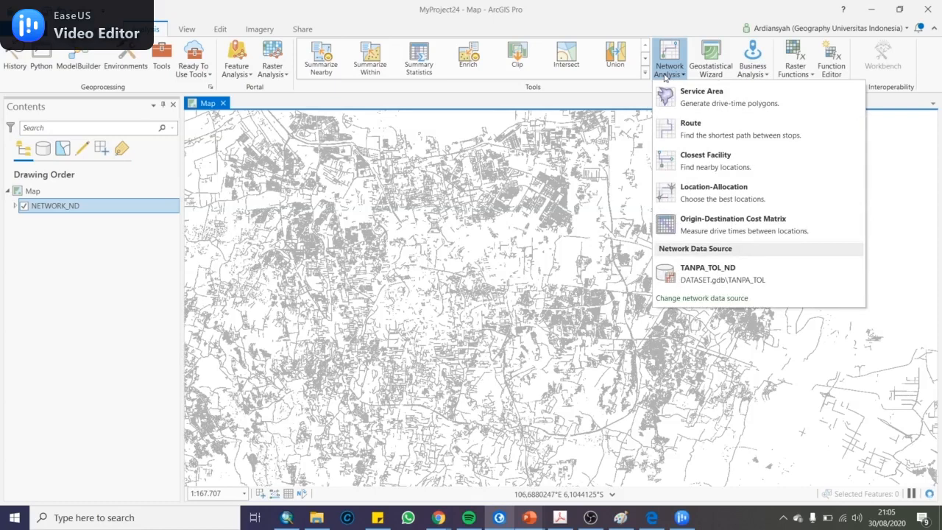
left_click(700, 109)
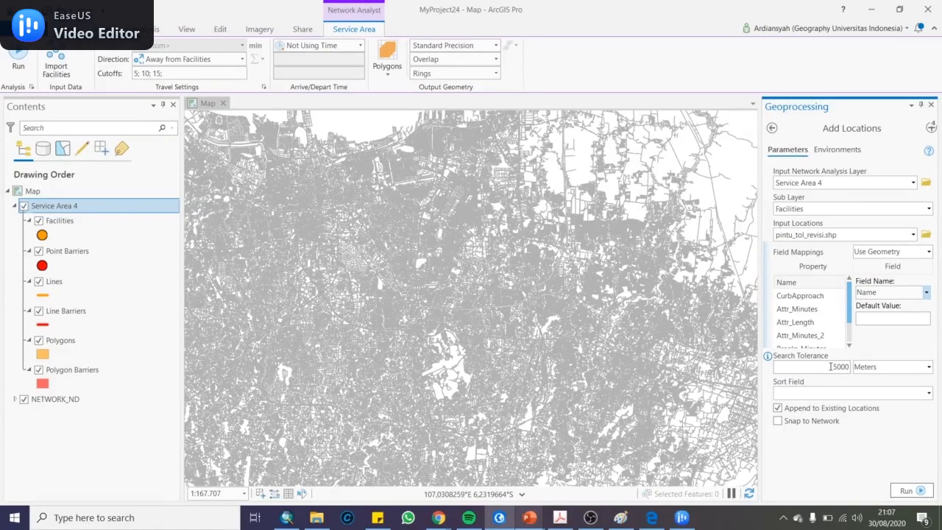
Add the pintu_tol_revisi.shp locations to the Facilities of Service Area 4 with a 5000 m search tolerance, and dismiss the completion messages.
left_click_drag(831, 365, 852, 368)
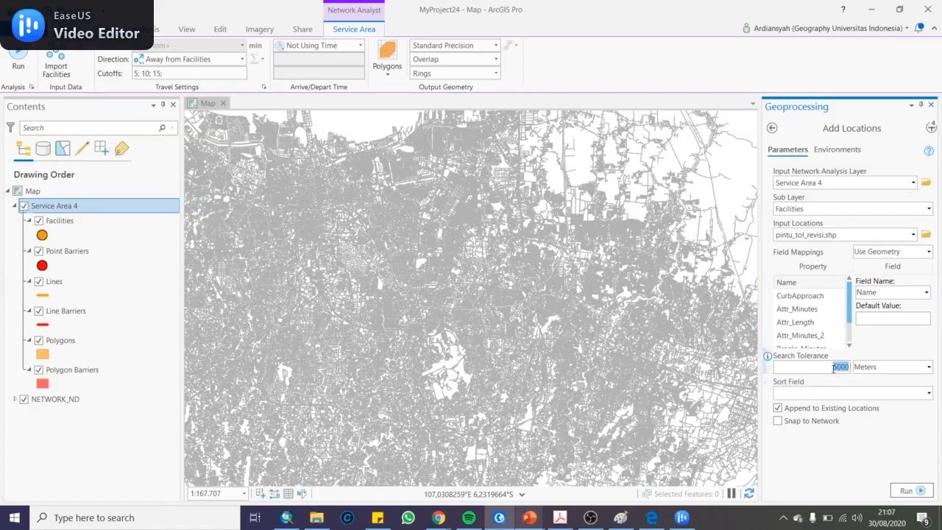
left_click(835, 370)
left_click(906, 490)
mouse_move(905, 492)
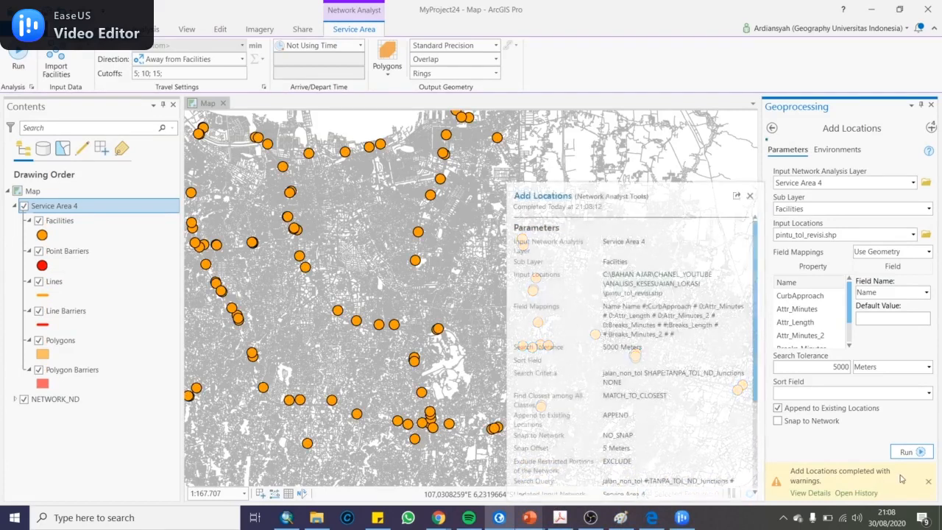
left_click(750, 196)
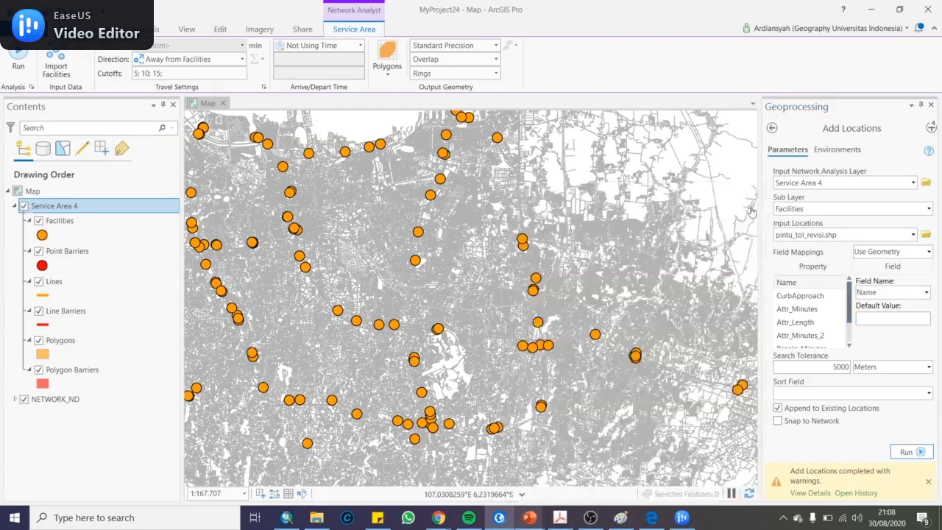
left_click(931, 478)
left_click(749, 196)
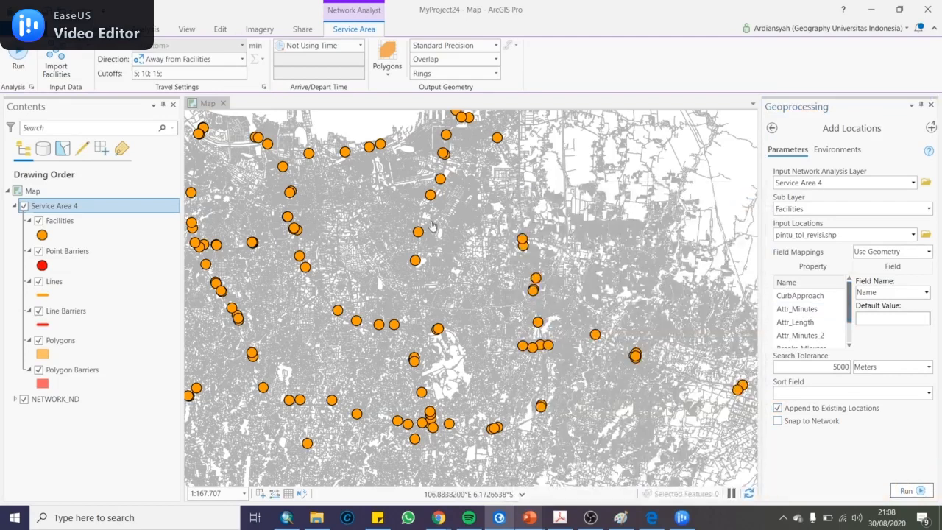
Set the travel mode impedance of the Service Area 4 layer to Minutes_2 and apply the layer properties.
left_click(363, 184)
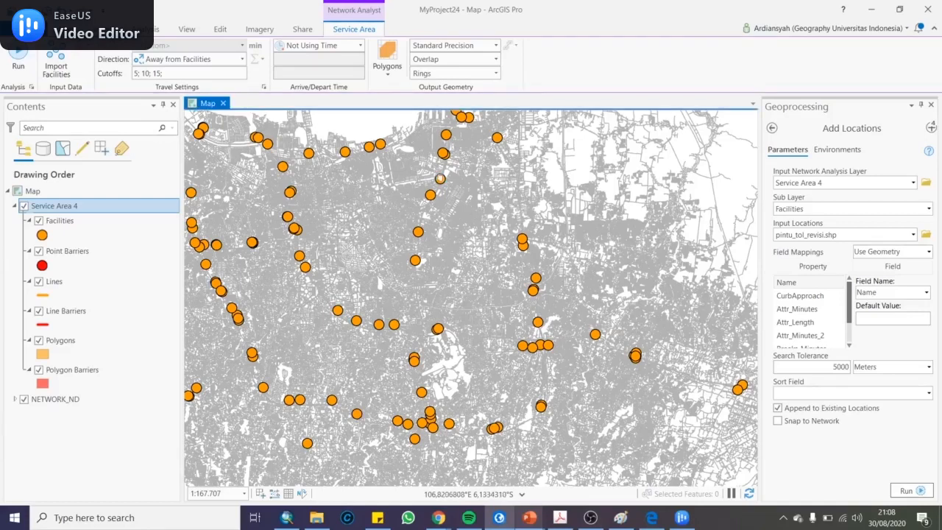
scroll(335, 165, "up", 1)
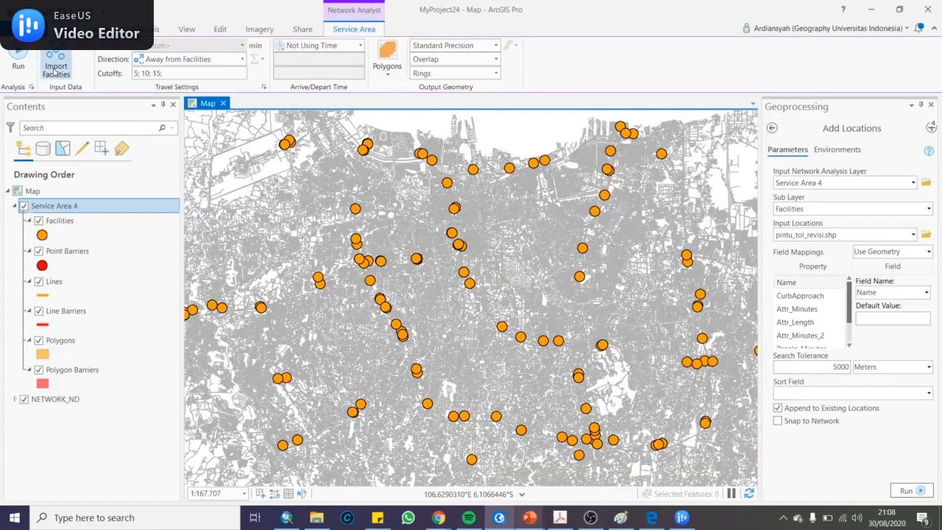
double_click(48, 209)
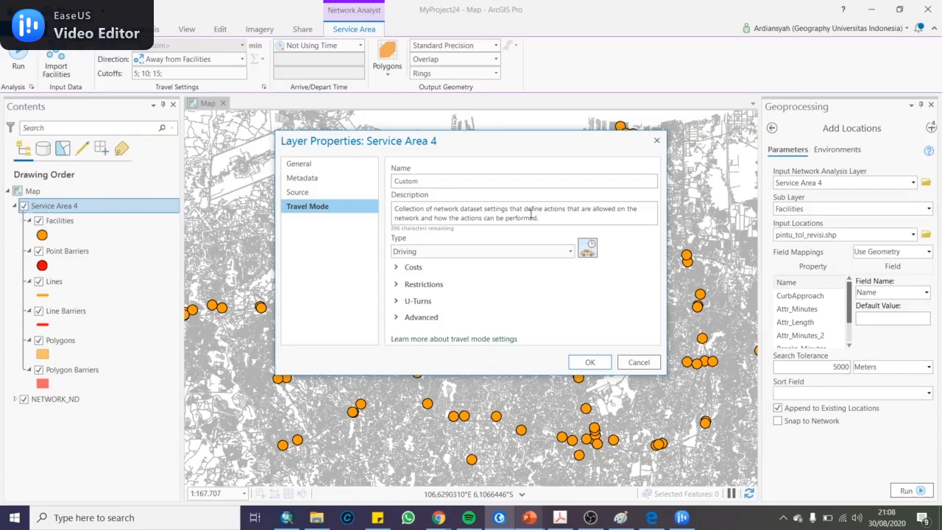
left_click(397, 268)
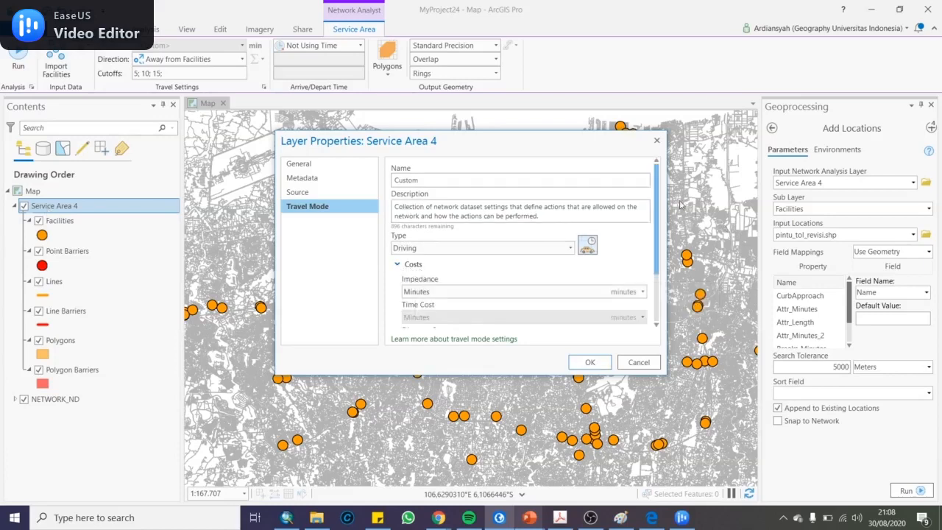
left_click_drag(657, 195, 662, 226)
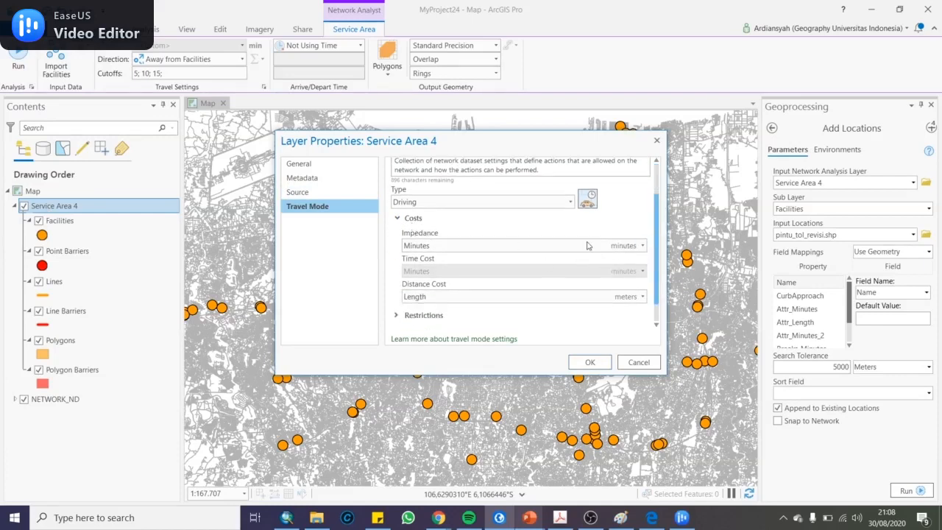
left_click(640, 245)
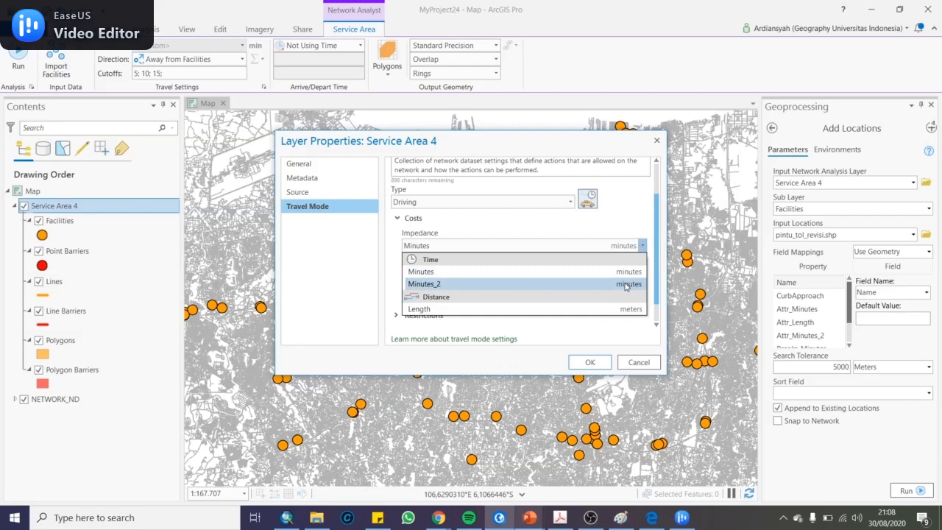
left_click(444, 284)
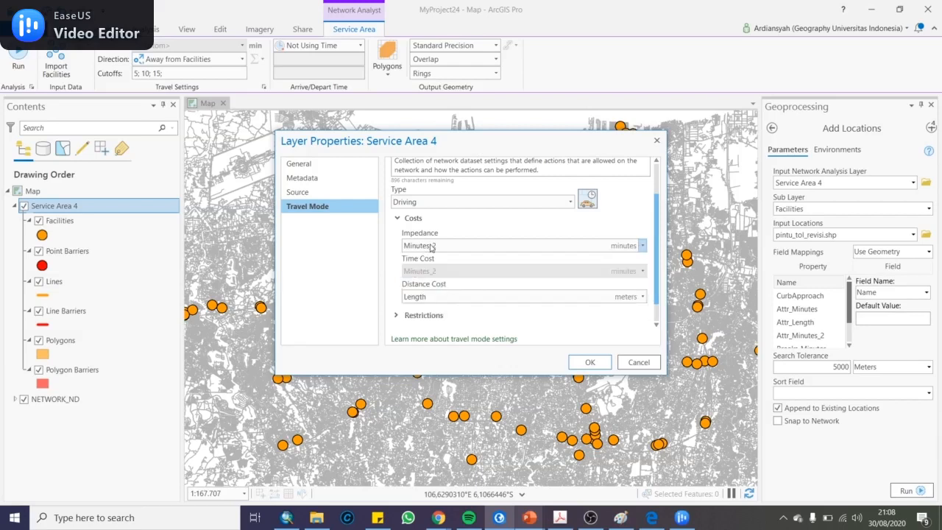
mouse_move(435, 250)
scroll(657, 217, "down", 2)
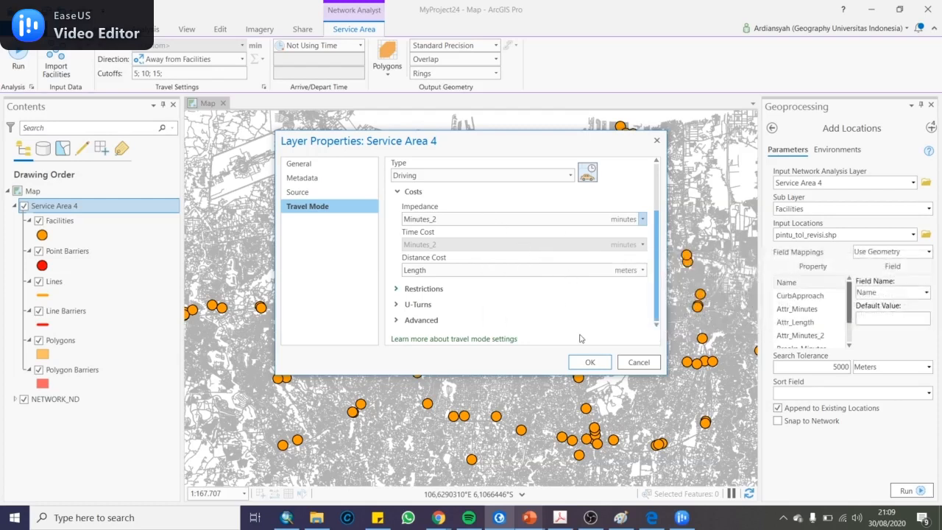
left_click(320, 193)
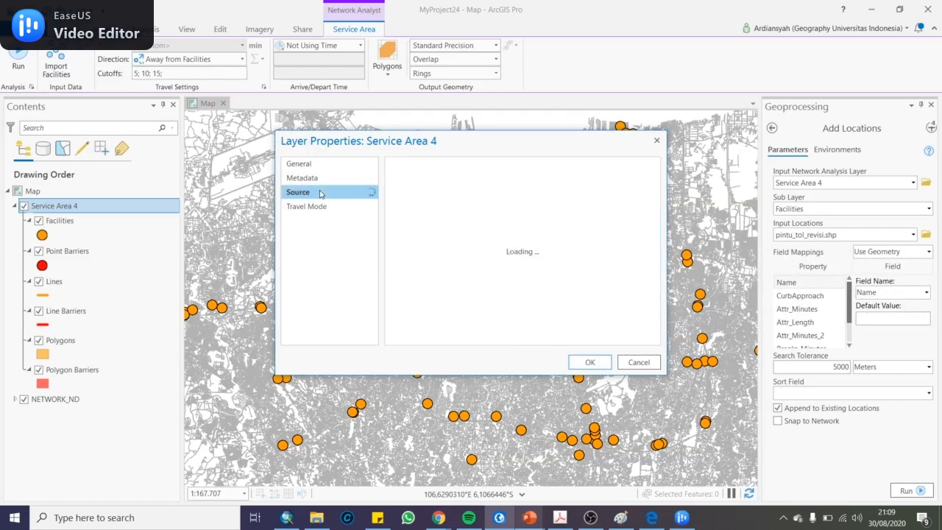
left_click(316, 178)
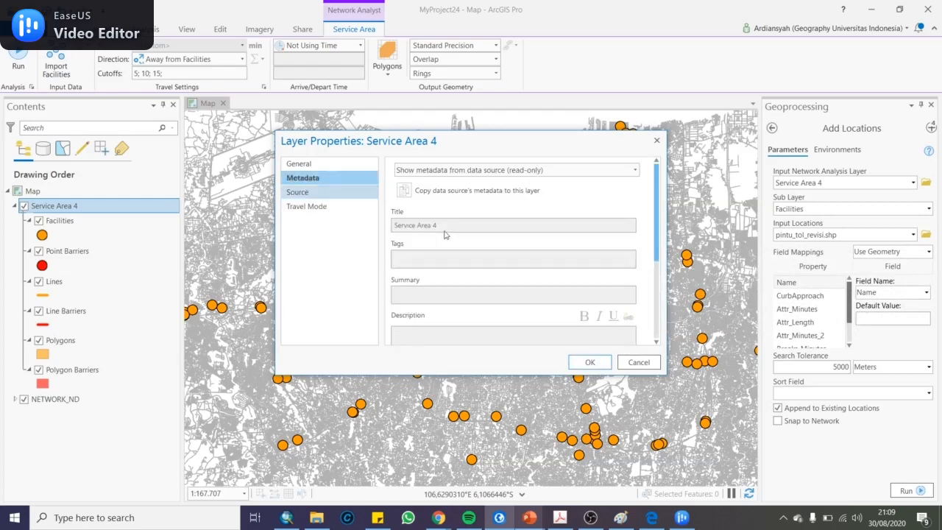
left_click(584, 367)
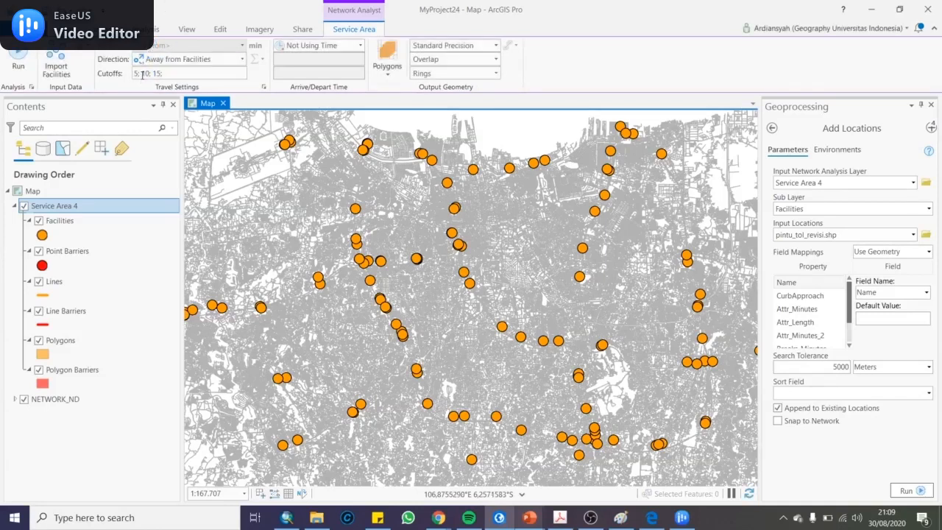
Remove the 15-minute cutoff so that the service area cutoffs are 5 and 10 minutes.
left_click(141, 74)
left_click_drag(163, 73, 149, 73)
left_click(145, 74)
key("BackSpace")
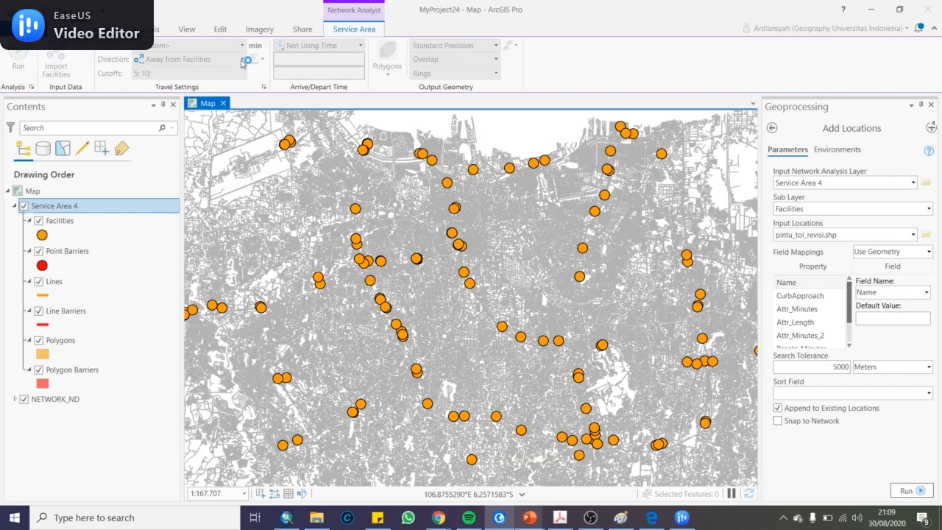
Set the service area travel direction to Towards Facilities.
left_click(241, 59)
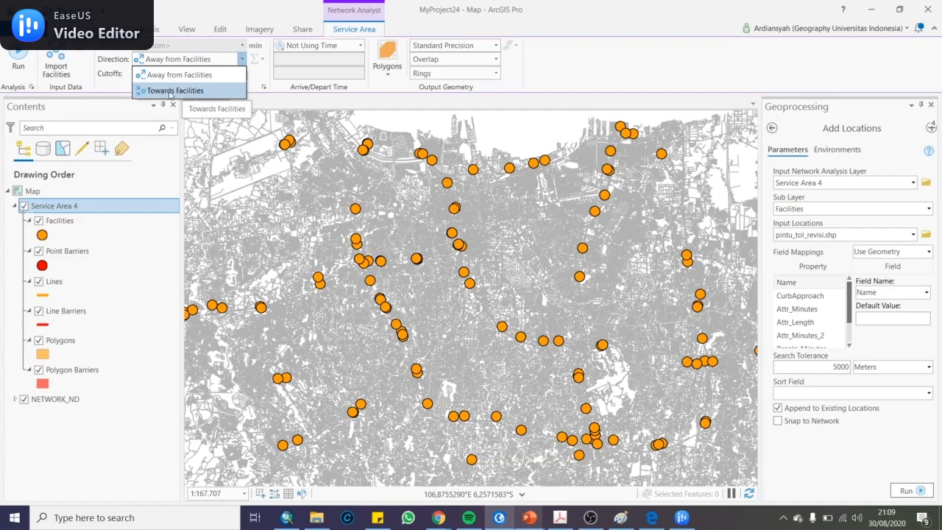
left_click(170, 91)
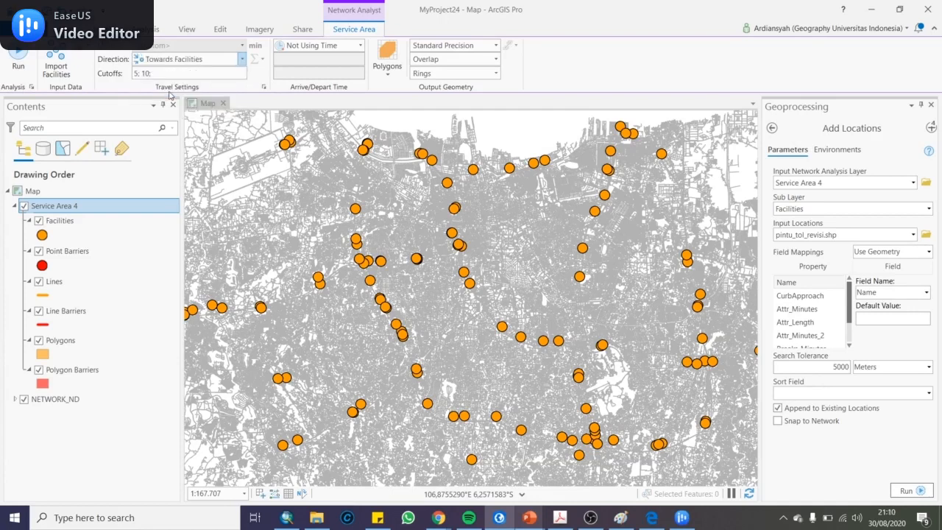
left_click(181, 64)
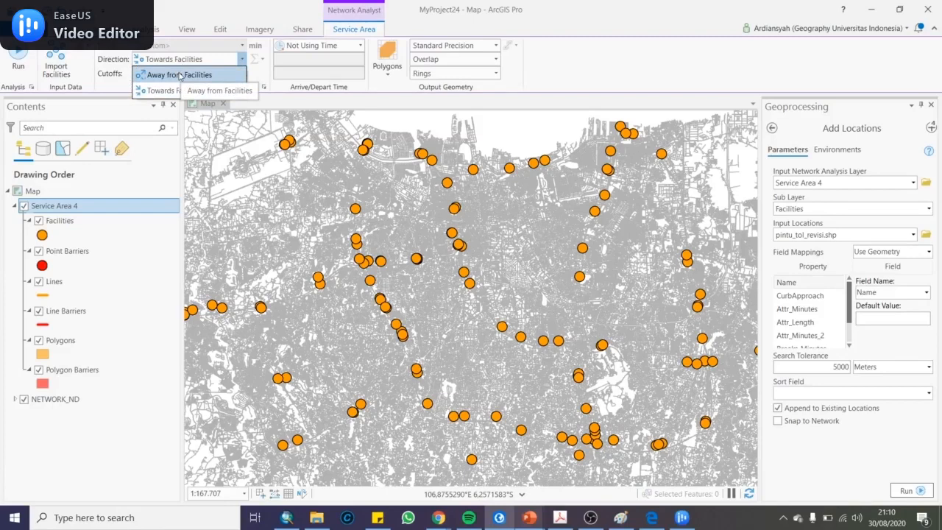
left_click(177, 91)
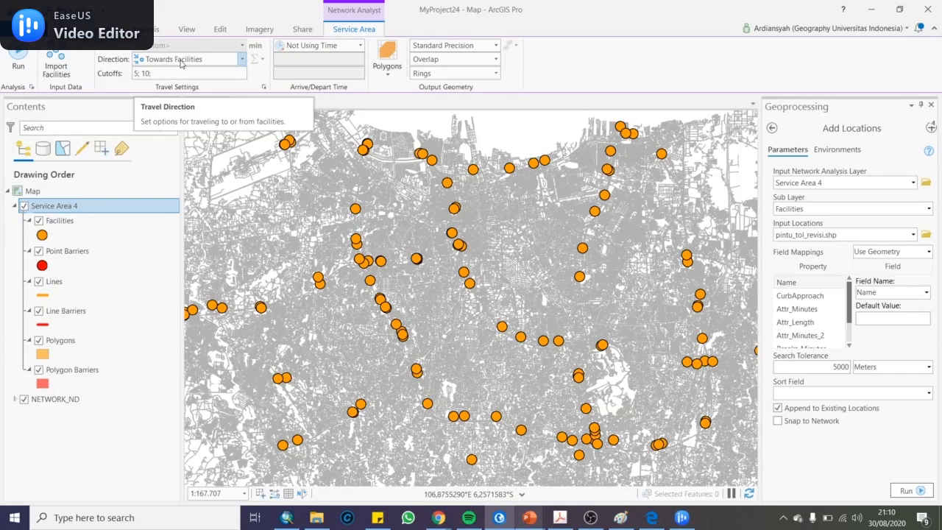
left_click(181, 62)
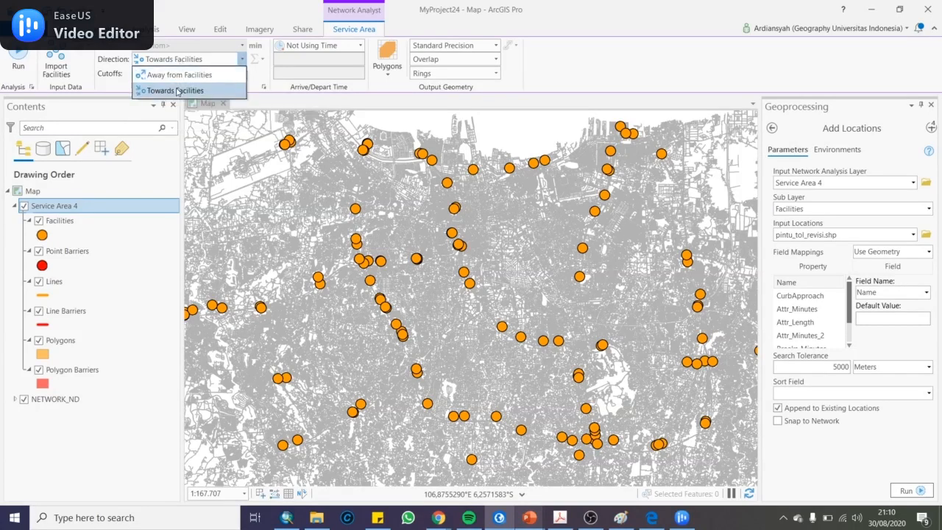
left_click(177, 91)
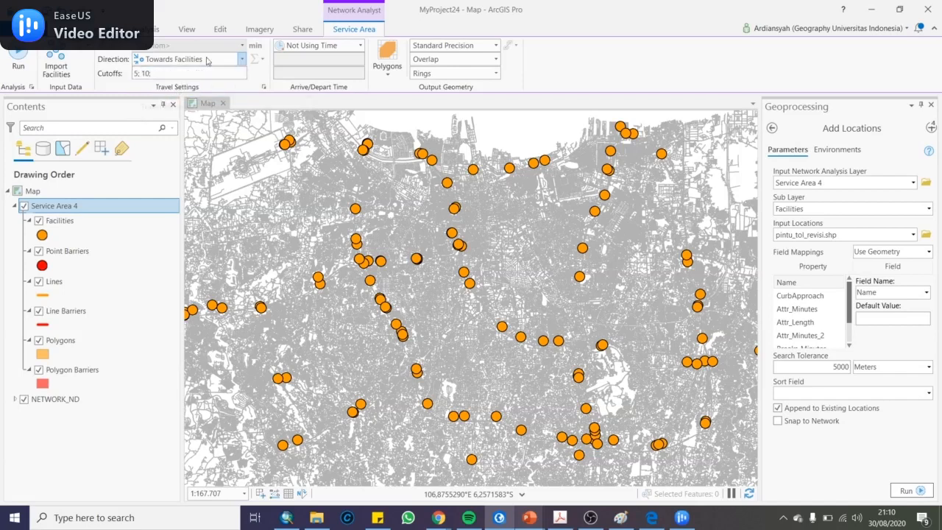
Set the output geometry overlap option to Split and run the Service Area 4 analysis.
left_click(496, 59)
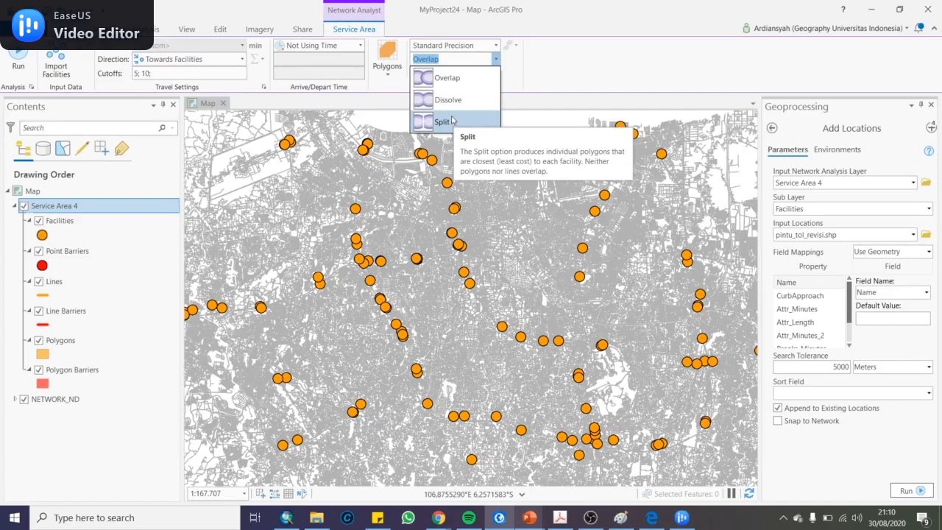
left_click(451, 122)
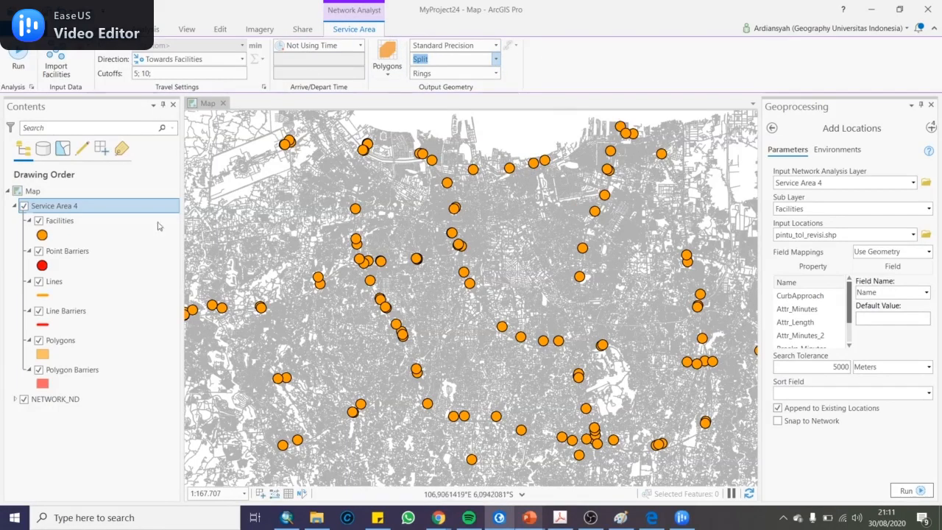
left_click(19, 59)
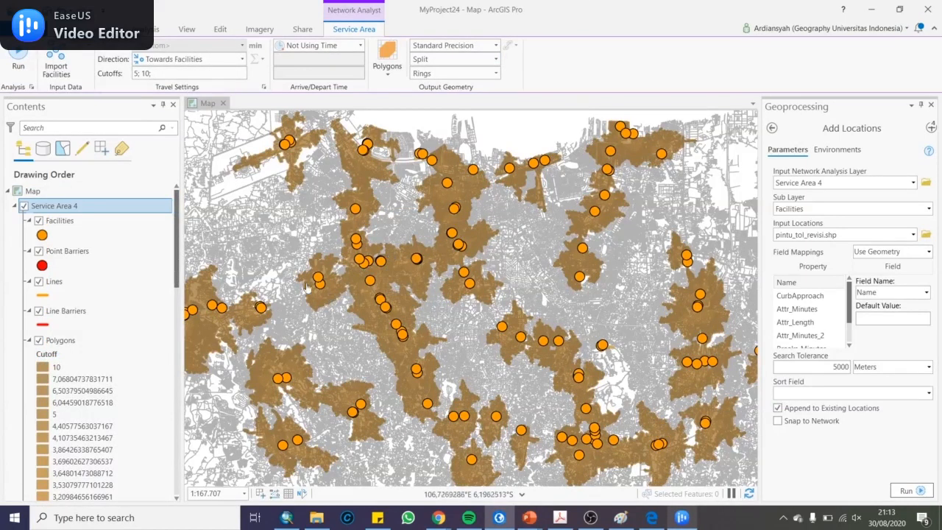
left_click_drag(174, 224, 177, 437)
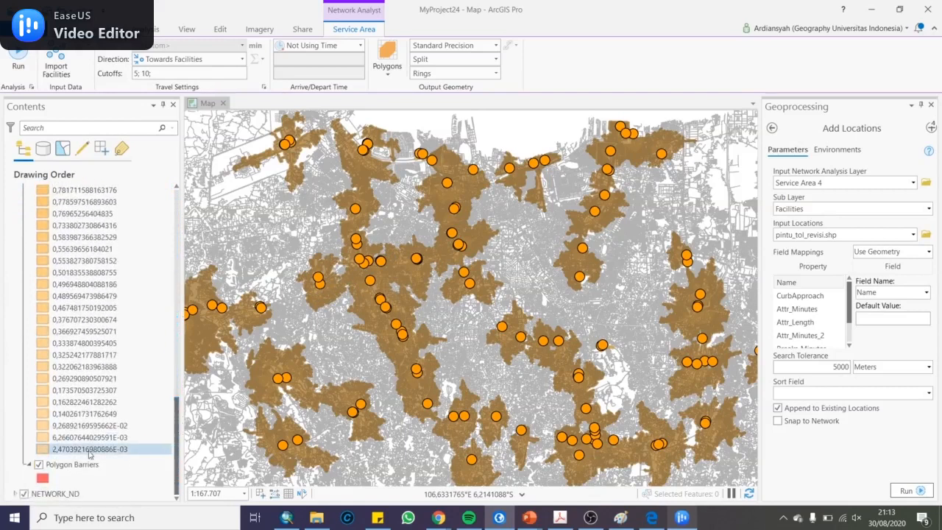
scroll(83, 346, "up", 10)
scroll(84, 345, "up", 3)
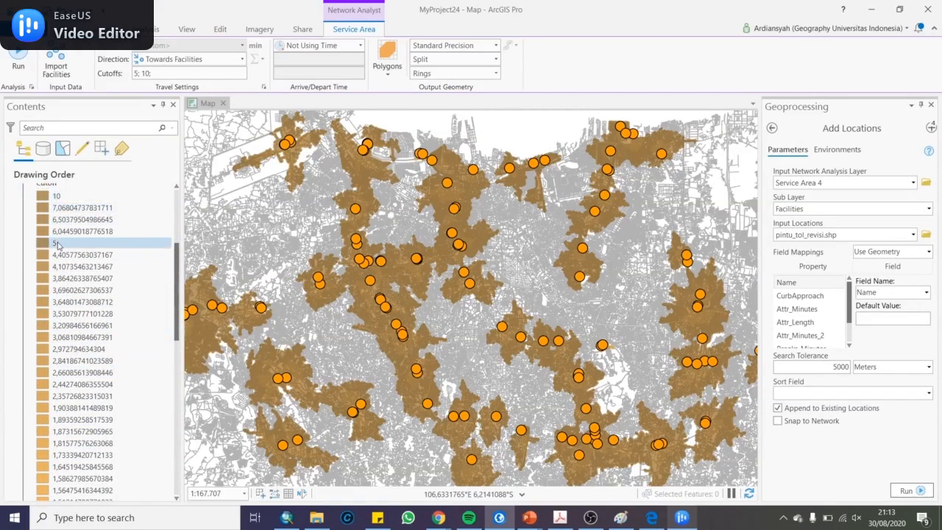
scroll(57, 250, "up", 2)
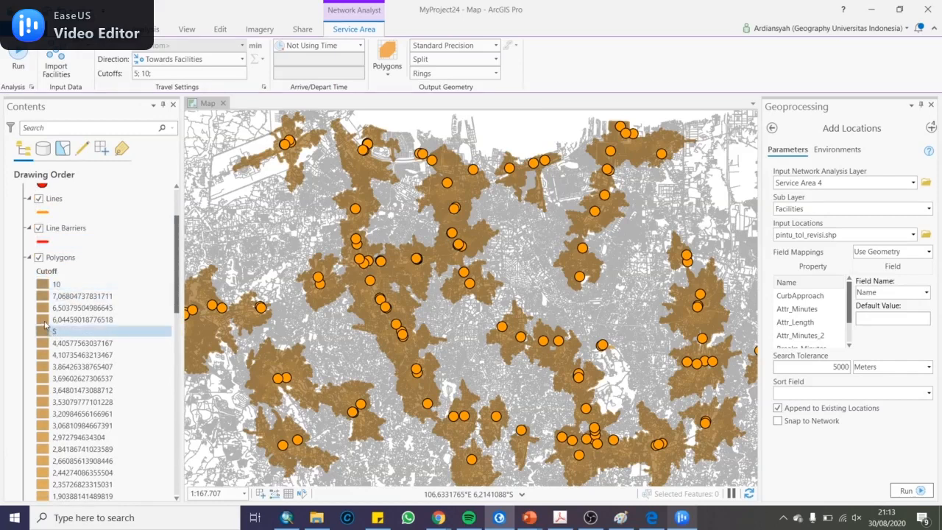
left_click(55, 287)
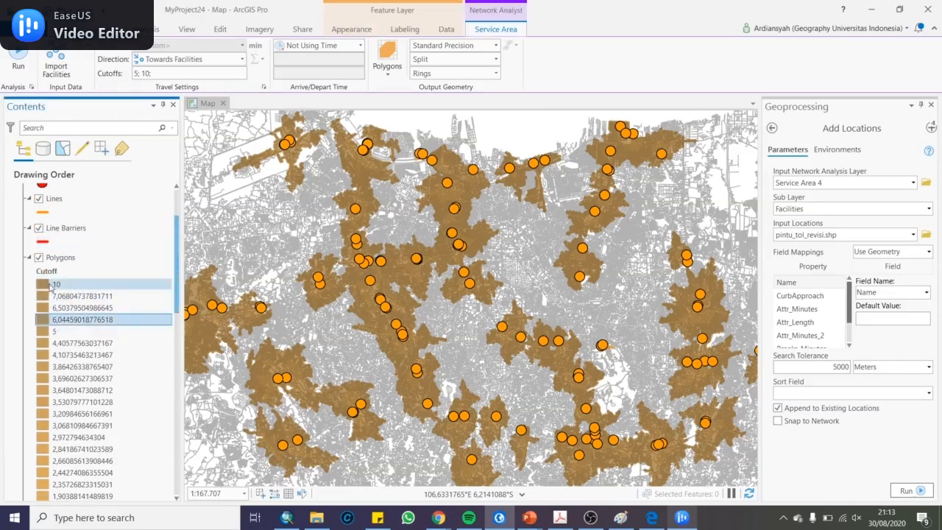
left_click(45, 321)
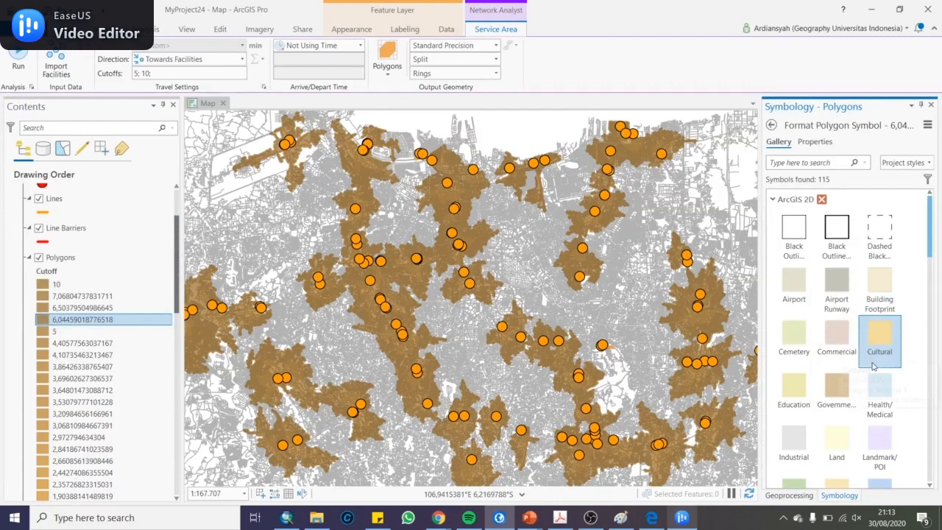
scroll(886, 290, "down", 1)
scroll(887, 291, "up", 1)
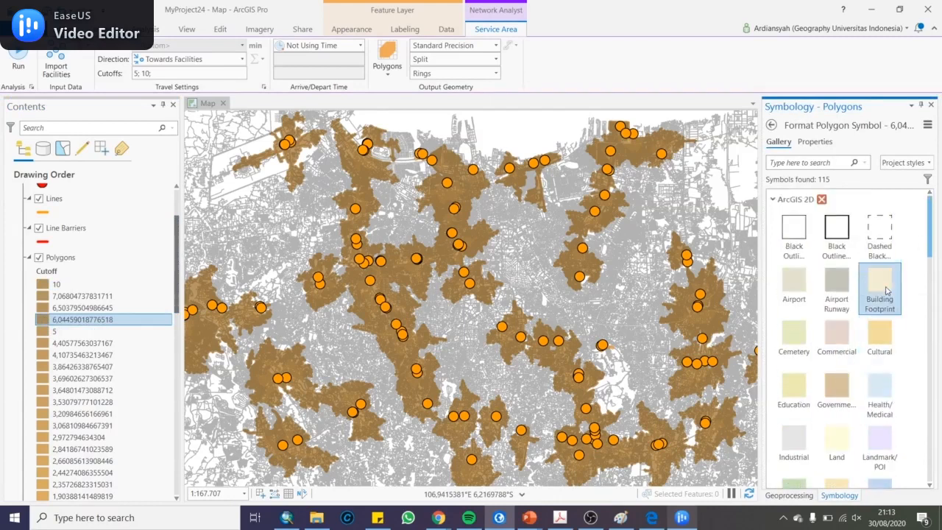
left_click(836, 283)
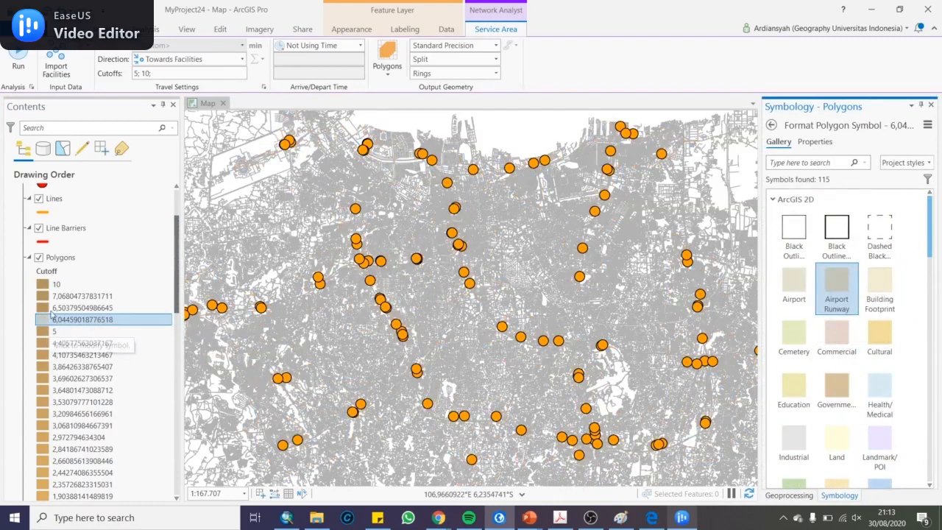
left_click(42, 307)
left_click(836, 283)
left_click(42, 296)
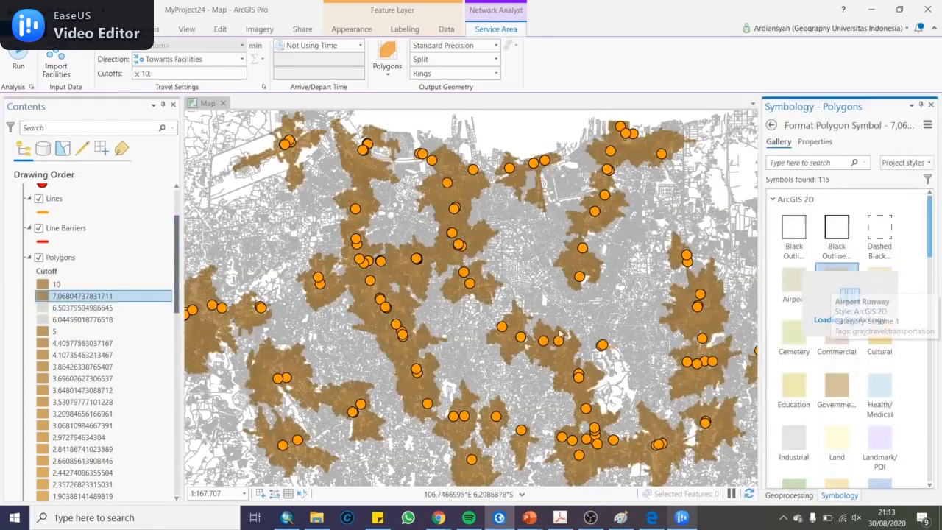
left_click(837, 283)
key("Up")
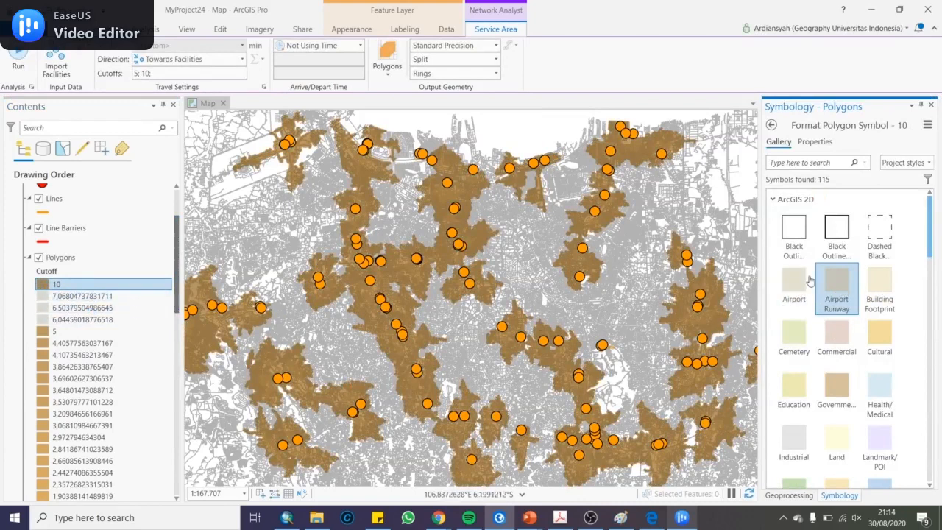
left_click(840, 283)
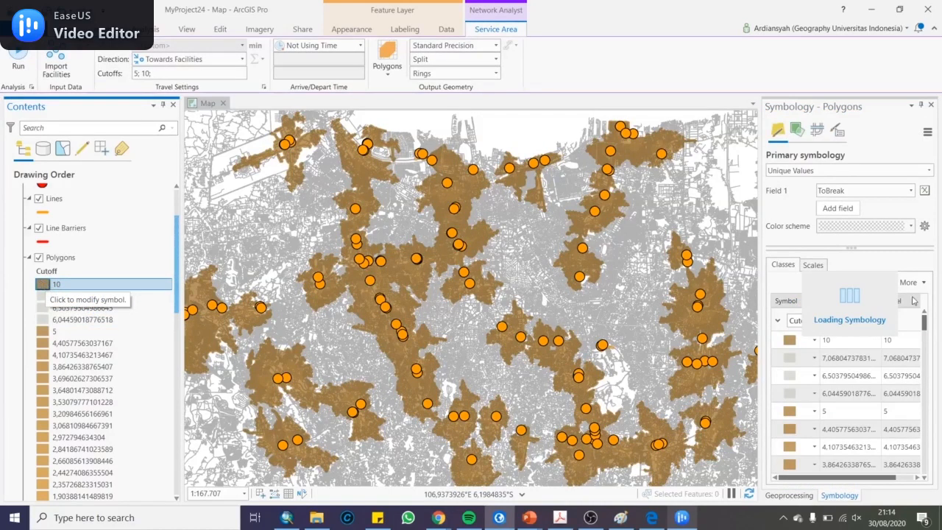
left_click(47, 285)
left_click(836, 285)
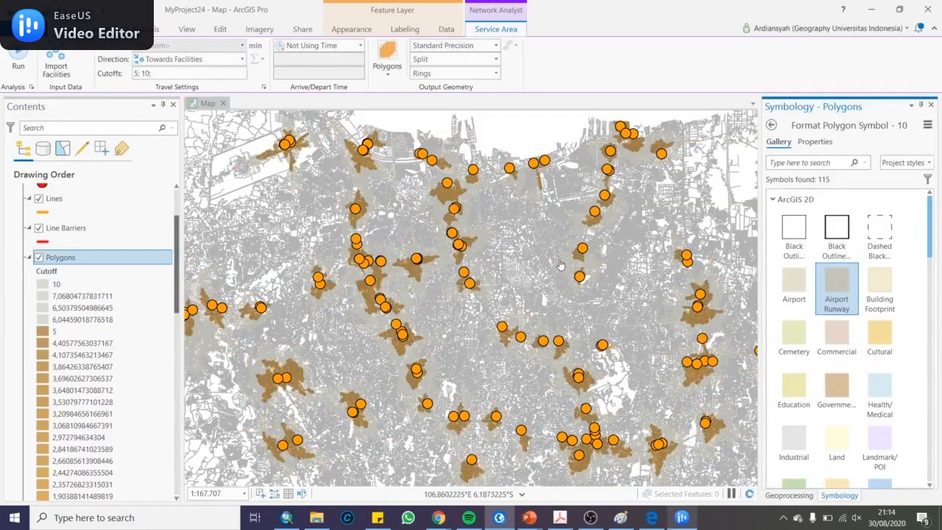
Hide the NETWORK_ND layer and examine the service area polygons around the toll gates.
scroll(61, 236, "up", 2)
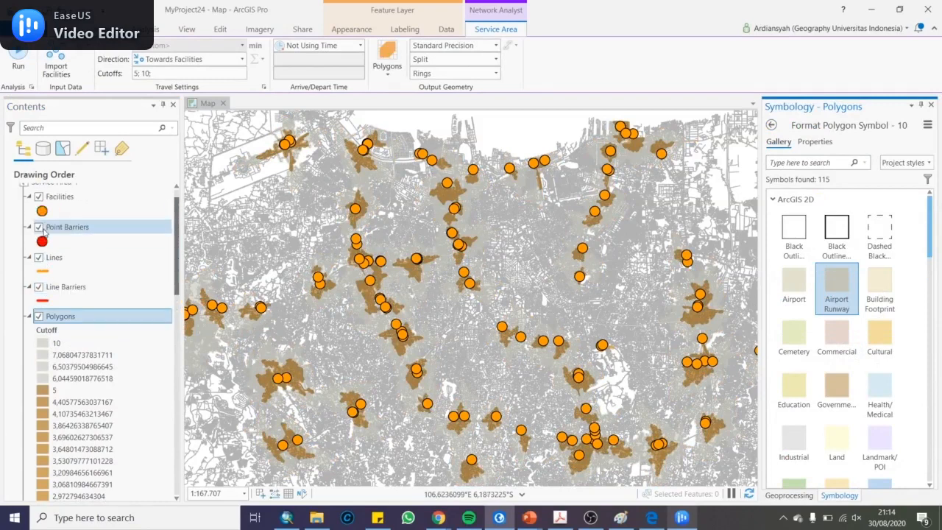
scroll(43, 231, "up", 1)
scroll(42, 233, "down", 4)
scroll(42, 232, "down", 18)
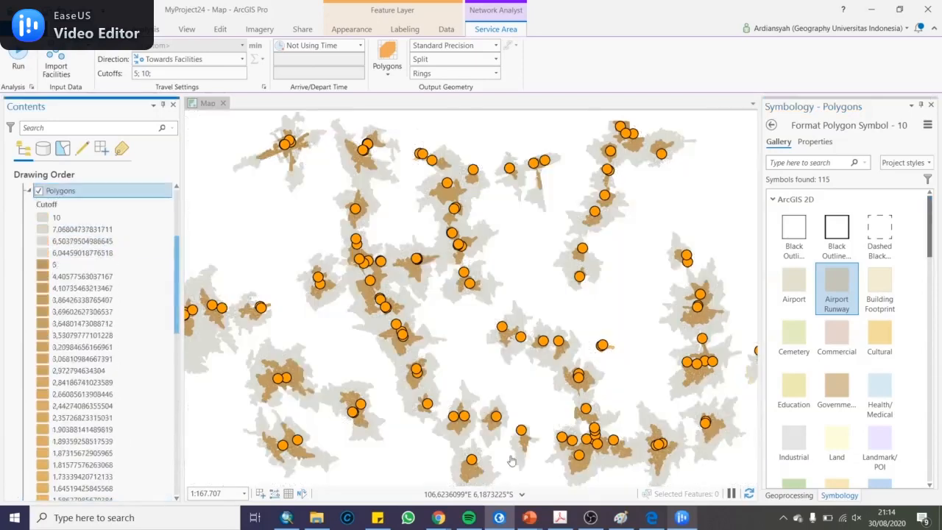
left_click(24, 494)
scroll(406, 265, "up", 3)
scroll(406, 264, "down", 3)
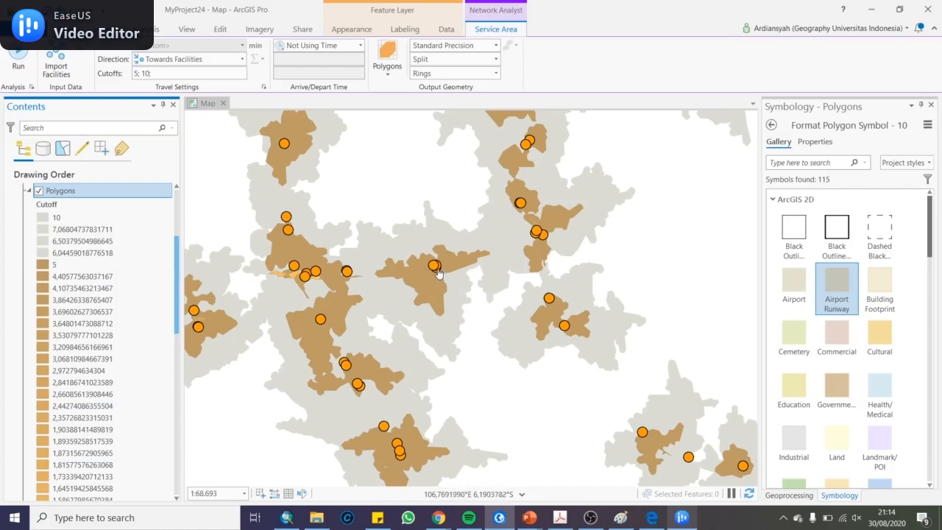
Add the poligon_5menit_stasiun.shp shapefile from the ANALISIS_KESESUAIAN_LOKASI folder to the map.
left_click(187, 29)
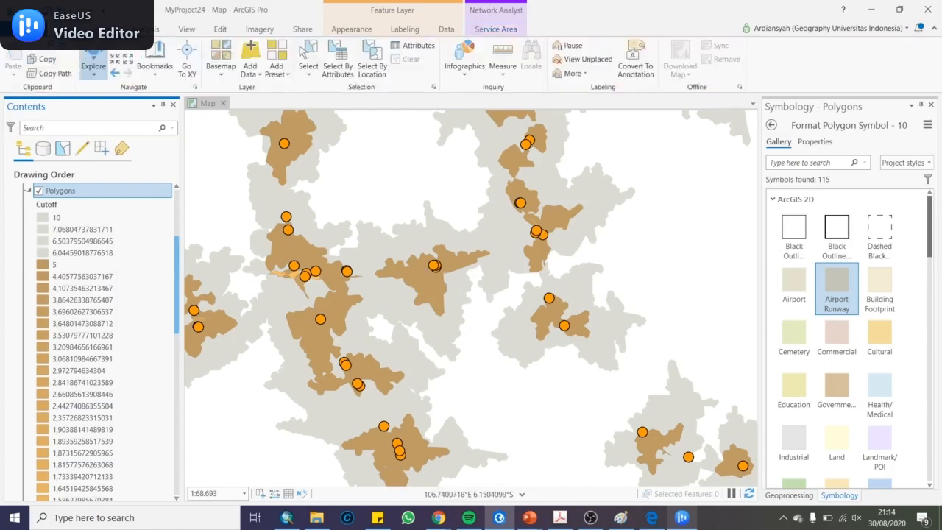
left_click(251, 50)
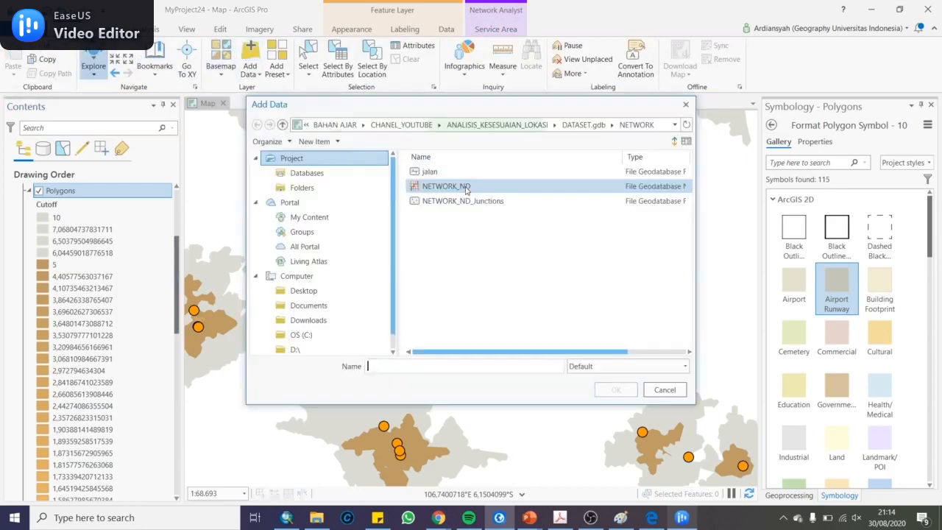
left_click(572, 127)
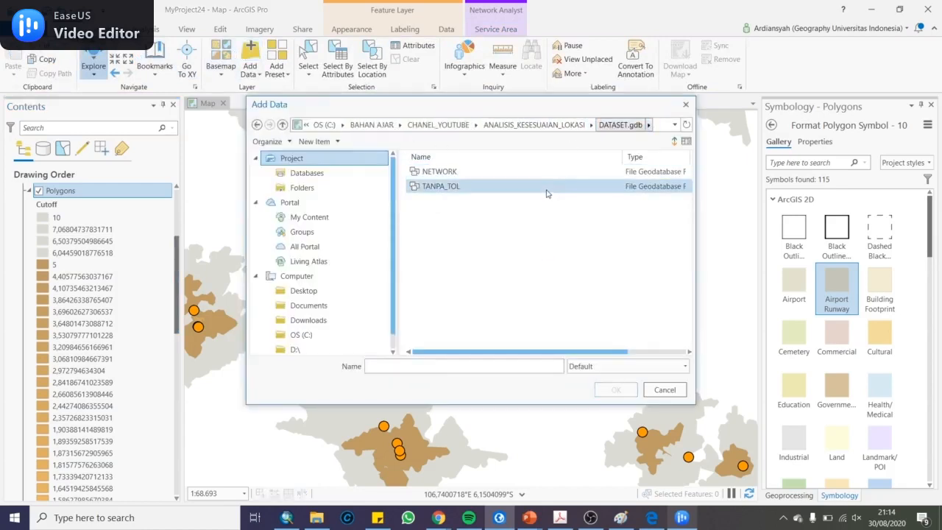
left_click(534, 125)
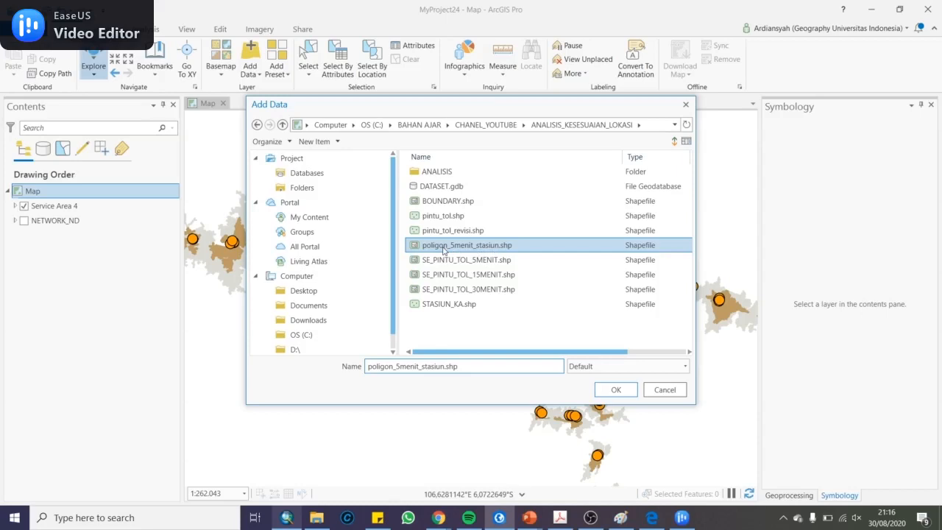
left_click(621, 389)
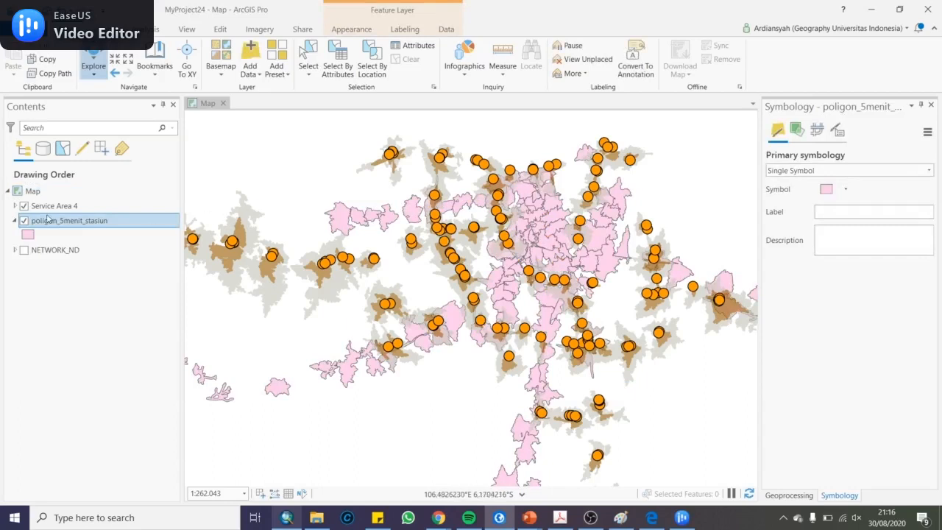
Apply the dashed black outline symbol to the poligon_5menit_stasiun layer and compare its polygons with the toll gate service areas.
left_click(27, 234)
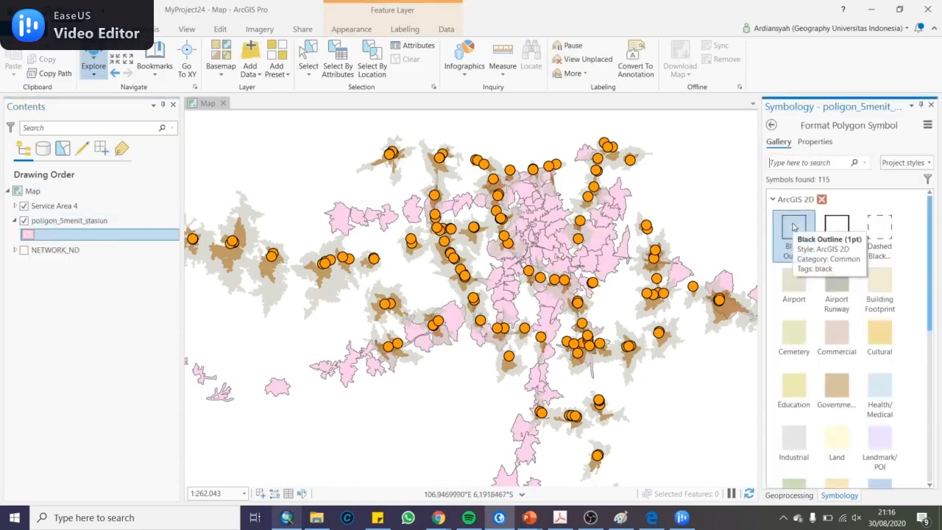
left_click(878, 230)
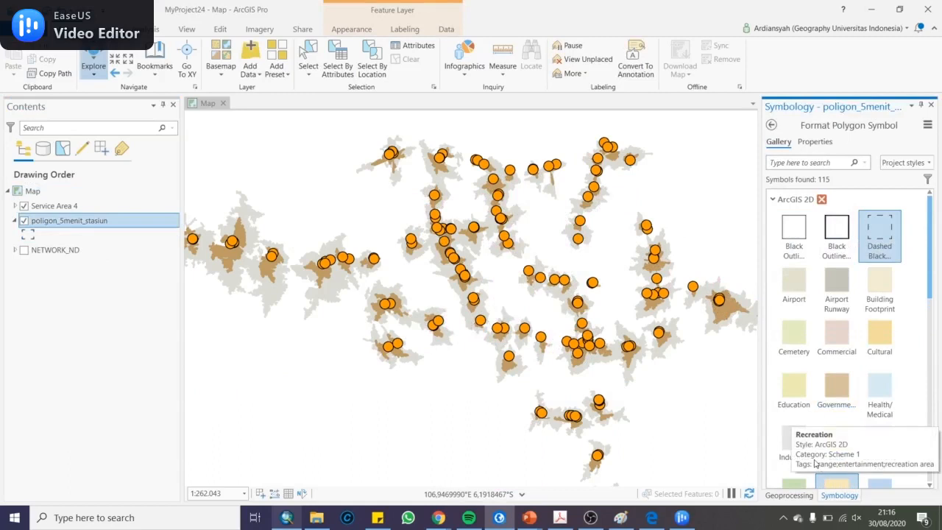
scroll(434, 227, "up", 5)
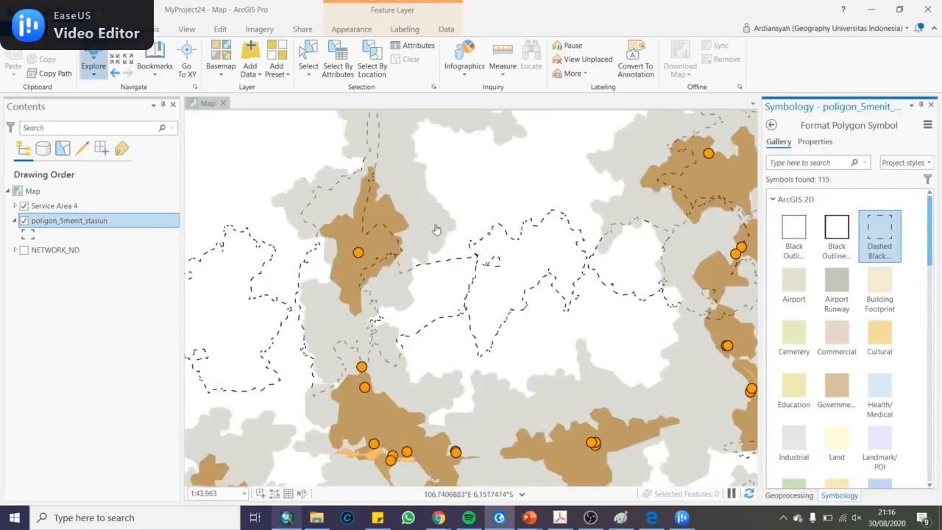
scroll(397, 260, "down", 2)
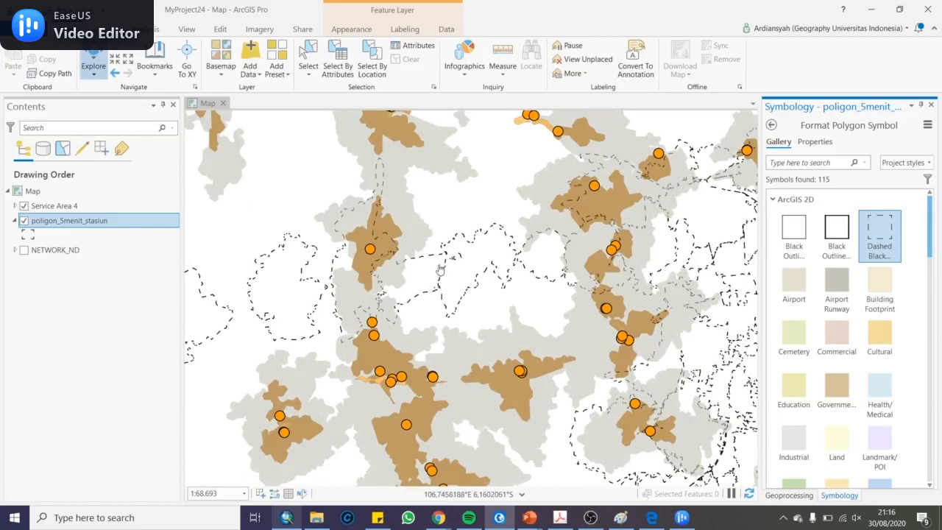
left_click_drag(441, 234, 509, 190)
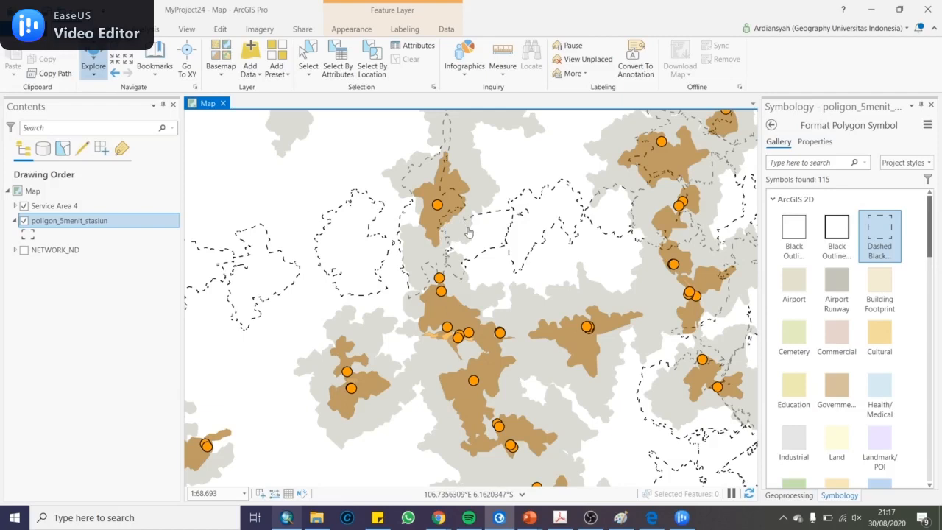
scroll(468, 231, "down", 2)
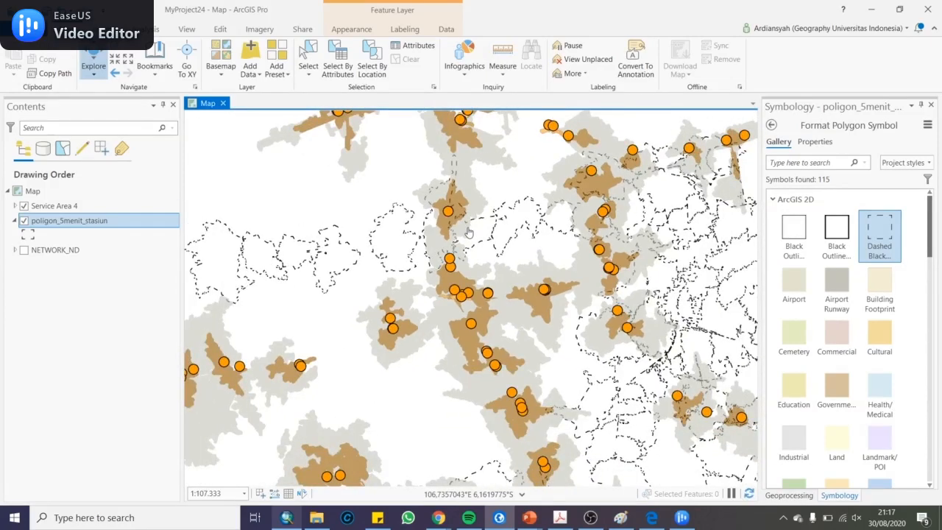
scroll(468, 233, "up", 2)
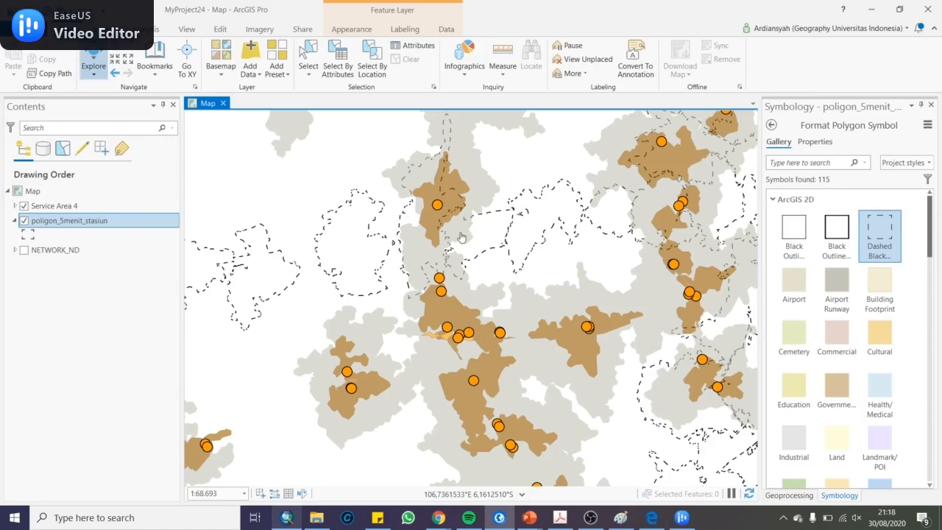
left_click(783, 517)
right_click(763, 468)
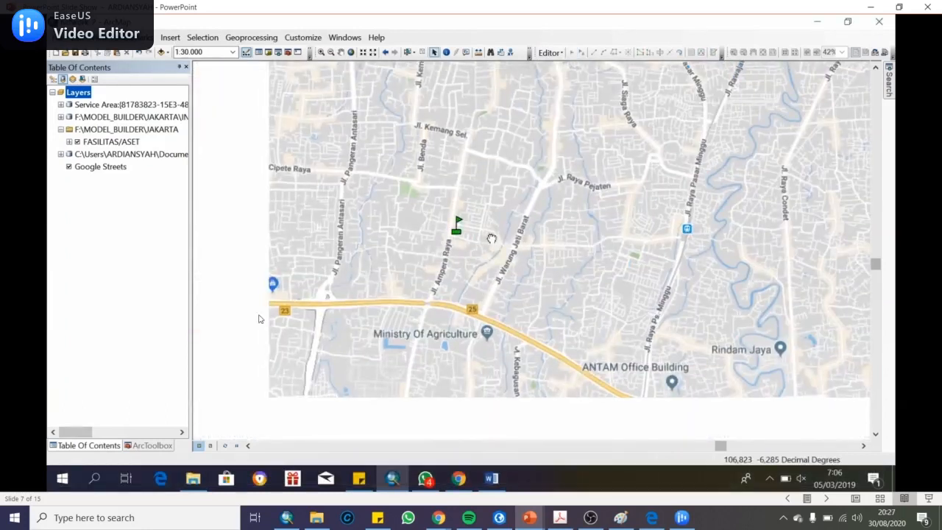
Skip forward through the ArcMap model demonstration video on slide 7 to view the land use and point-of-interest results.
mouse_move(253, 479)
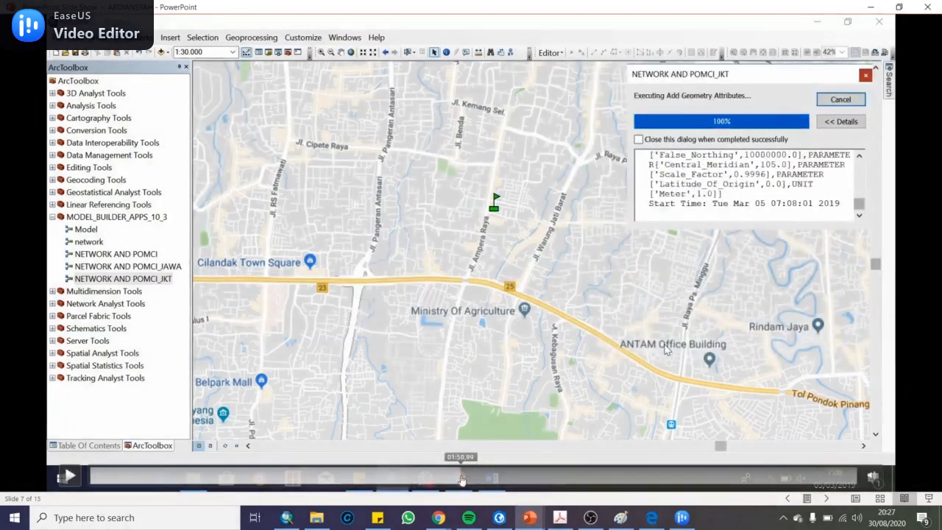
left_click(462, 479)
left_click(511, 477)
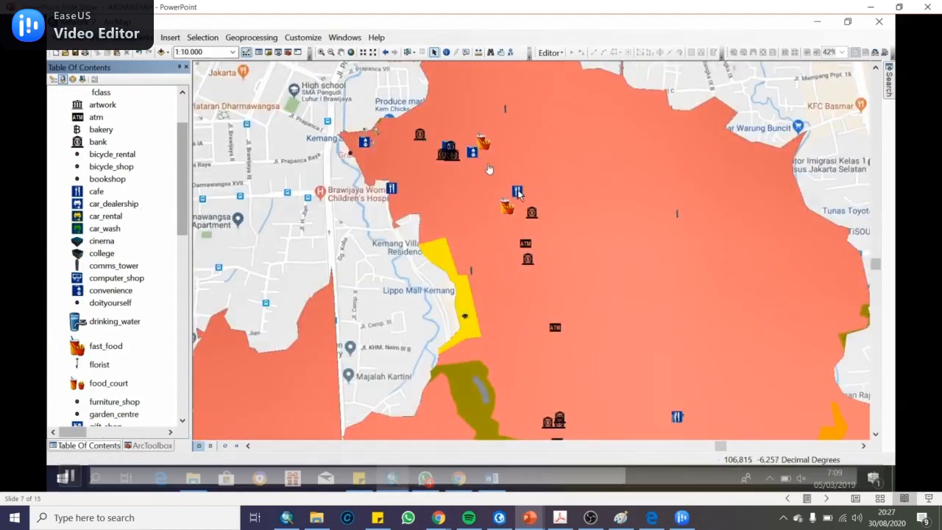
left_click(654, 474)
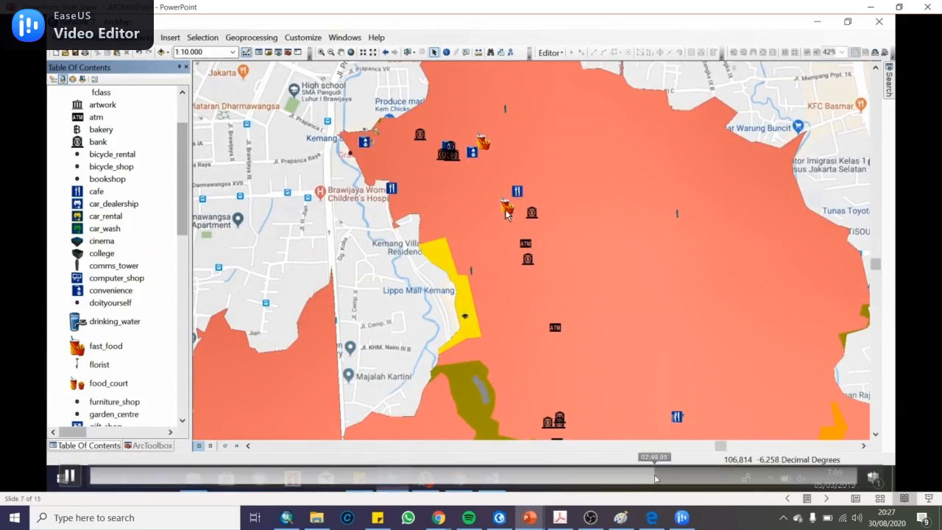
left_click(662, 475)
left_click(679, 479)
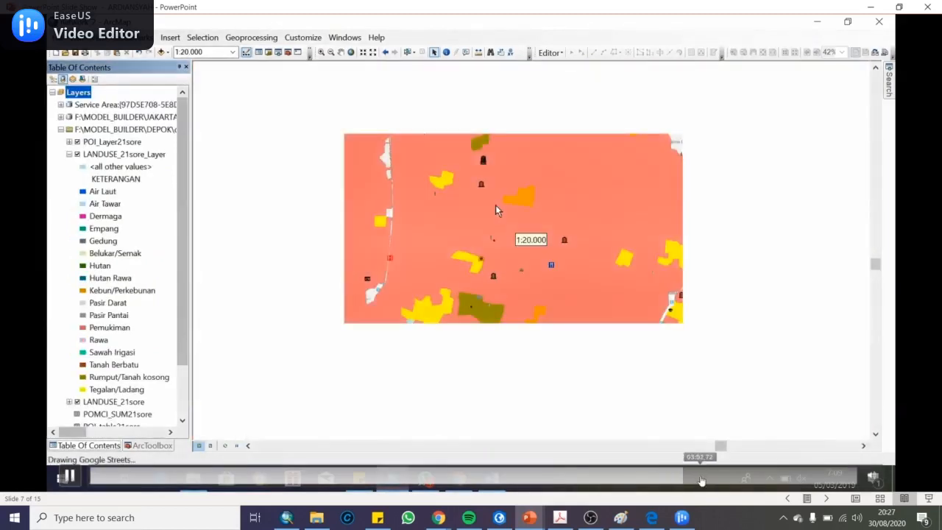
left_click(700, 478)
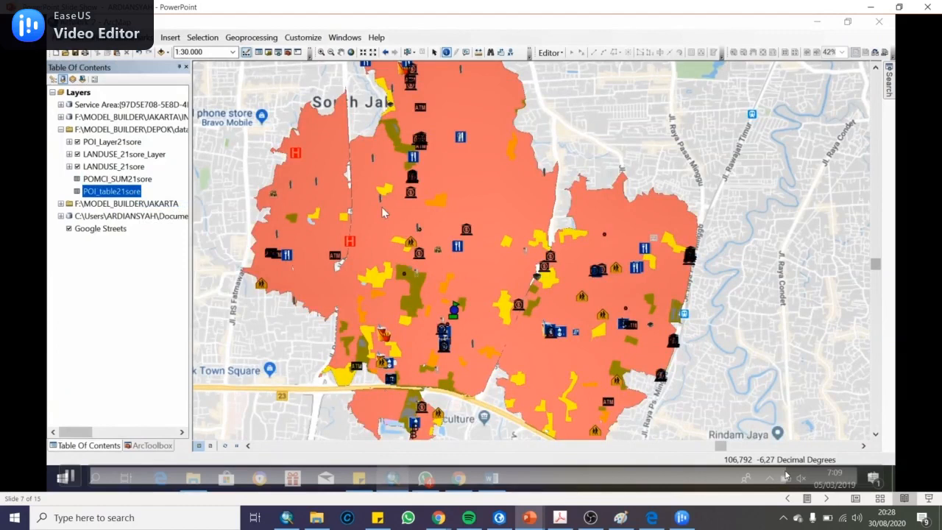
Bring the PowerPoint slide show back to the front and advance to the People in Pixel (PiP) Java Island slide.
mouse_move(529, 517)
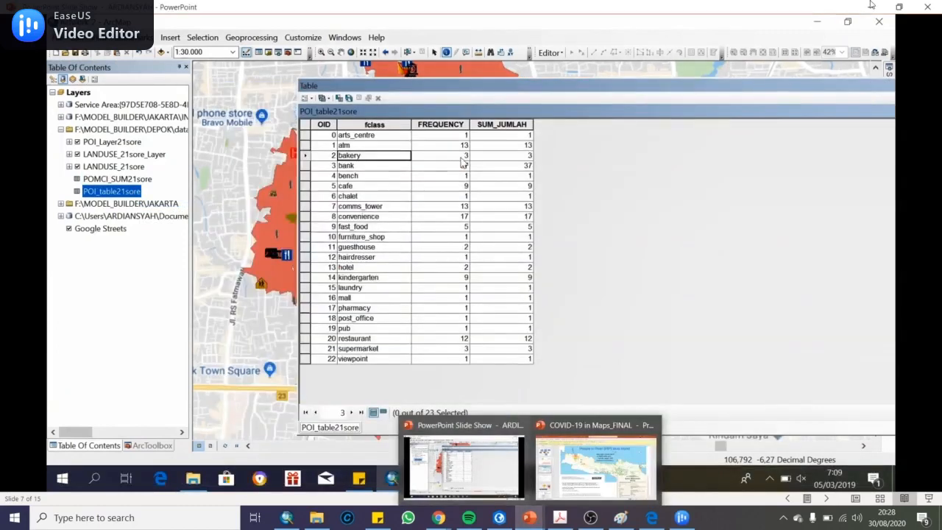
left_click(871, 5)
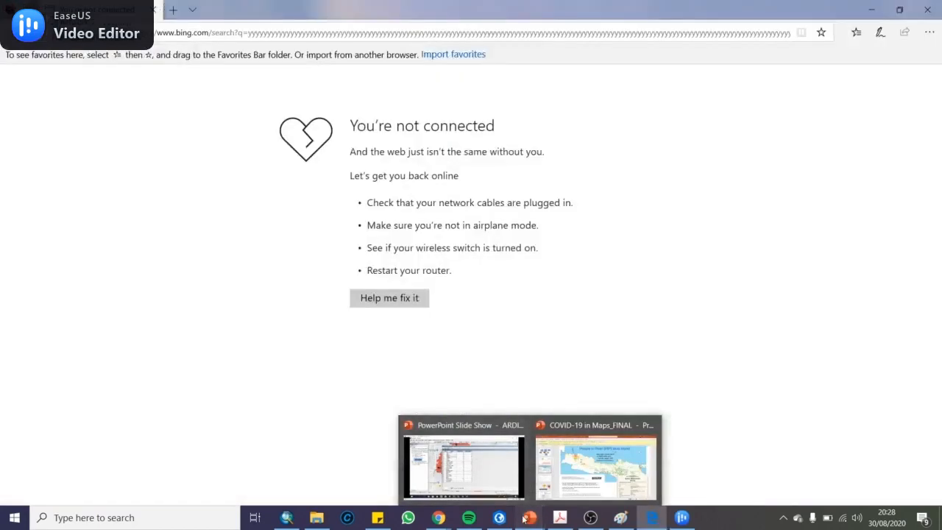
left_click(505, 434)
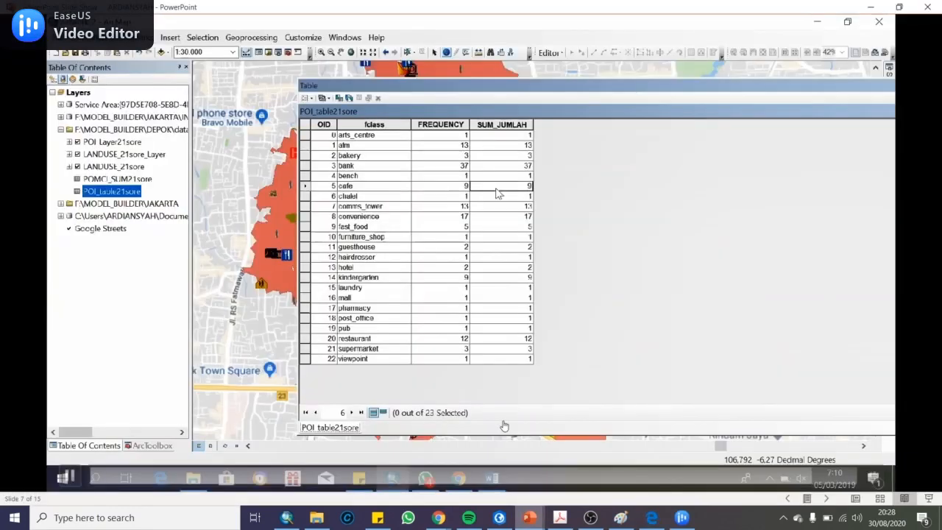
key("Right")
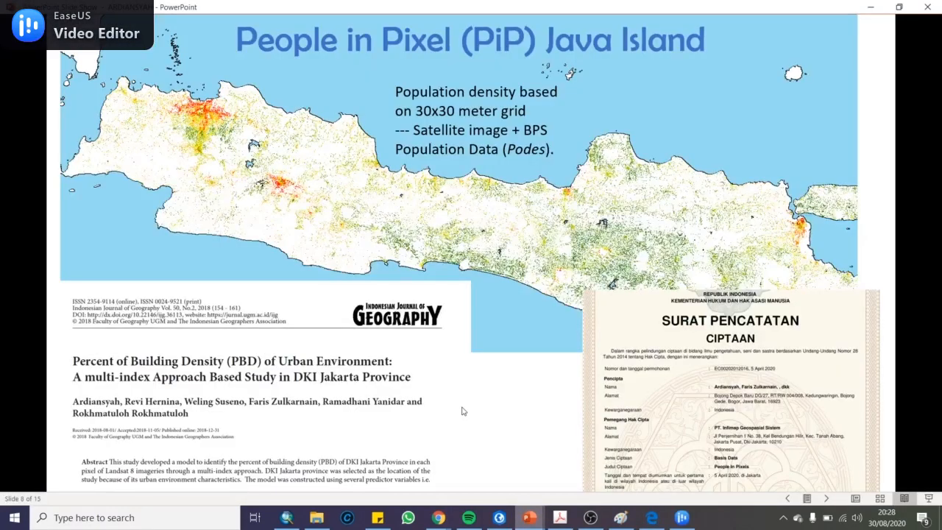